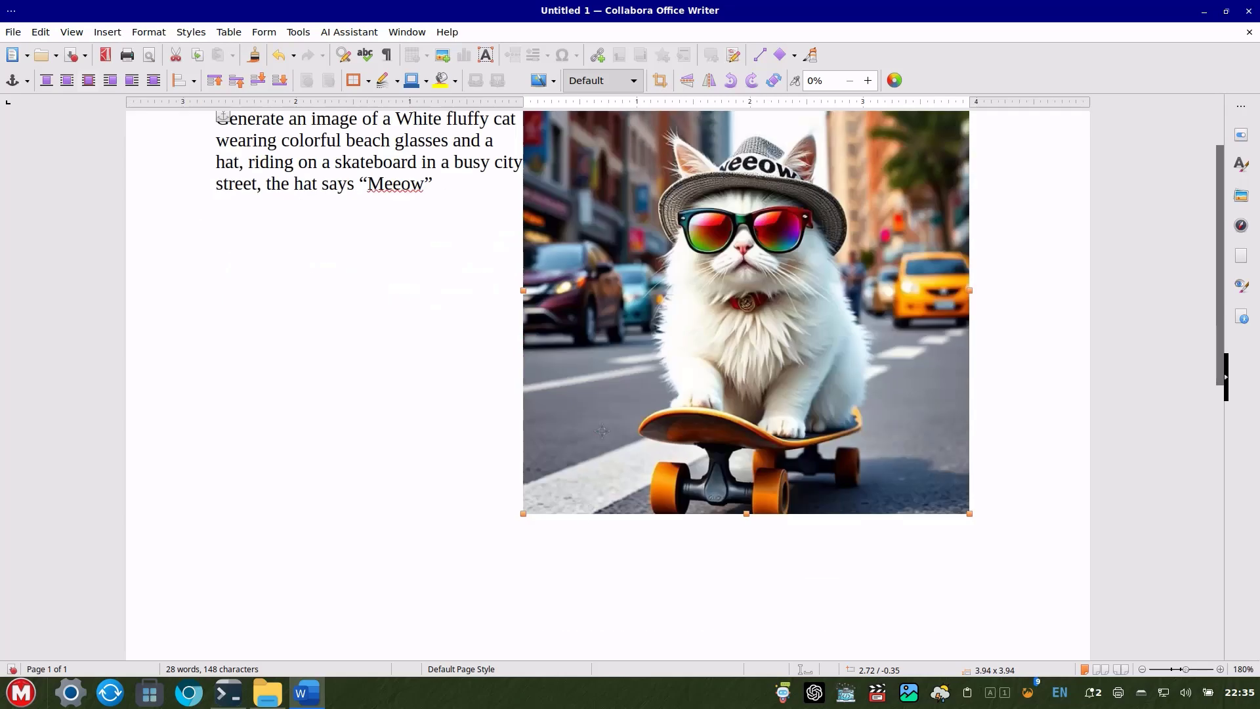
Resize the cat image proportionally to about 2.84 by 2.84 inches with the prompt text beside it, and deselect it.
left_click_drag(523, 514, 842, 373)
scroll(715, 320, "up", 3)
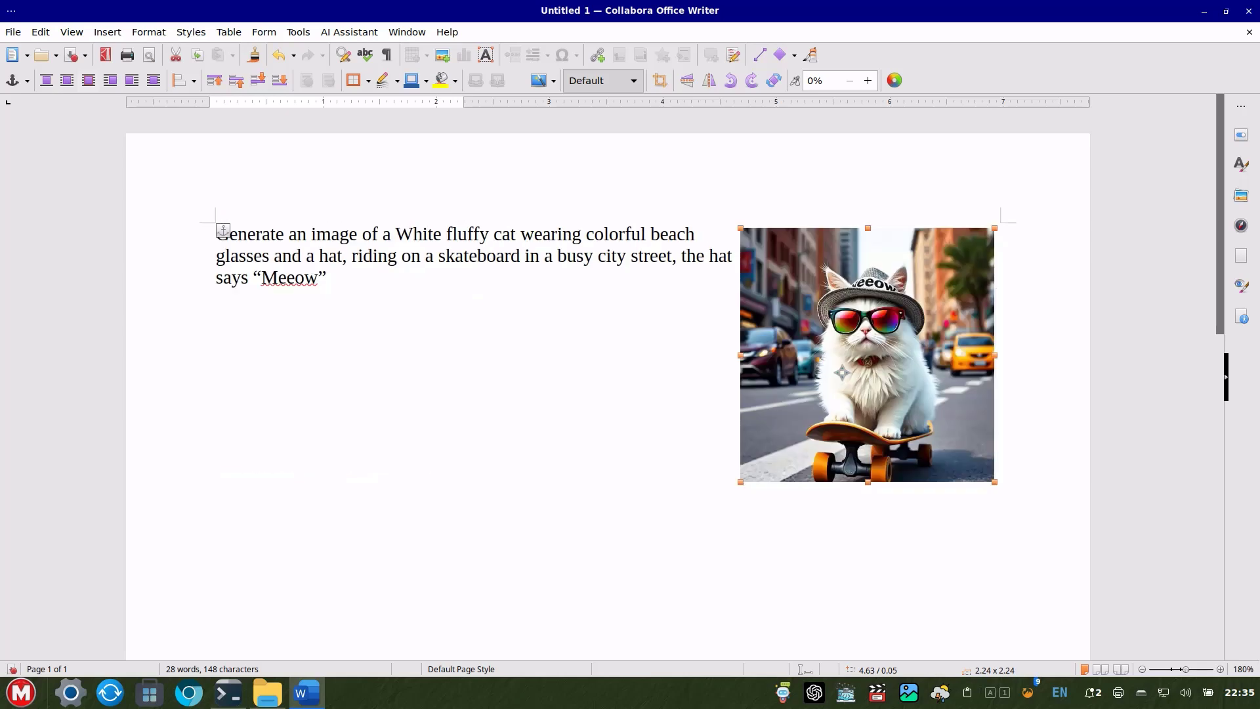
left_click_drag(738, 485, 719, 535)
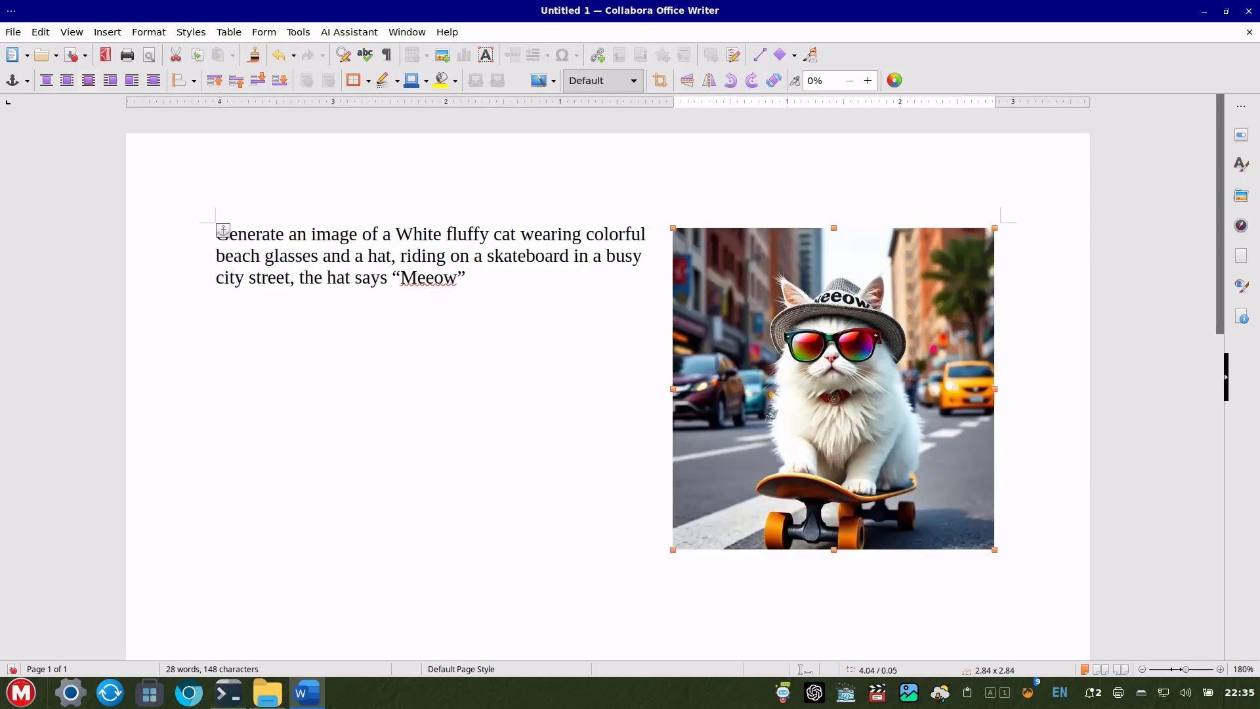
left_click(616, 402)
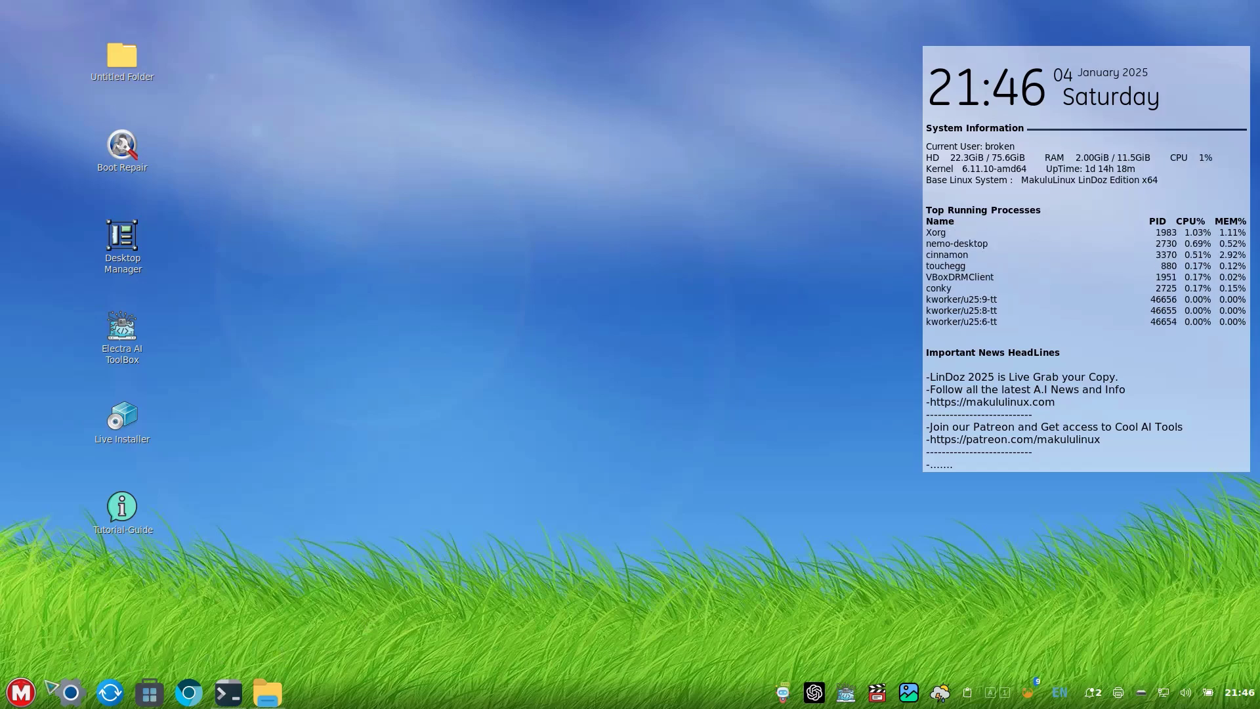
Open a new blank document in Collabora Office Writer.
left_click(21, 692)
mouse_move(92, 351)
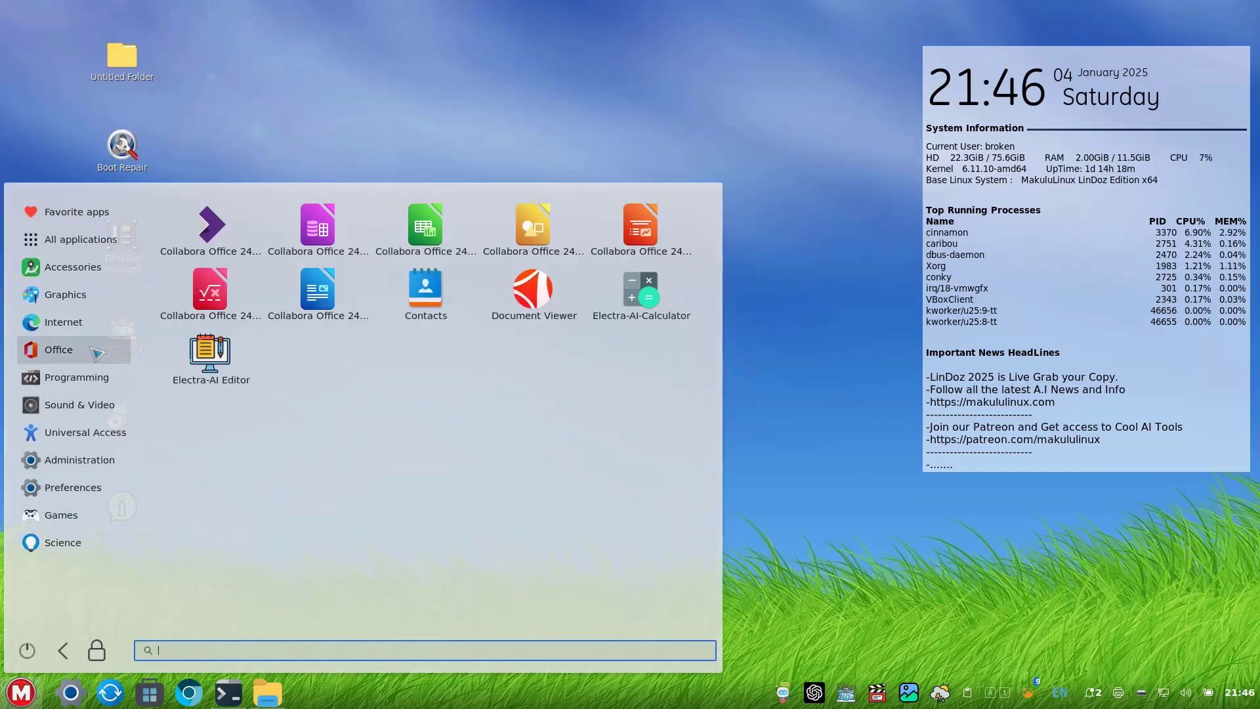
left_click(343, 305)
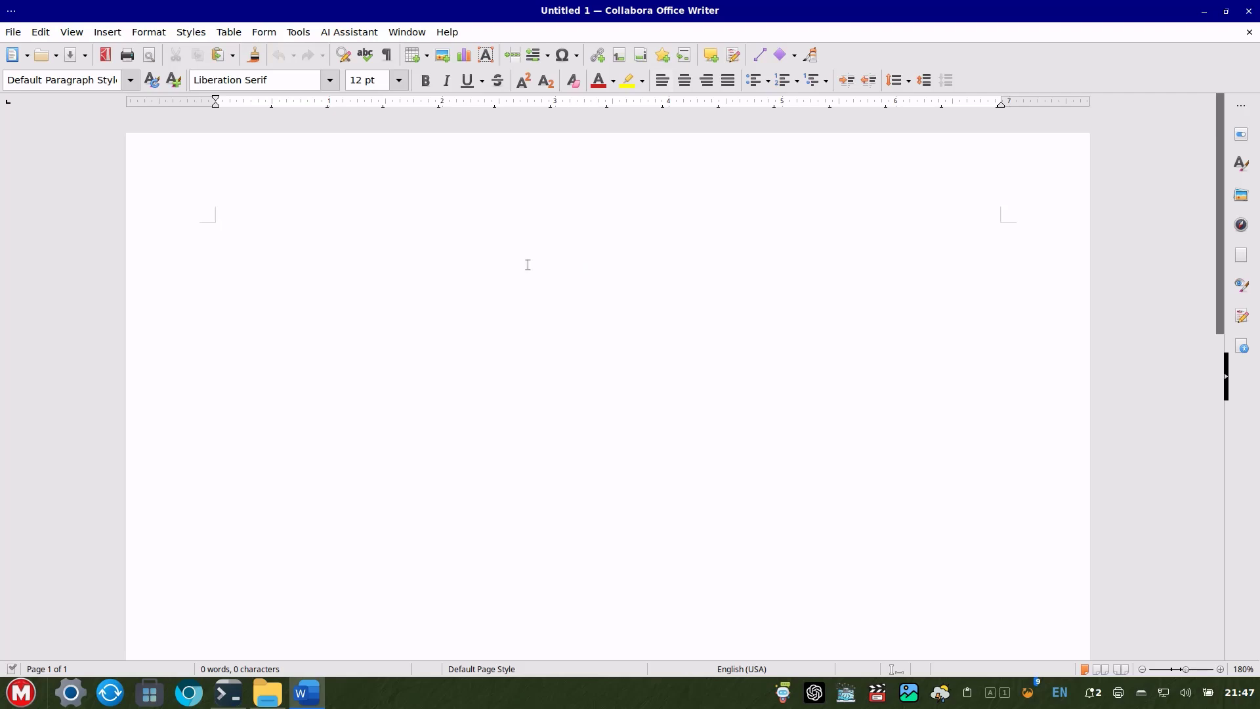
left_click(306, 693)
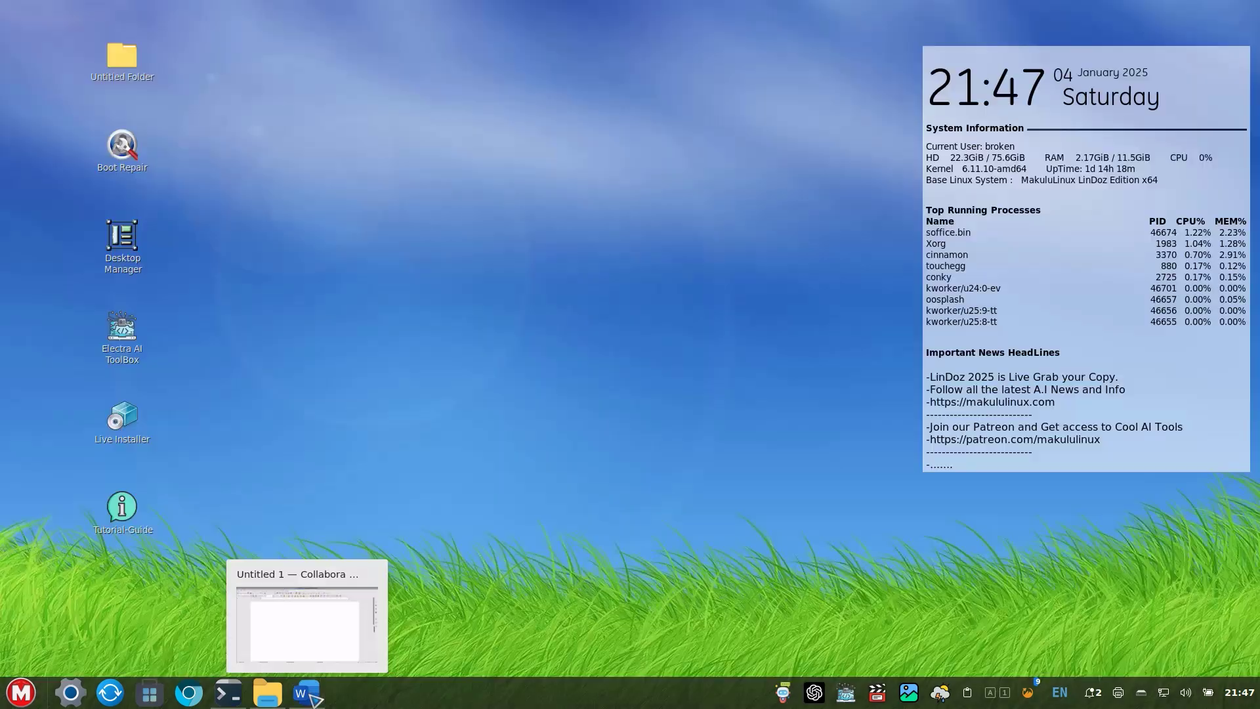
left_click(306, 692)
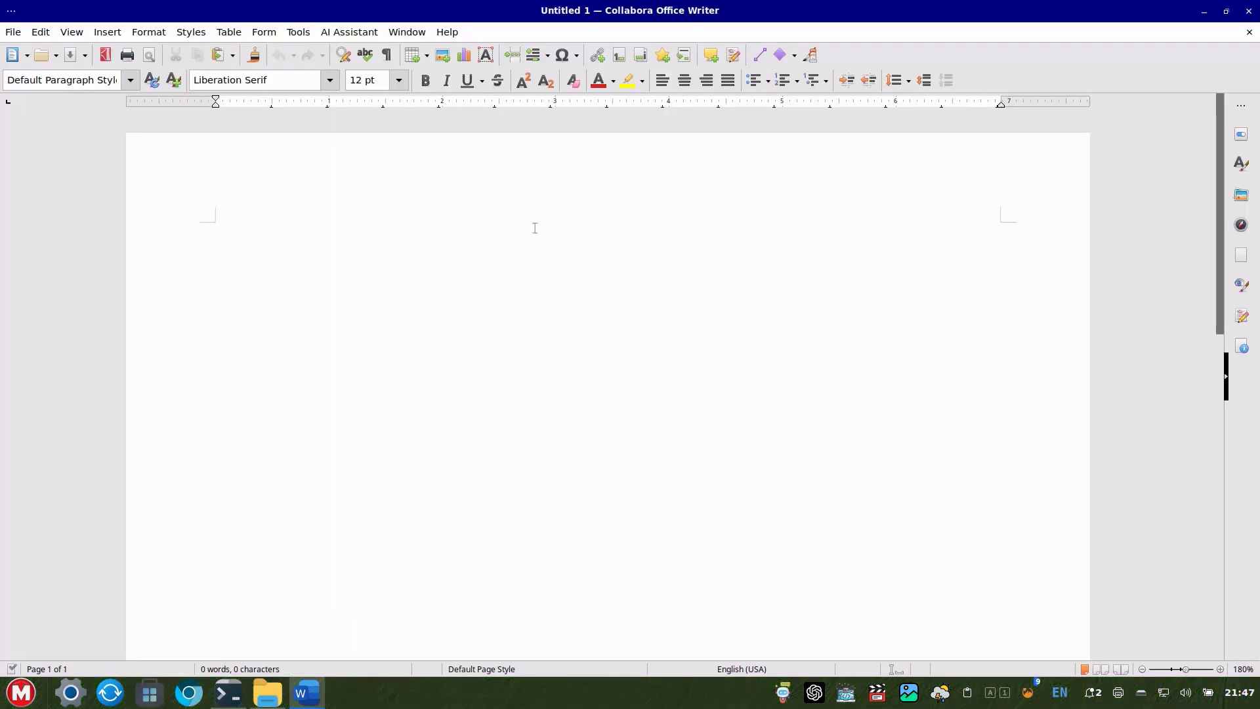
left_click(21, 693)
mouse_move(65, 350)
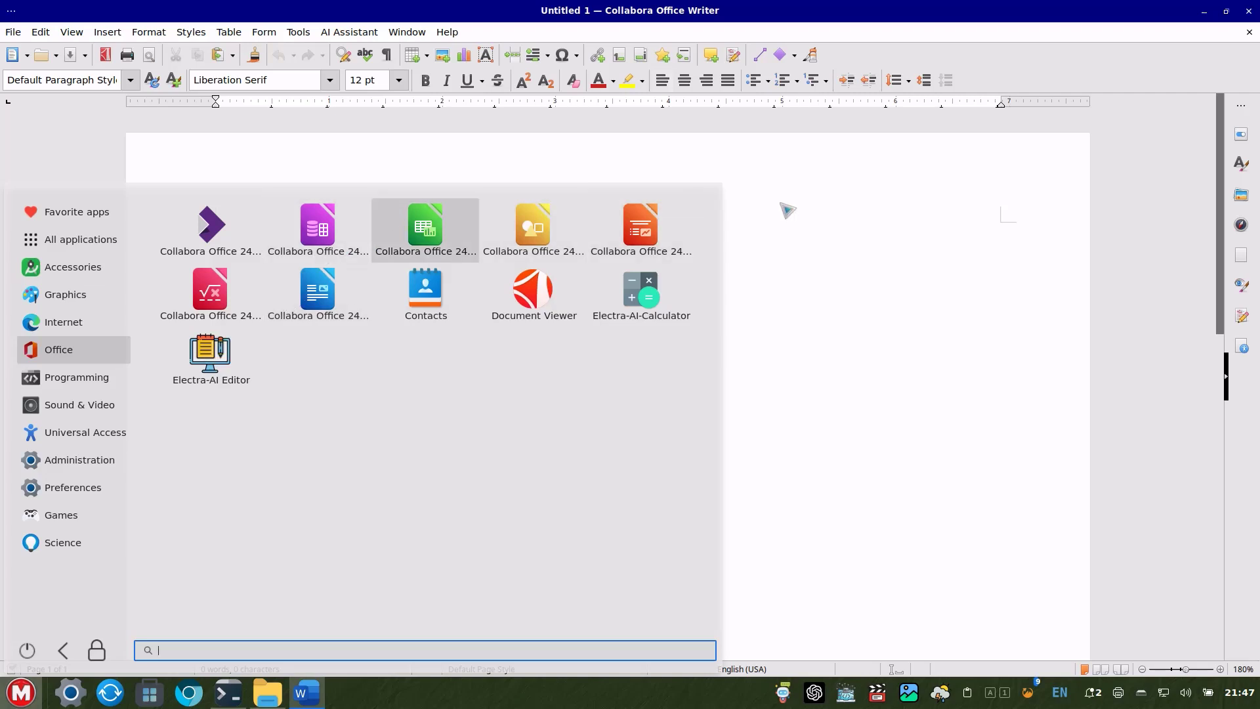
left_click(939, 241)
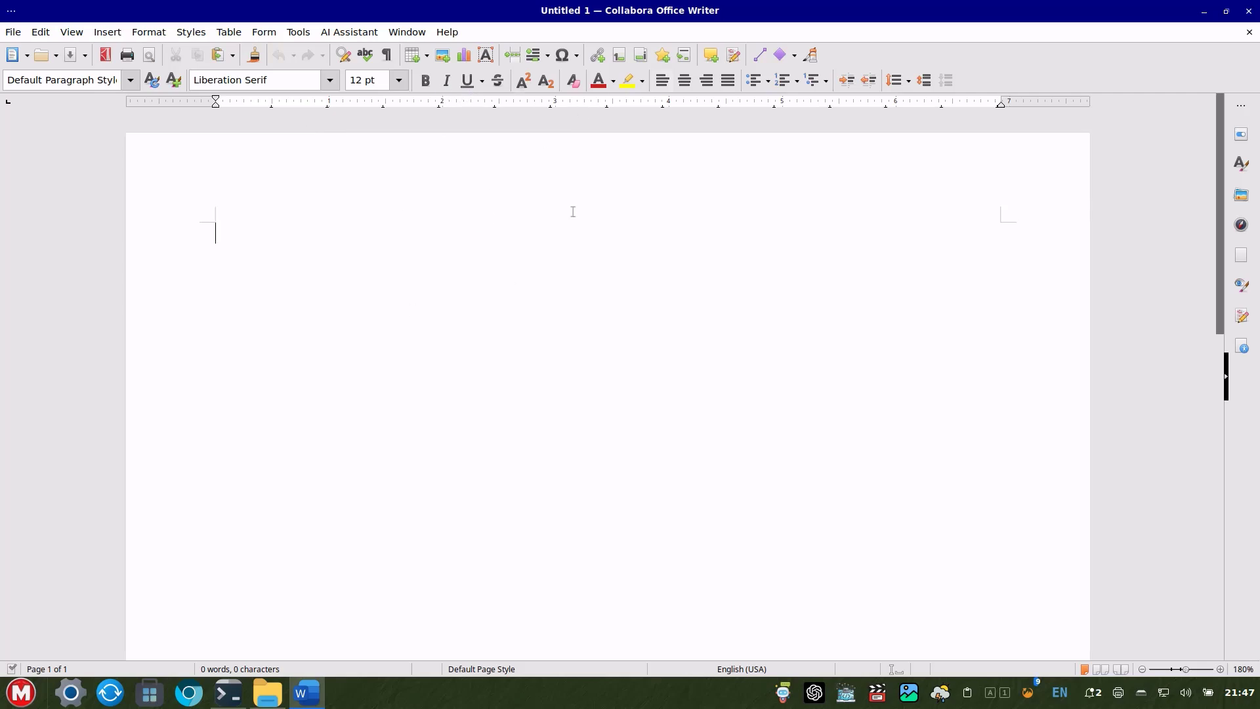
left_click(358, 33)
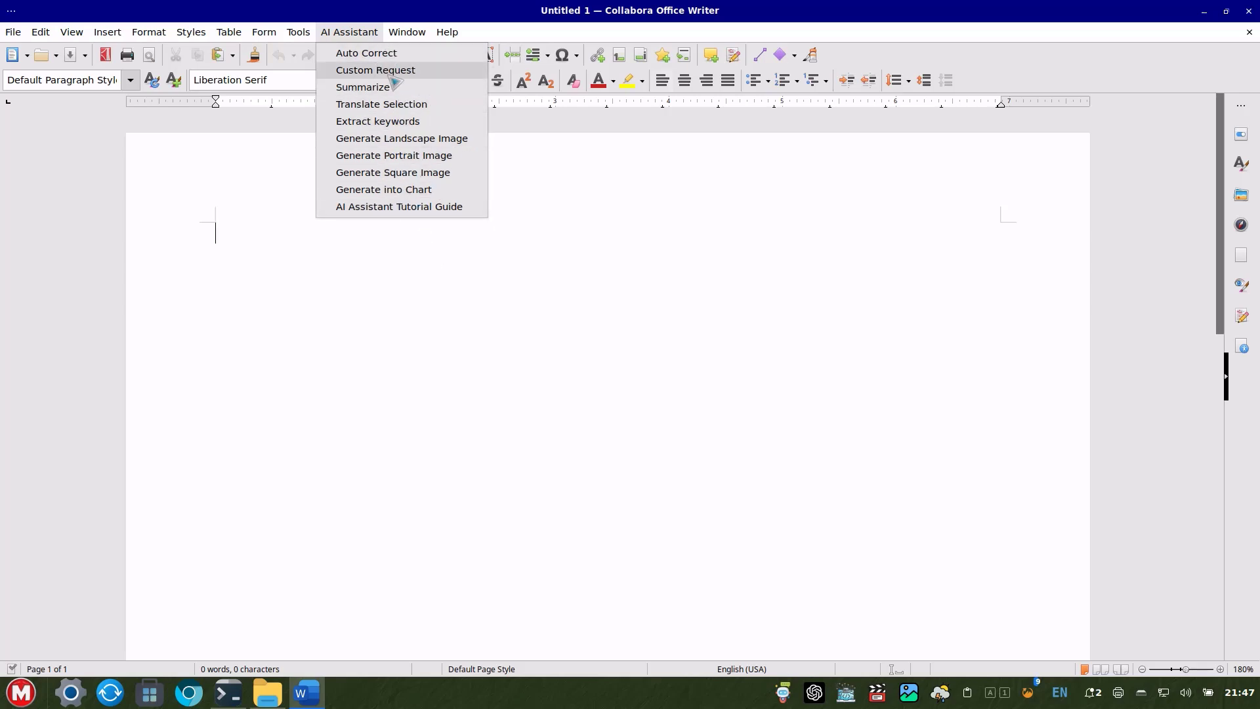
left_click(409, 269)
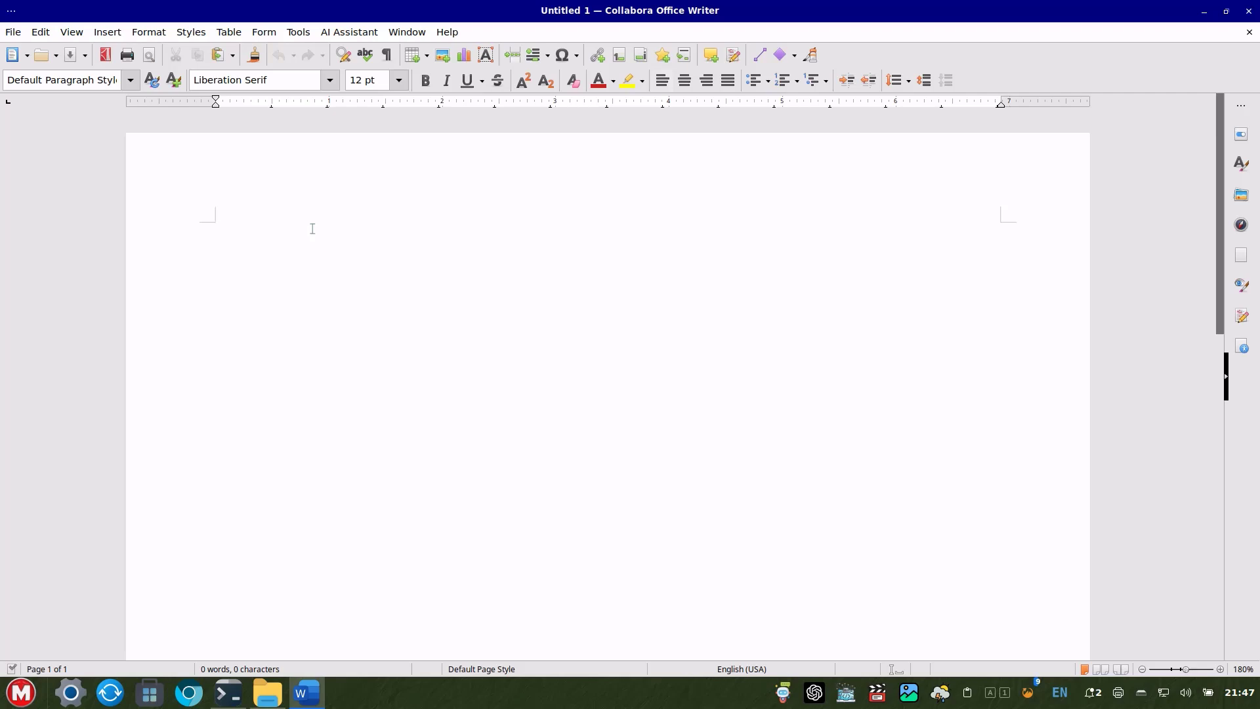
Write the deliberately misspelled line "Helllo howw aree you doingg todayyy ?" in the empty document.
type("helllo ")
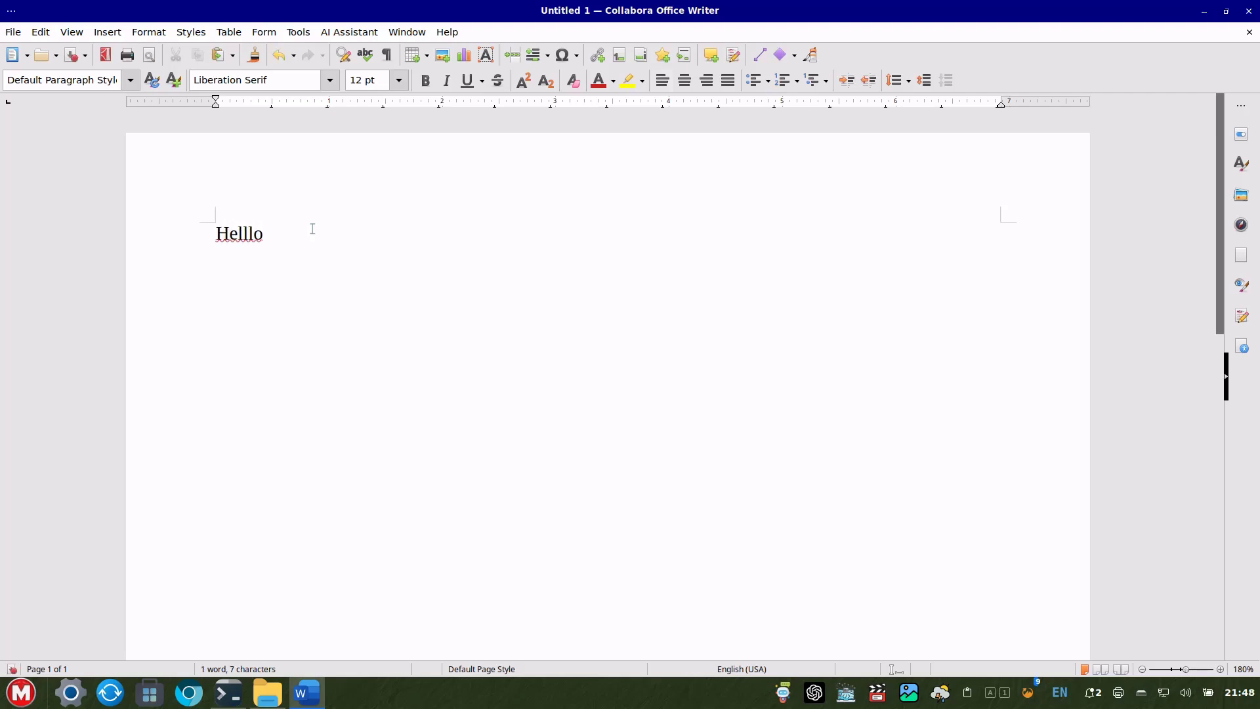
type("howw aree you ")
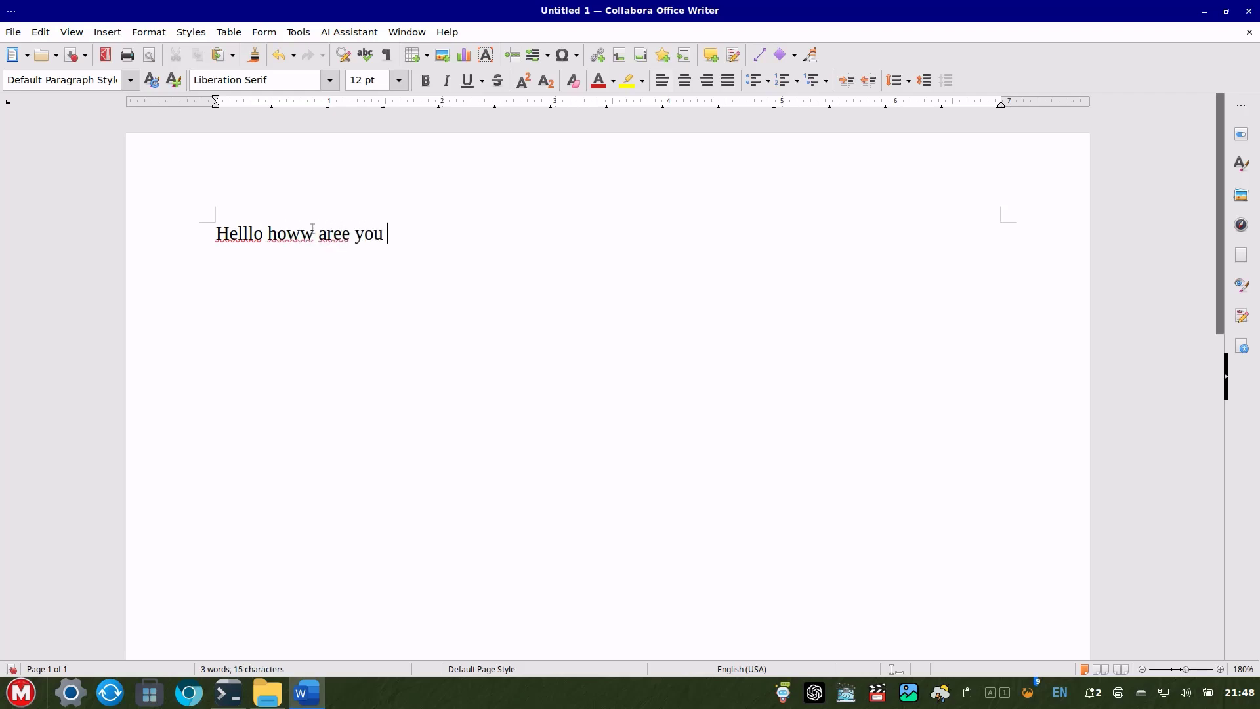
type("doingg todayyy ")
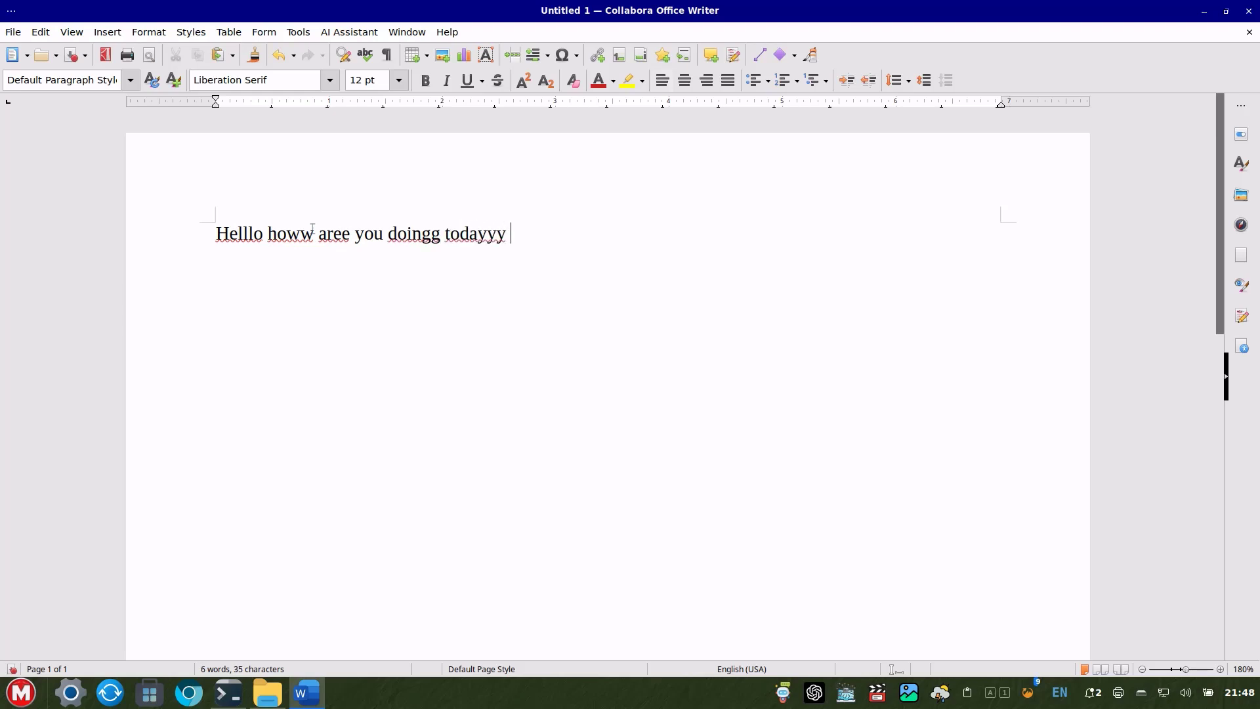
type("?")
right_click(238, 237)
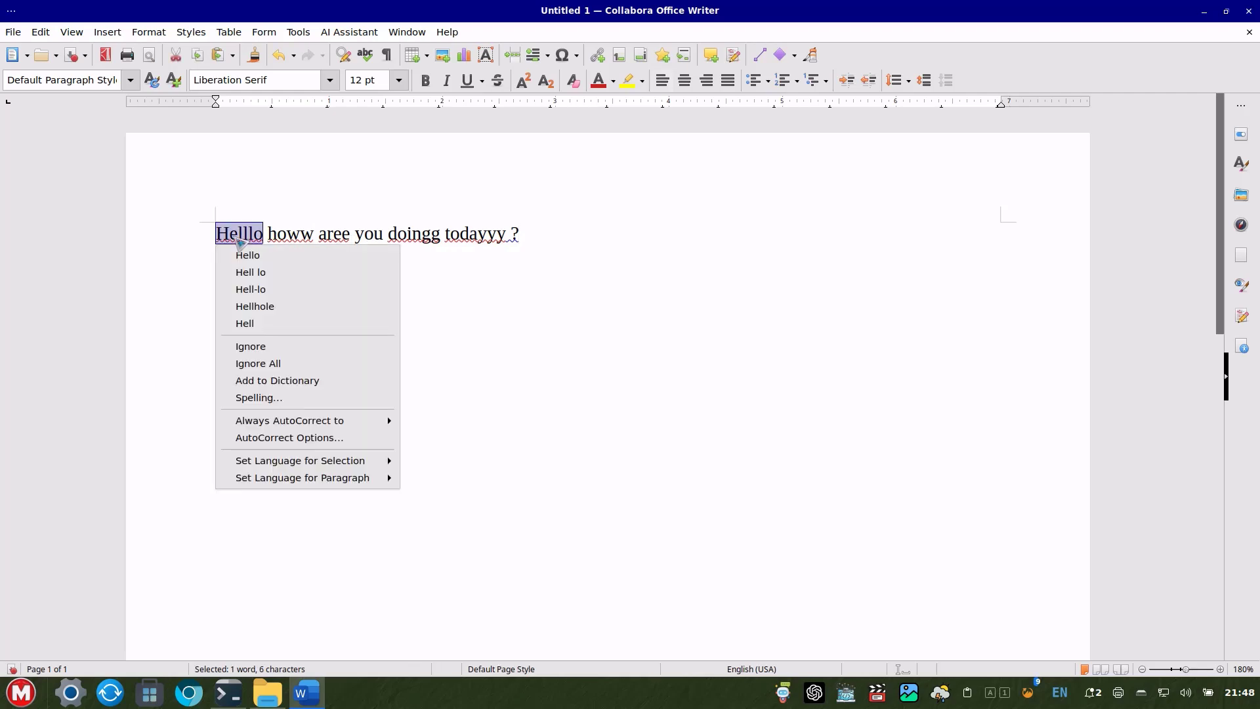
left_click(529, 311)
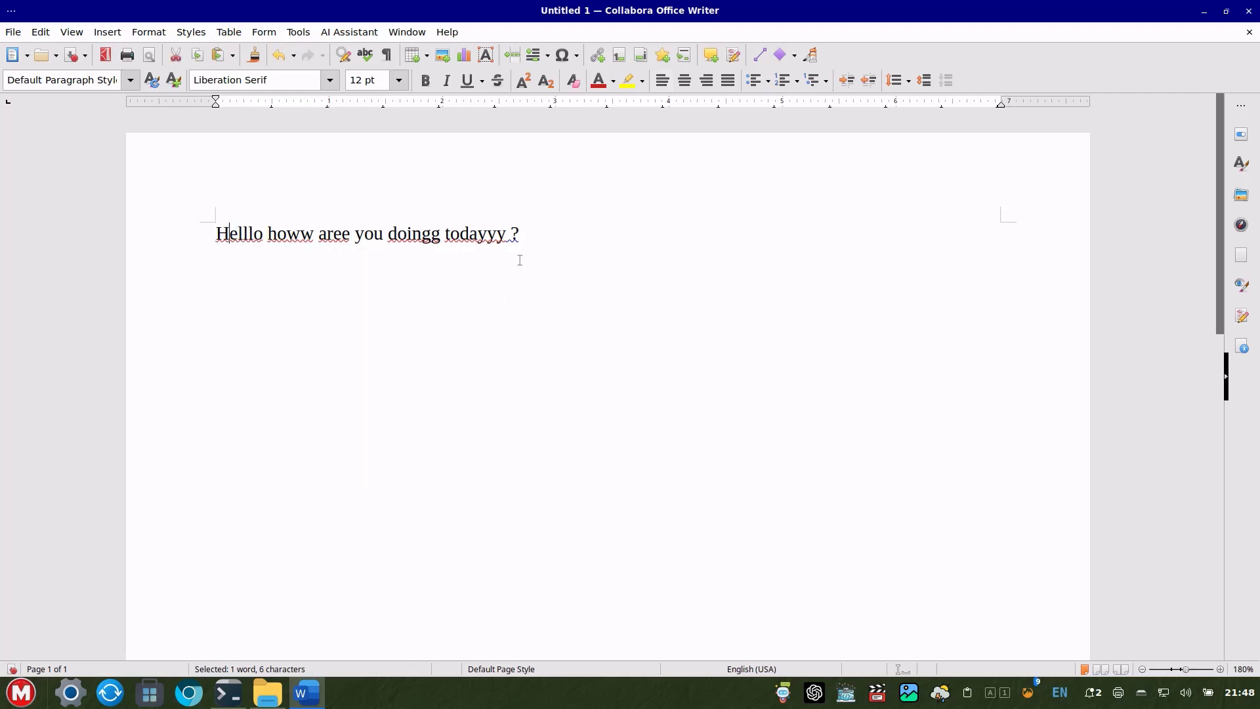
left_click_drag(523, 237, 212, 234)
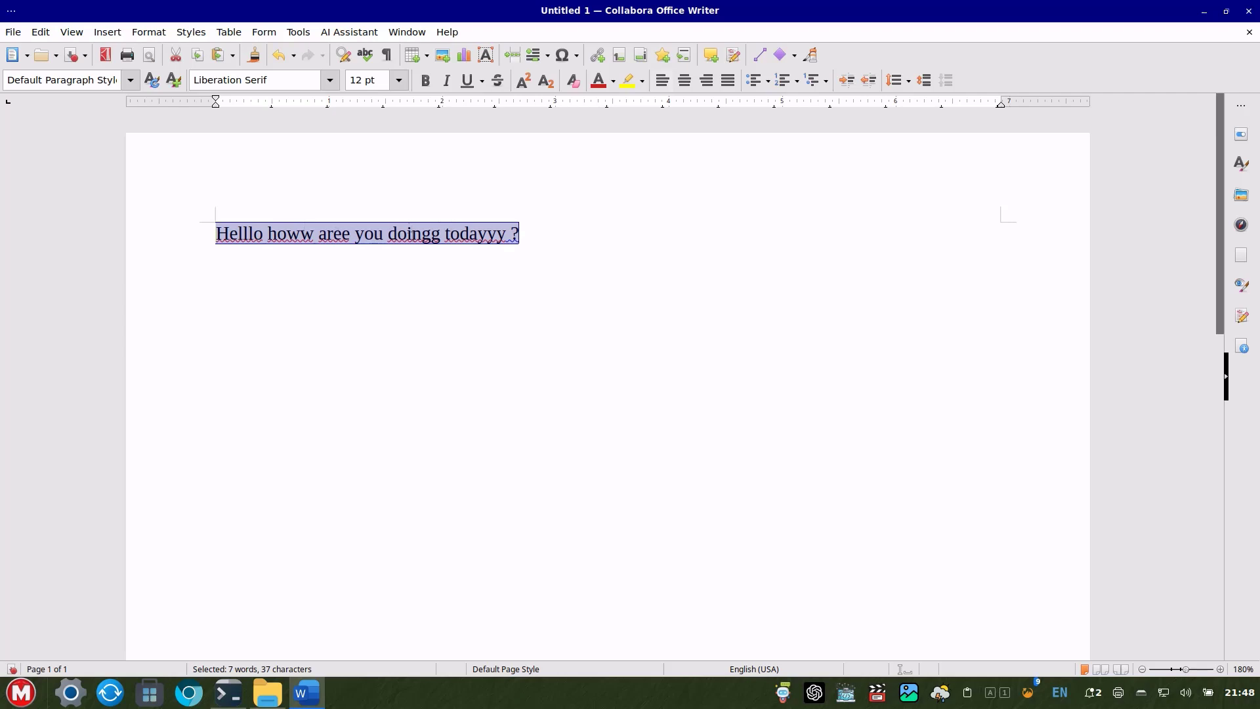
right_click(413, 237)
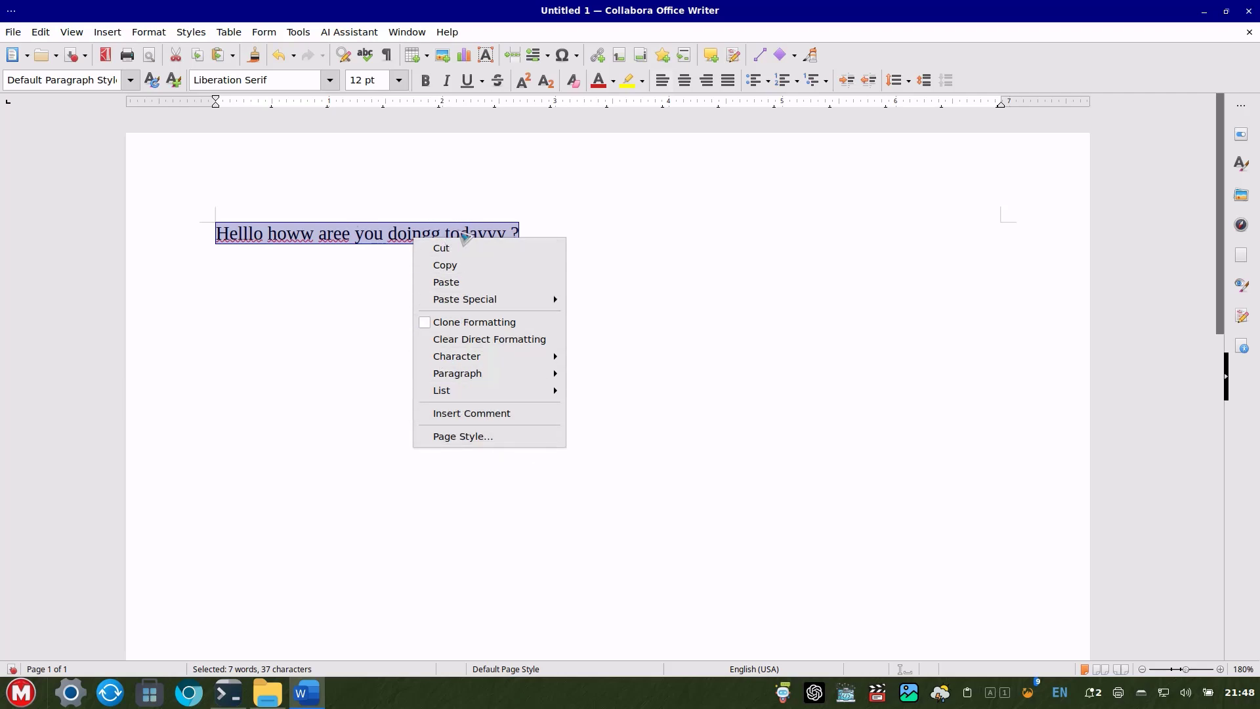
left_click(301, 321)
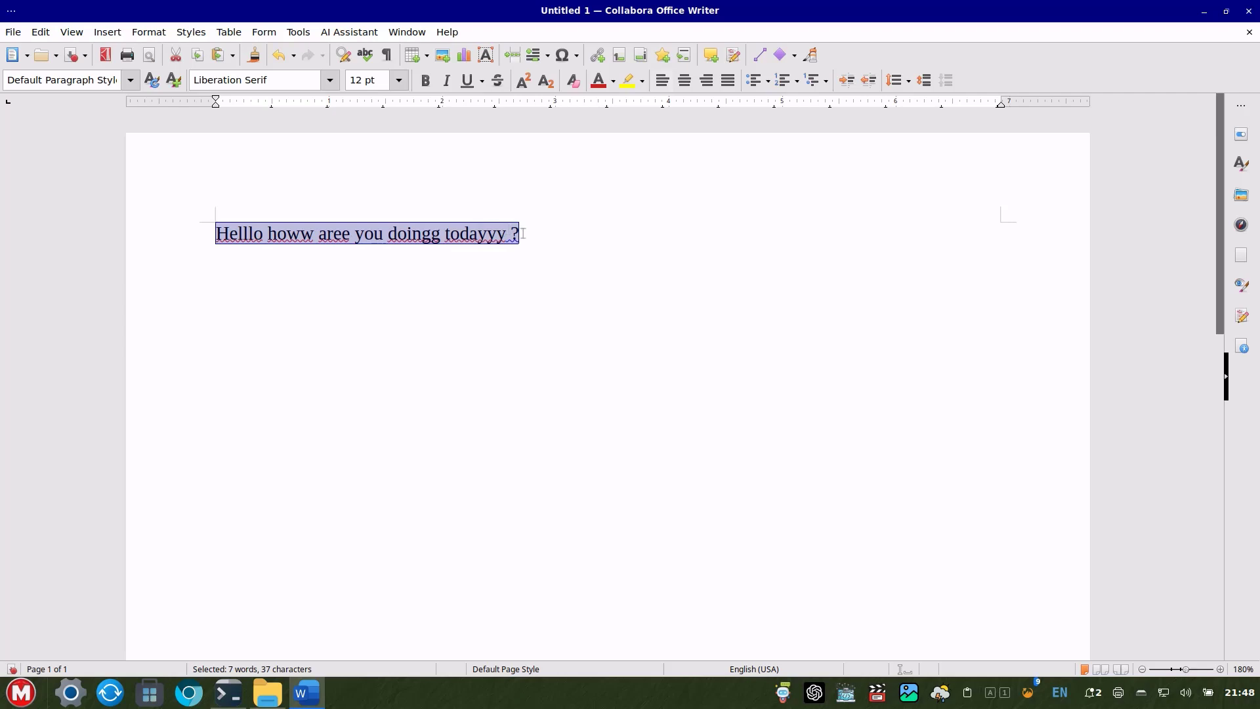
left_click_drag(524, 233, 217, 233)
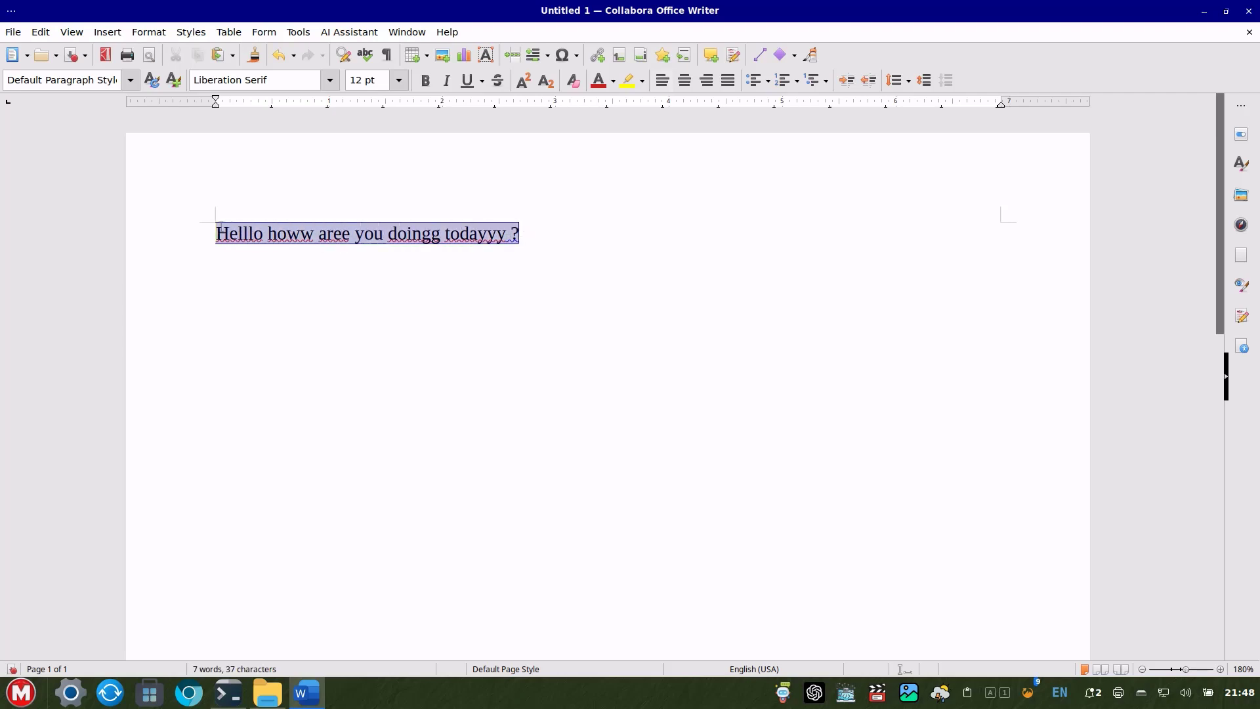
left_click(346, 34)
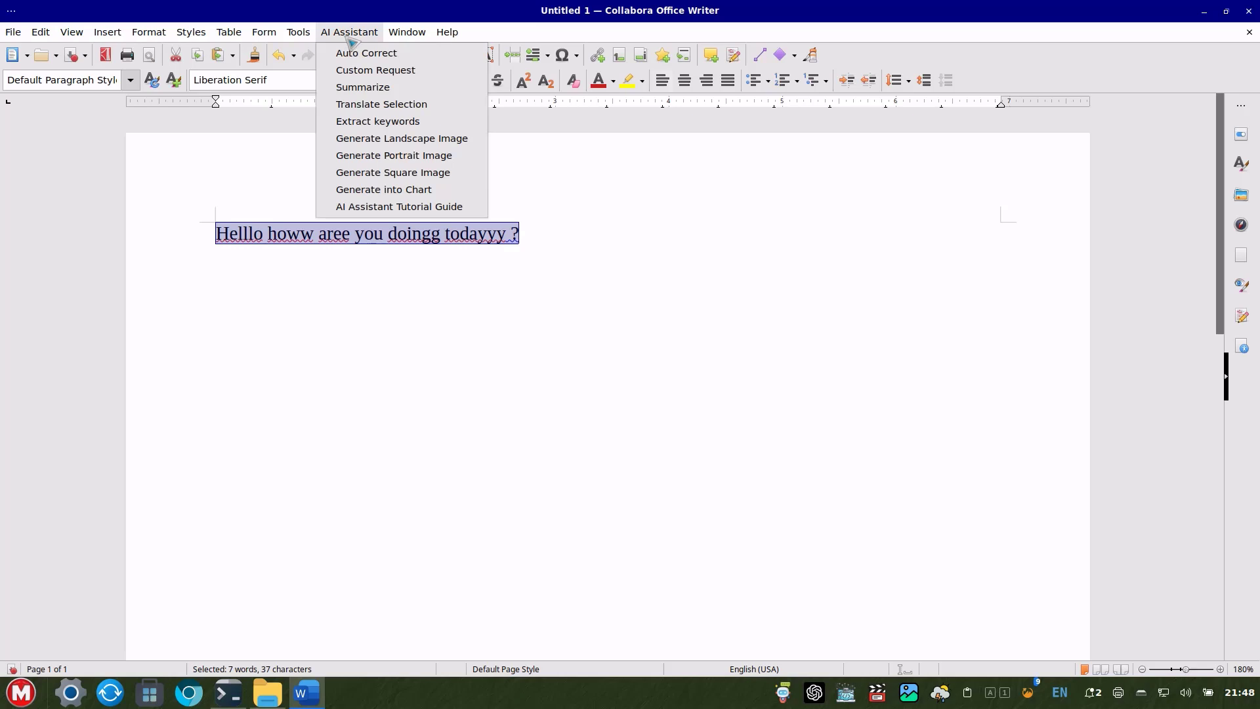
left_click(543, 304)
left_click(531, 234)
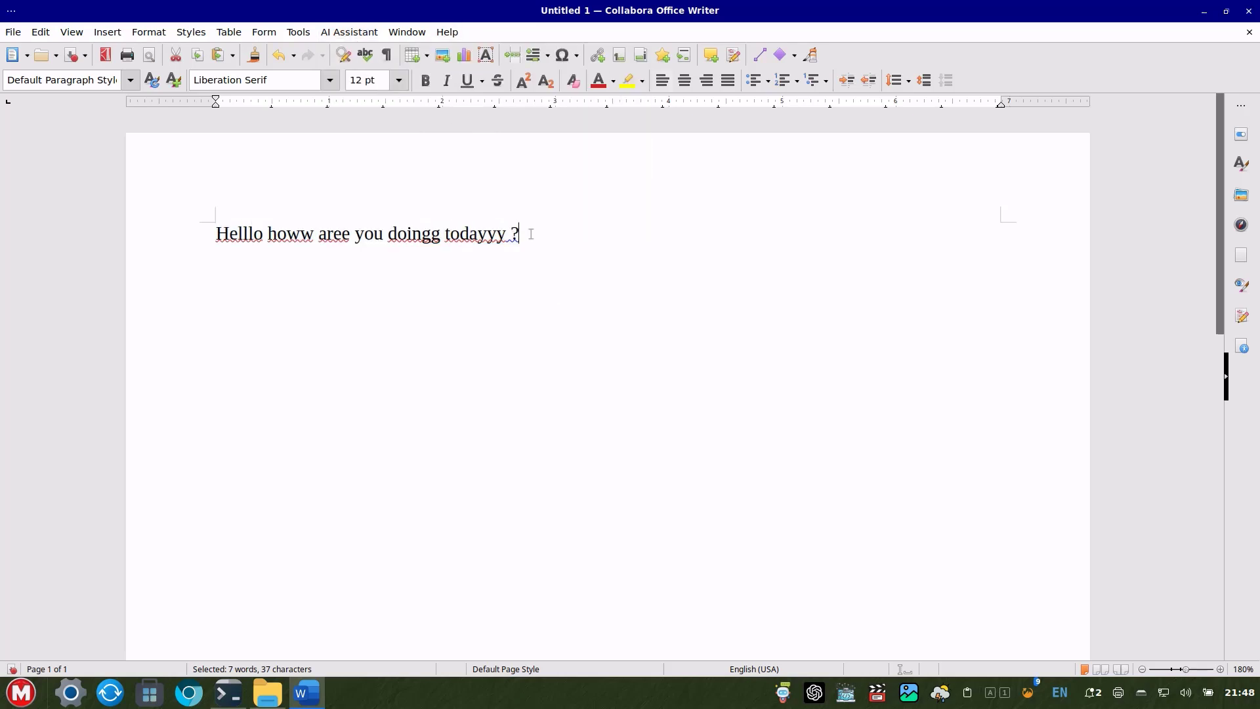
Run the AI Assistant's Auto Correct on the whole misspelled sentence and delete the comment it attaches.
left_click_drag(531, 234, 385, 116)
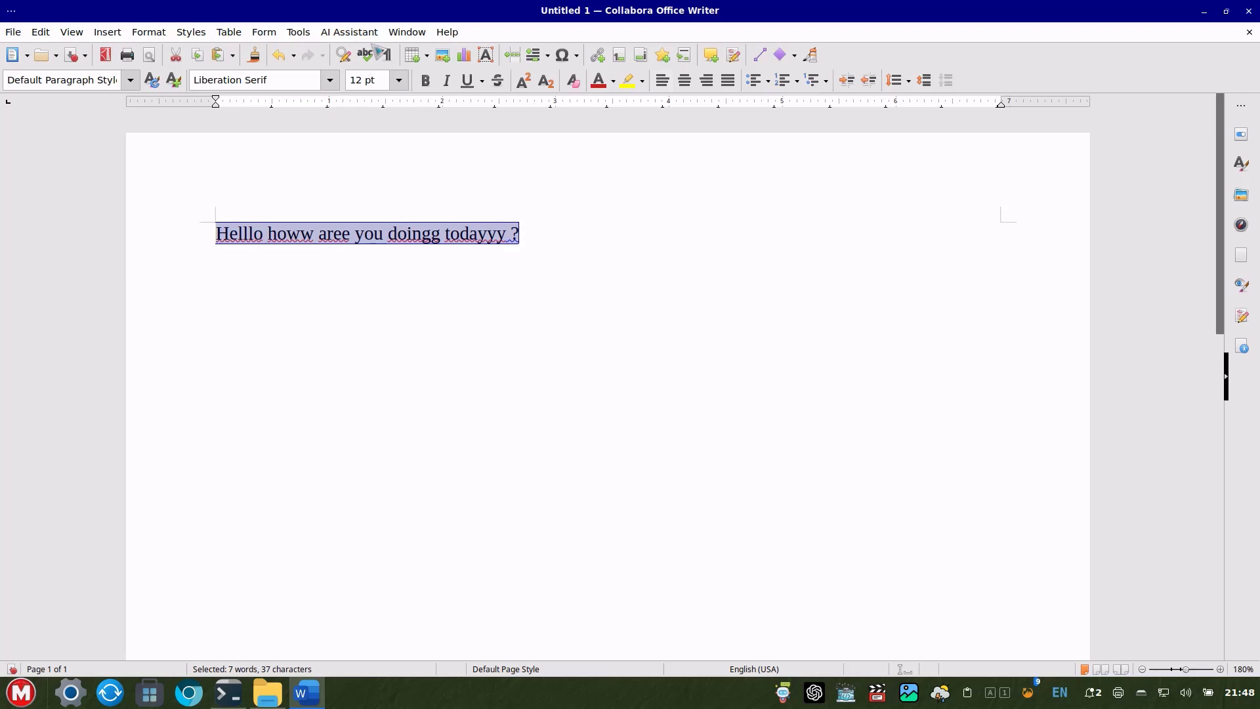
left_click(366, 32)
left_click(379, 55)
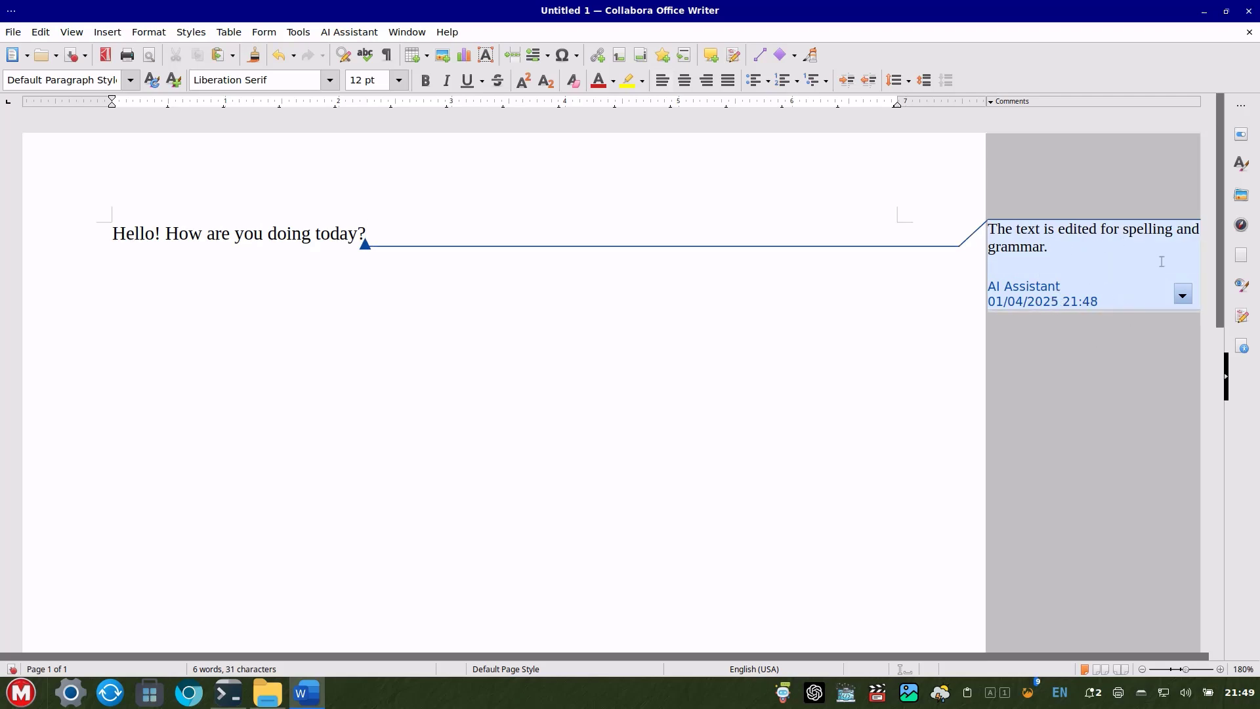
left_click(1183, 296)
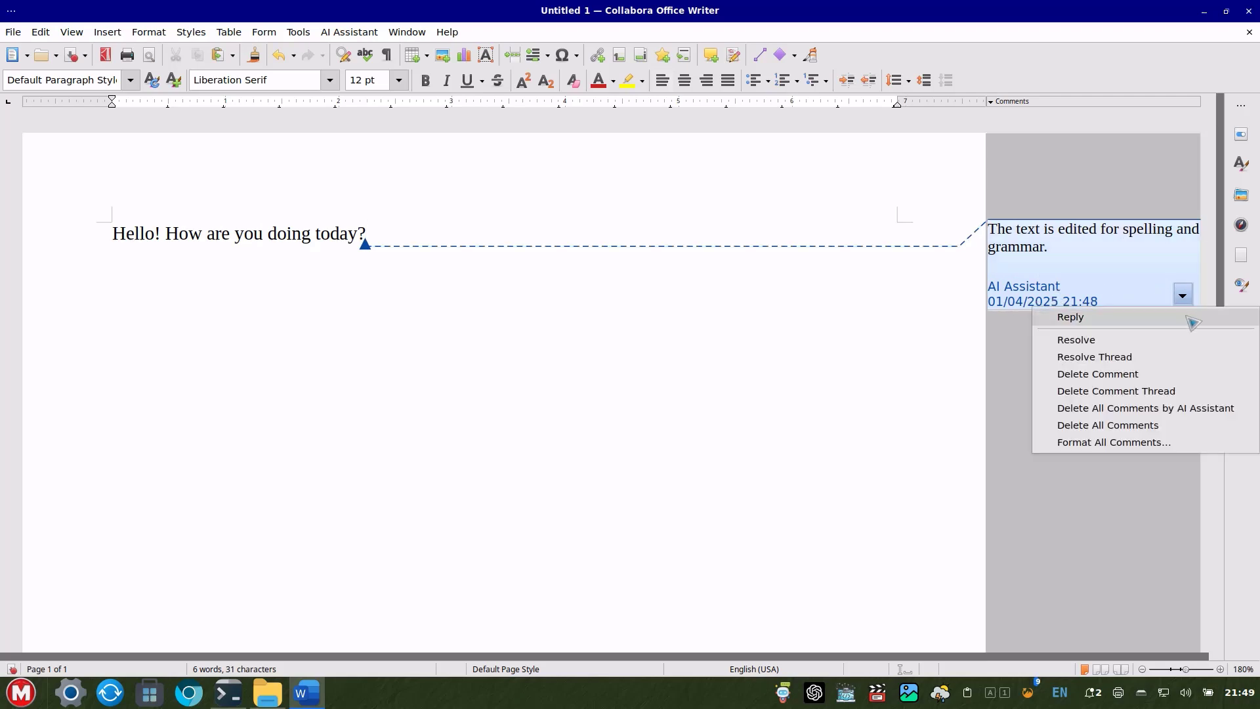
left_click(1162, 376)
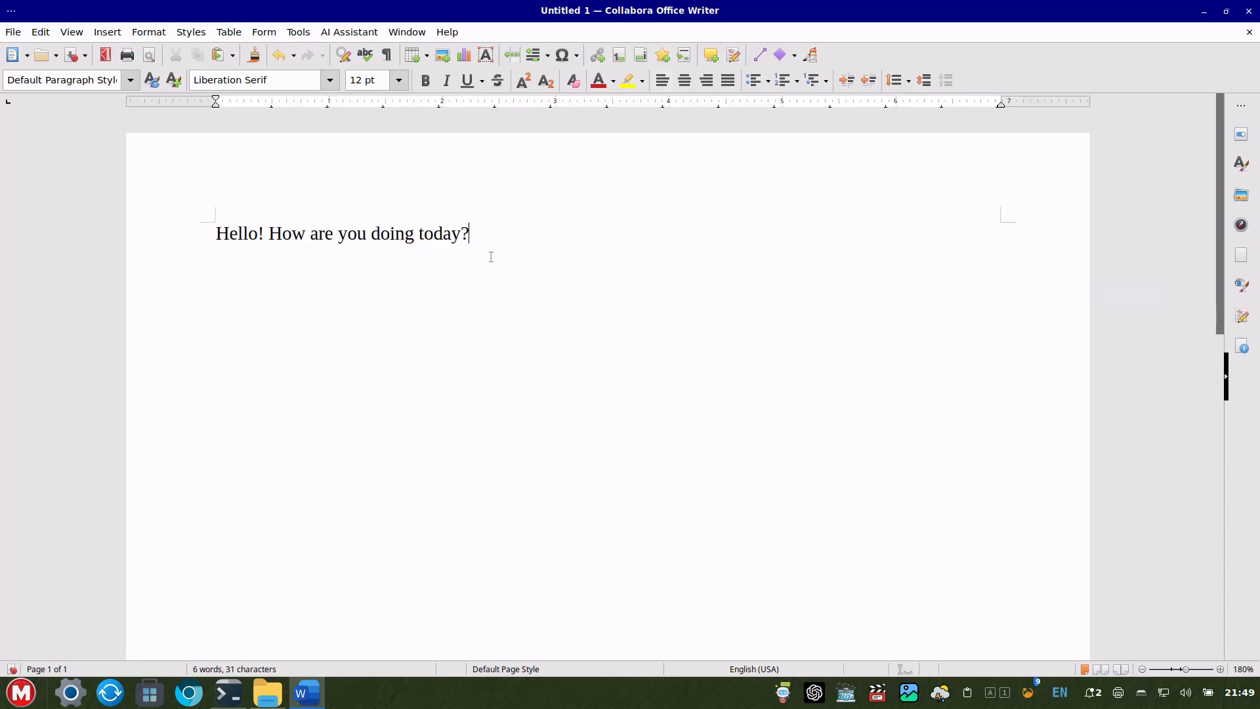
left_click_drag(477, 233, 206, 228)
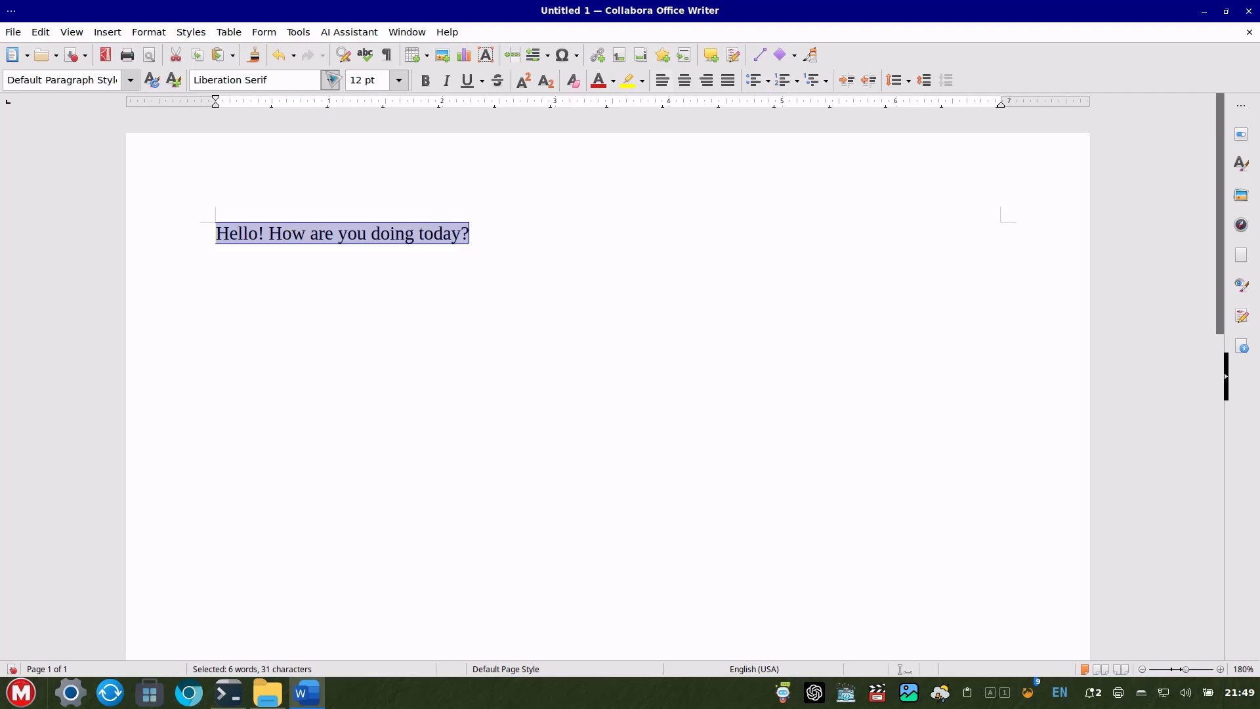
left_click(345, 33)
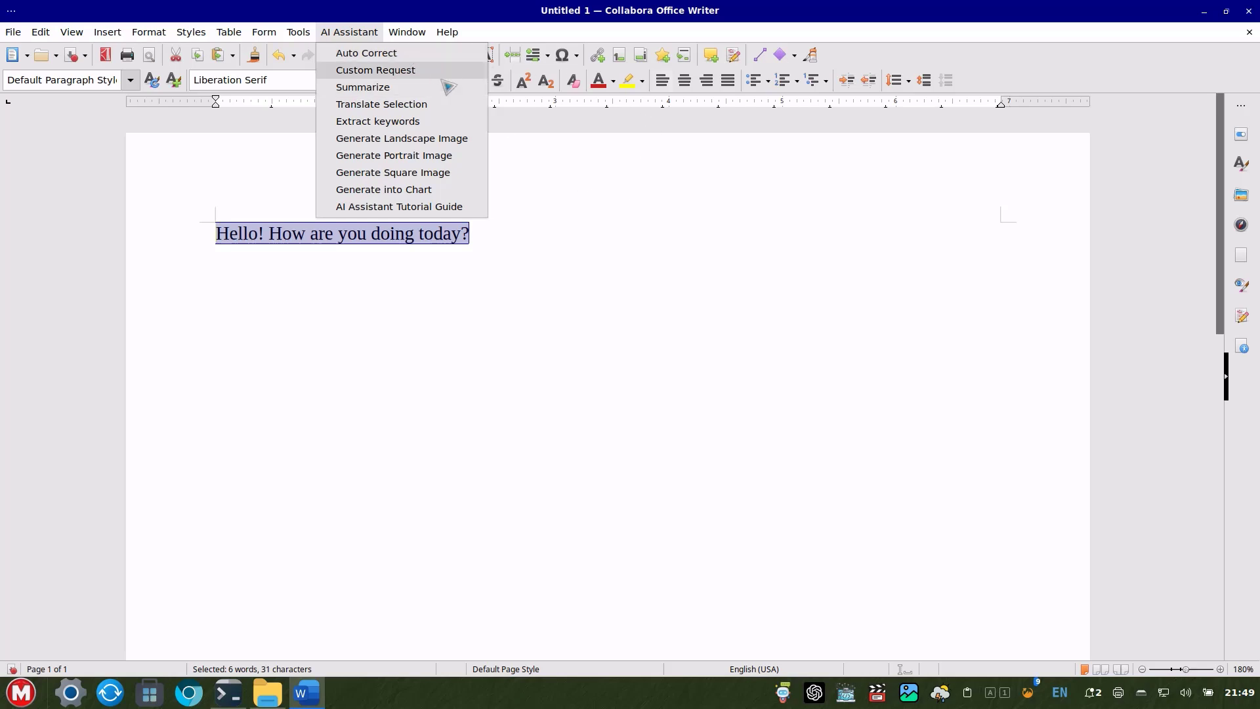
left_click(502, 192)
left_click_drag(498, 236, 189, 233)
left_click(355, 33)
left_click(581, 255)
Replace the greeting sentence with the prompt text "Write an job application for a position in a".
left_click_drag(515, 233, 195, 233)
key("BackSpace")
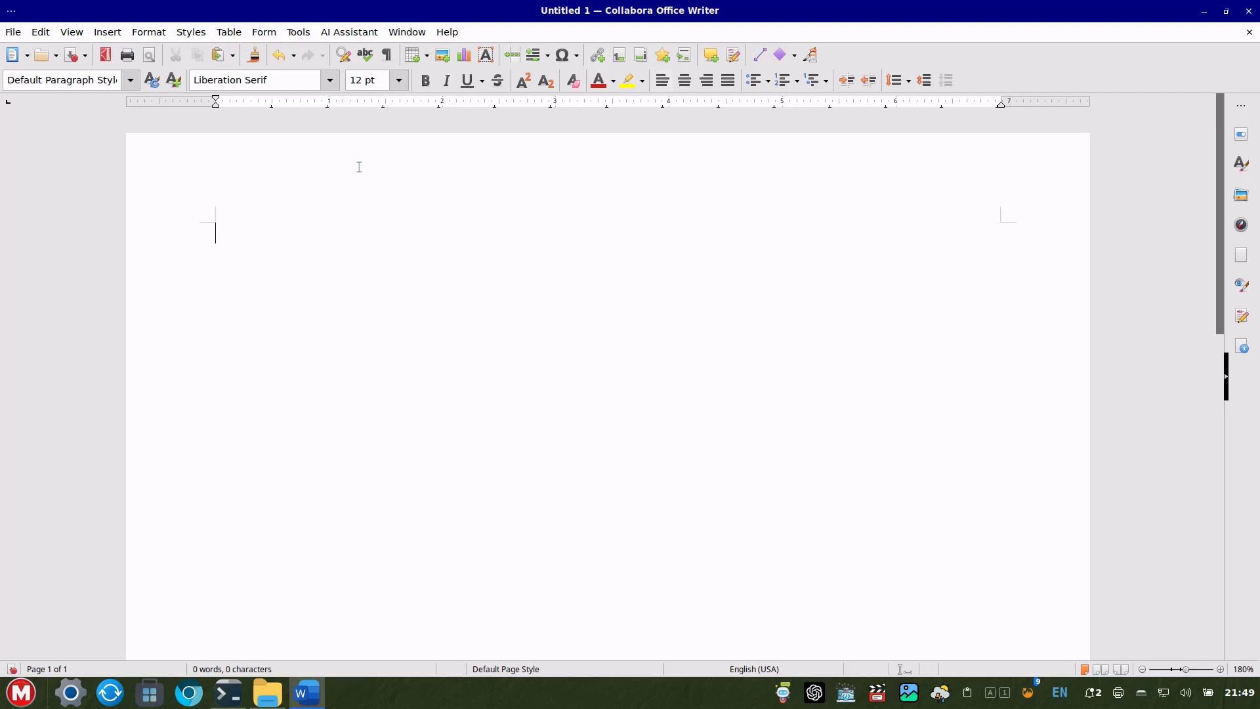
type("W")
key("BackSpace")
type("Writ")
type("an job application for ")
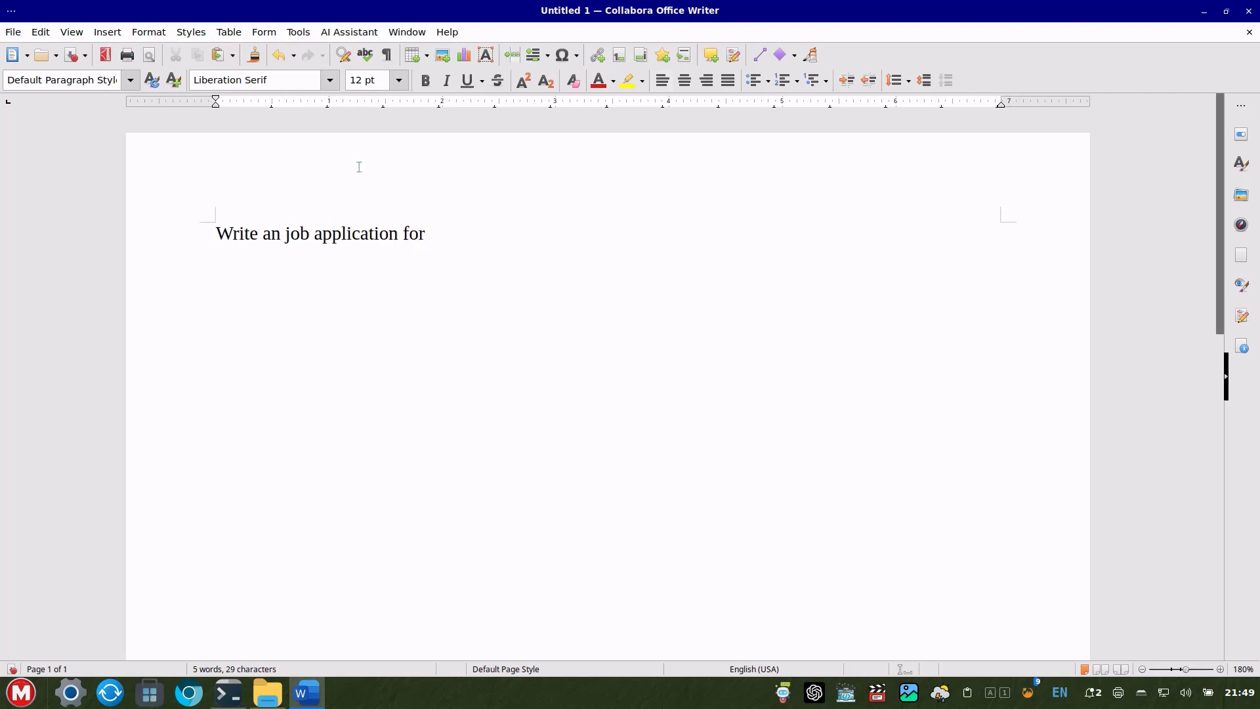
type("a position in a")
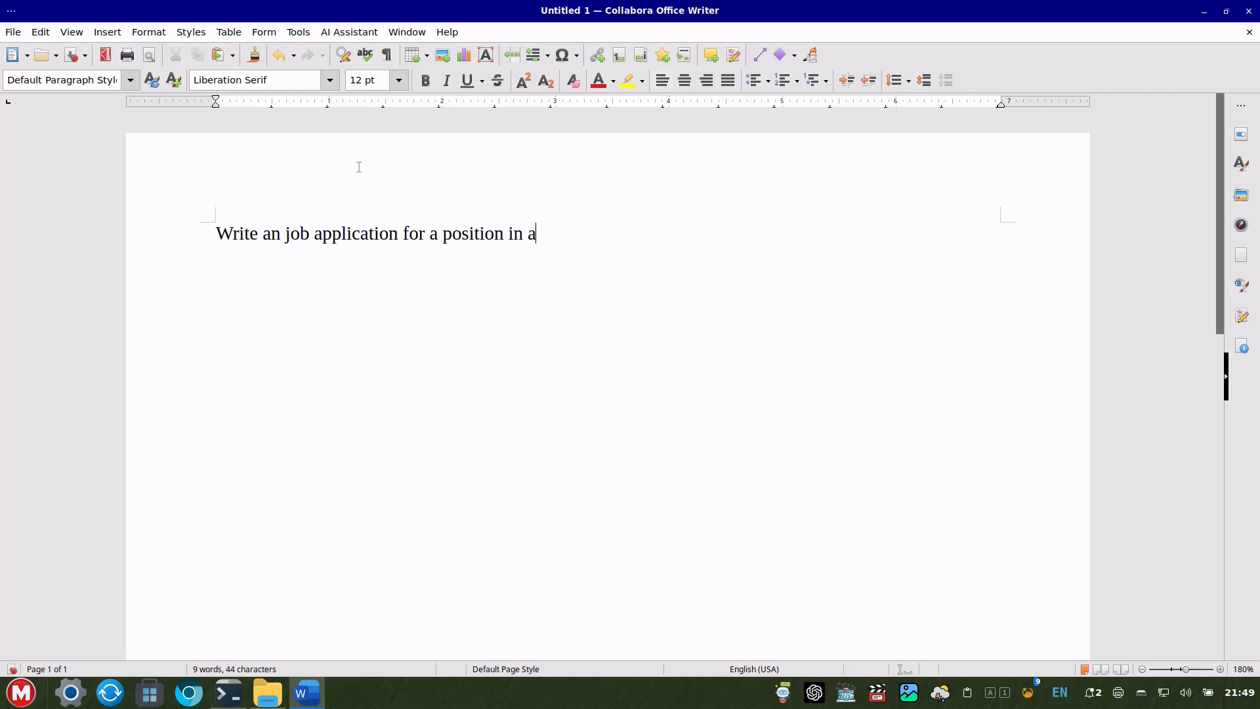
Add the word "restaurant" to the end of the prompt, correcting its spelling with the suggested word.
type(" resutaran")
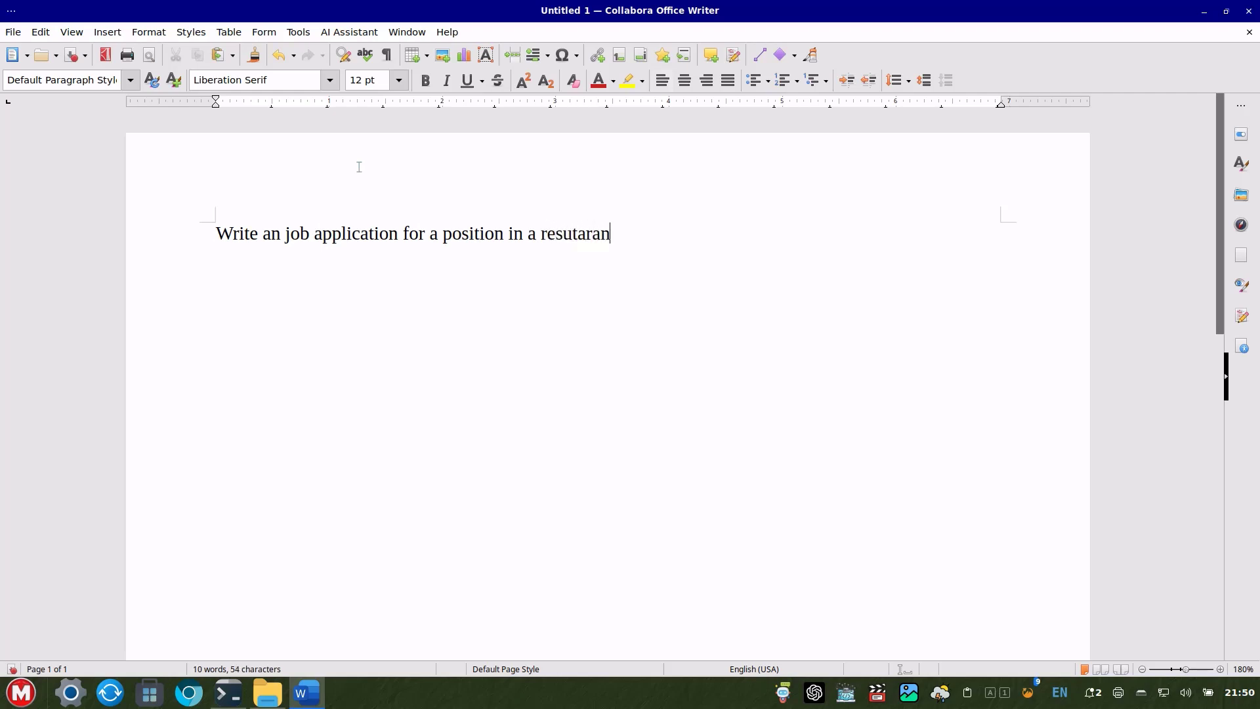
key("BackSpace")
key("BackSpace")
key("BackSpace")
key("BackSpace")
key("BackSpace")
type("arant")
right_click(558, 237)
left_click(590, 254)
Finish the prompt with "as a waiter." and change "an" to "a" before "job application".
type("as a waiter.")
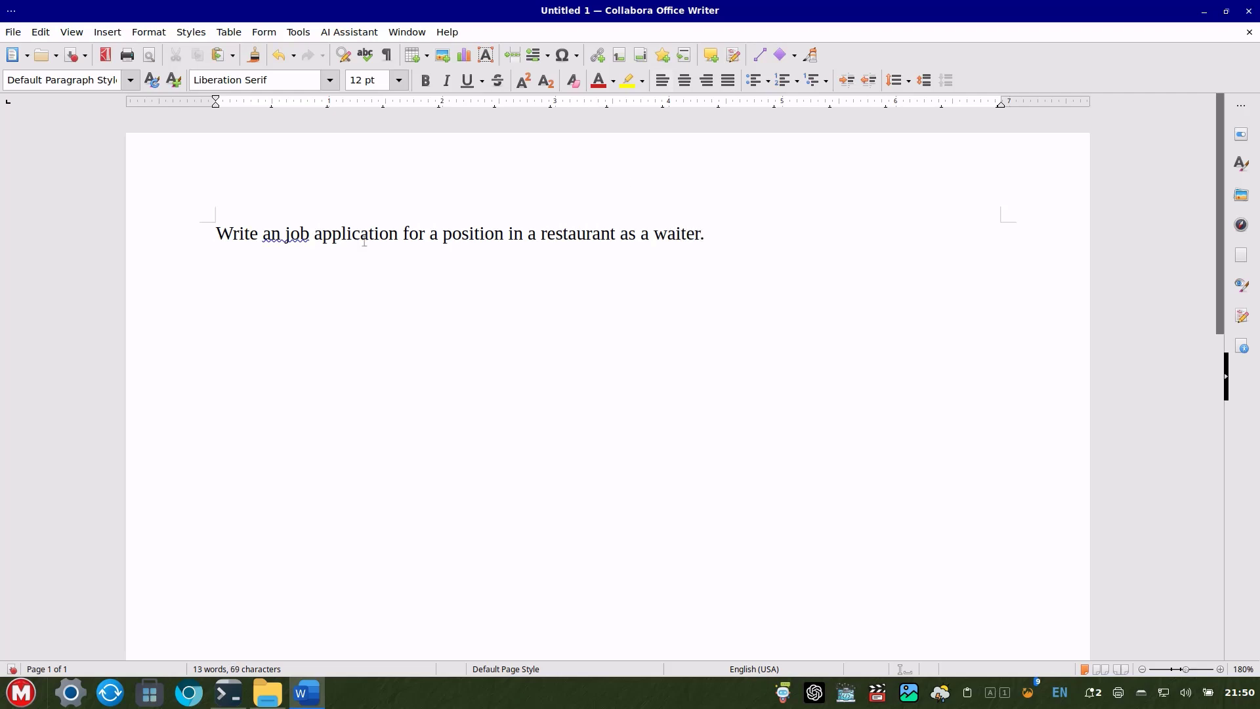
key("BackSpace")
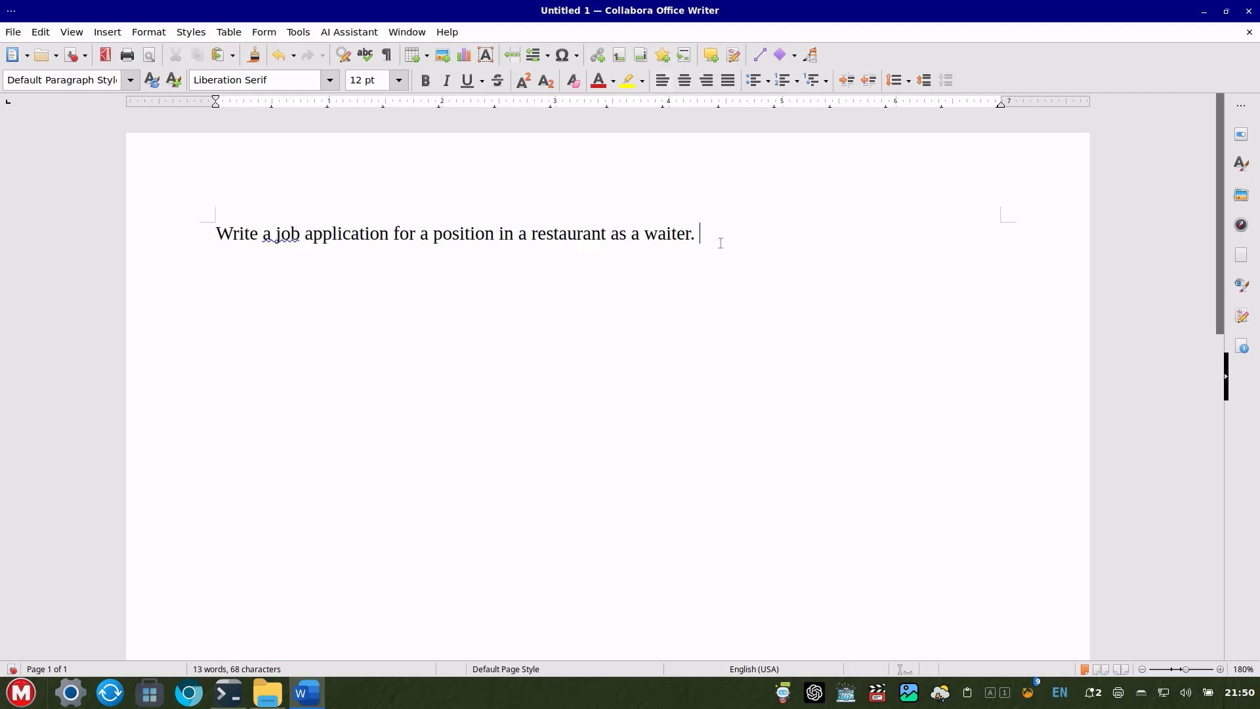
Run the AI Assistant's Custom Request on the whole waiter job application prompt to generate the letter.
left_click_drag(707, 234, 213, 235)
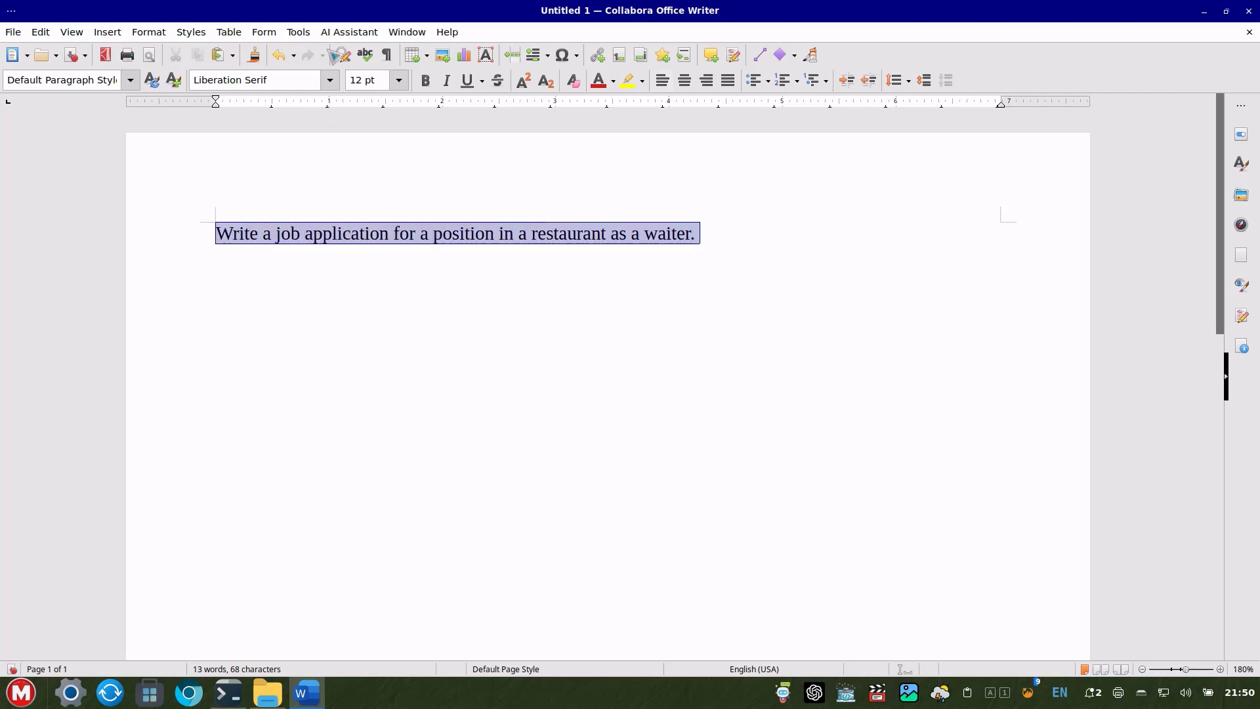
left_click(359, 32)
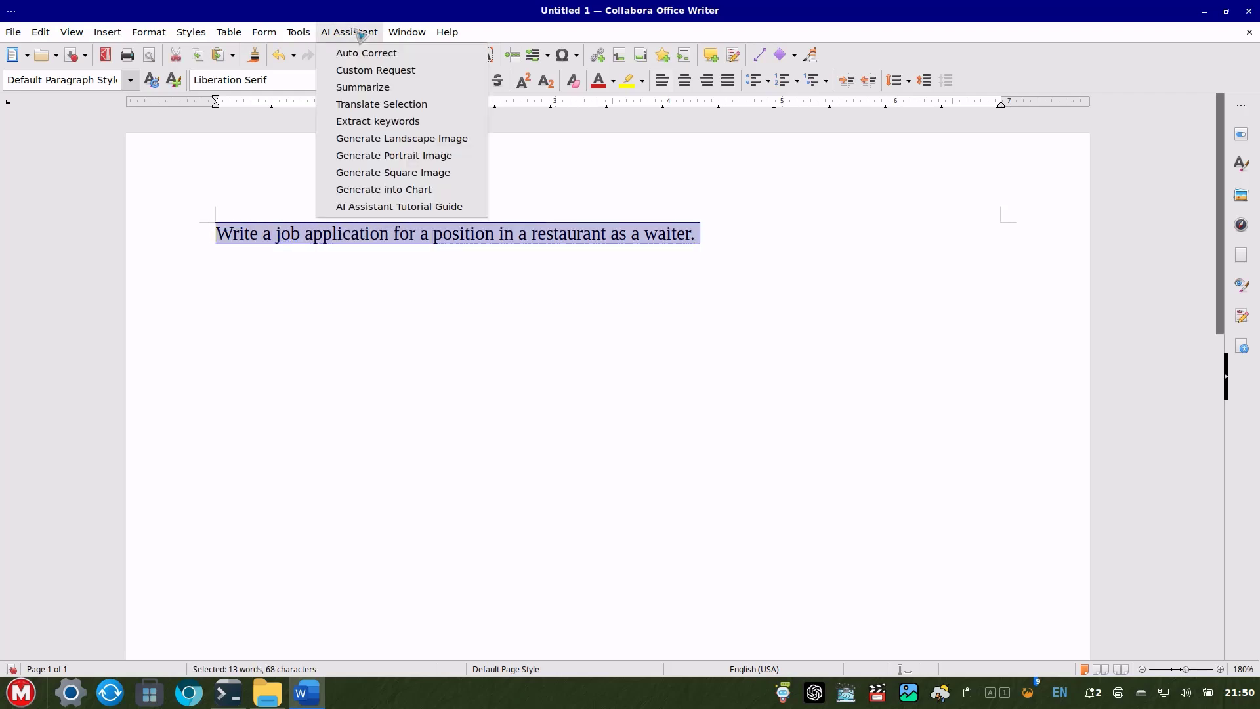
left_click(371, 71)
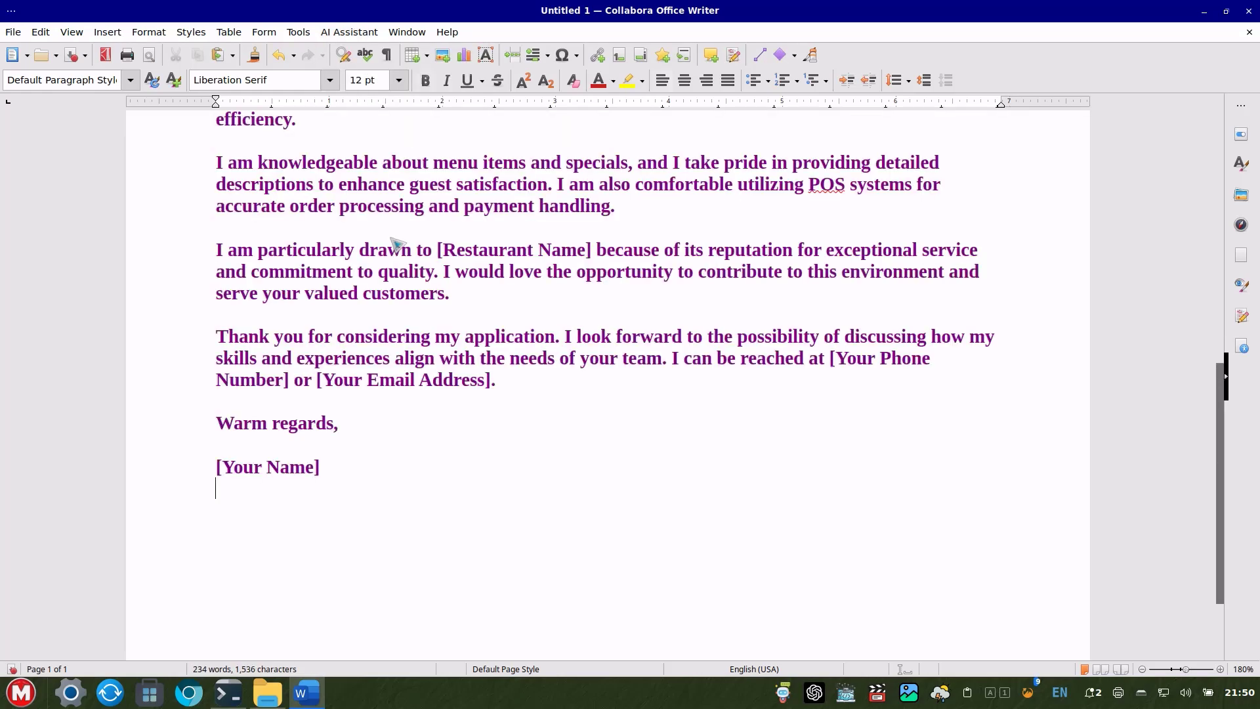
Read through the generated application letter from the sender details to the closing signature.
scroll(557, 281, "up", 10)
scroll(557, 281, "down", 9)
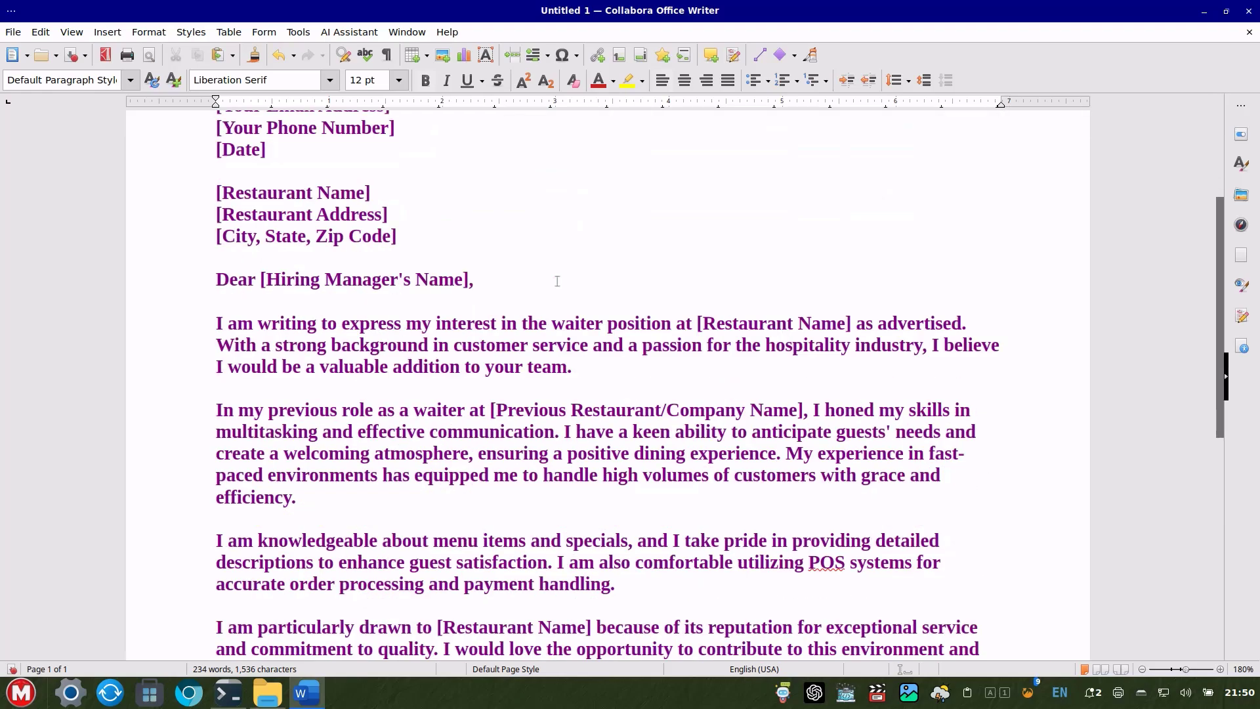
scroll(557, 281, "up", 5)
scroll(557, 281, "up", 1)
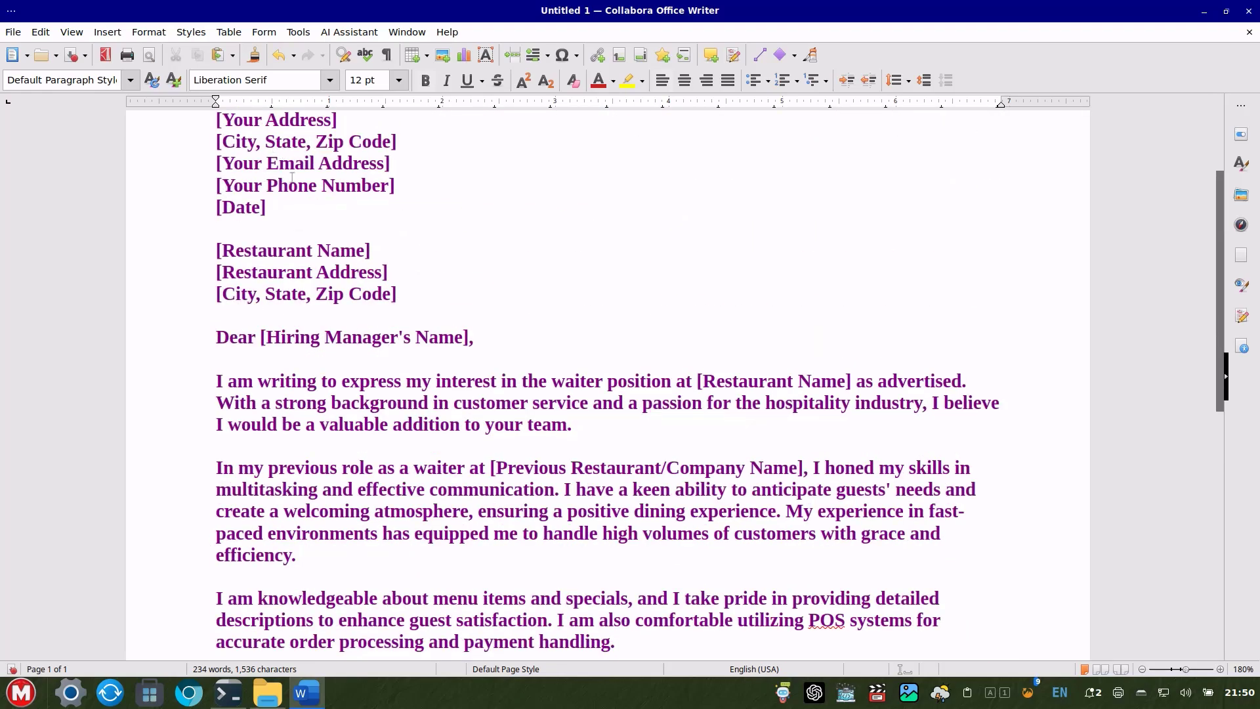
scroll(484, 340, "down", 2)
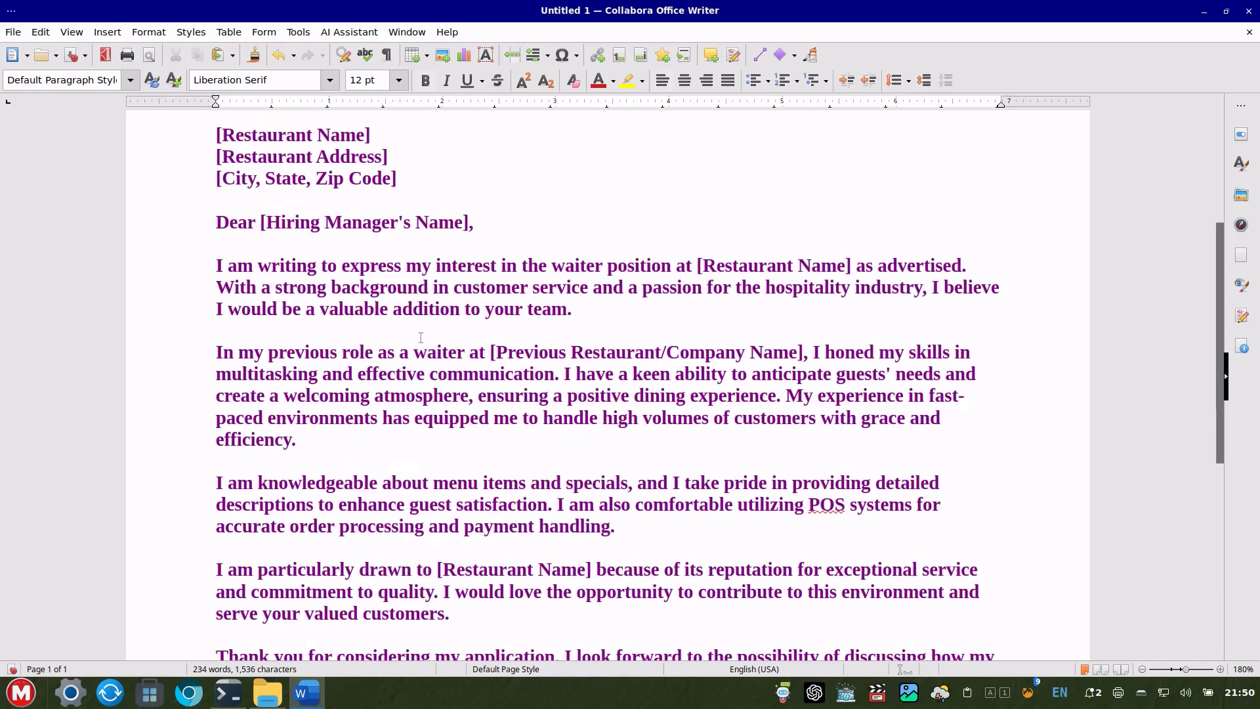
scroll(420, 337, "down", 2)
scroll(507, 366, "down", 3)
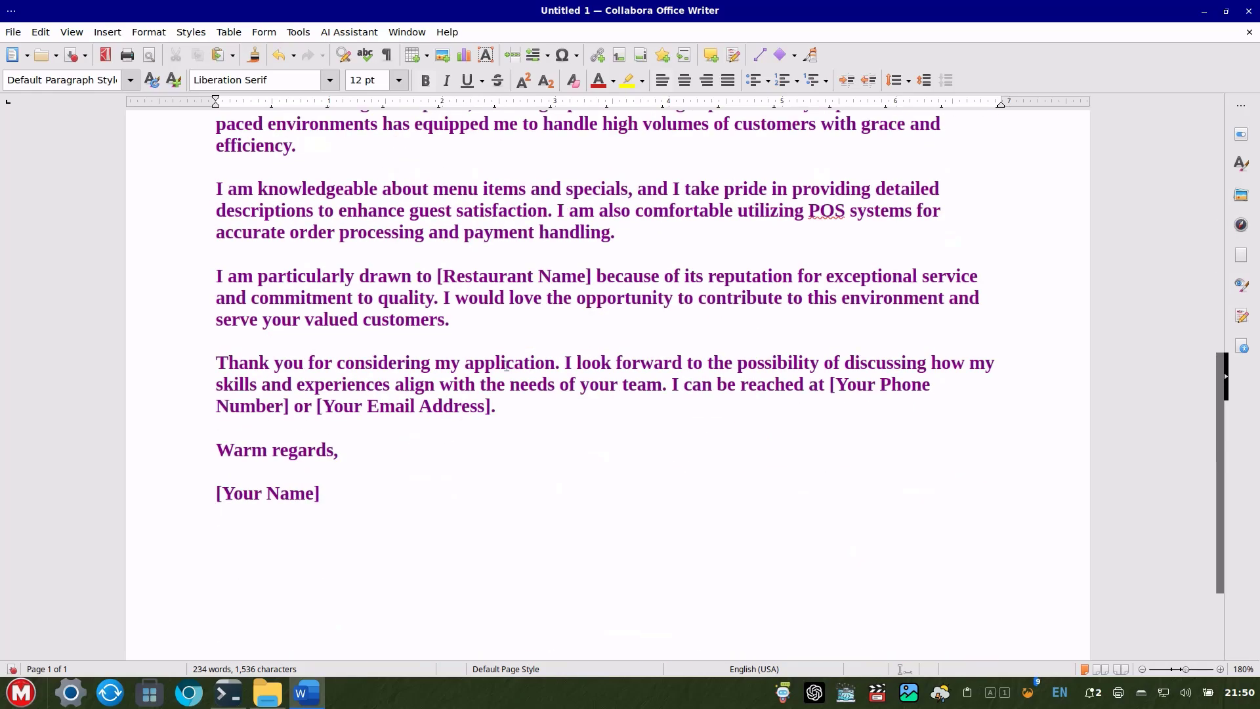
scroll(507, 366, "up", 10)
scroll(507, 366, "down", 7)
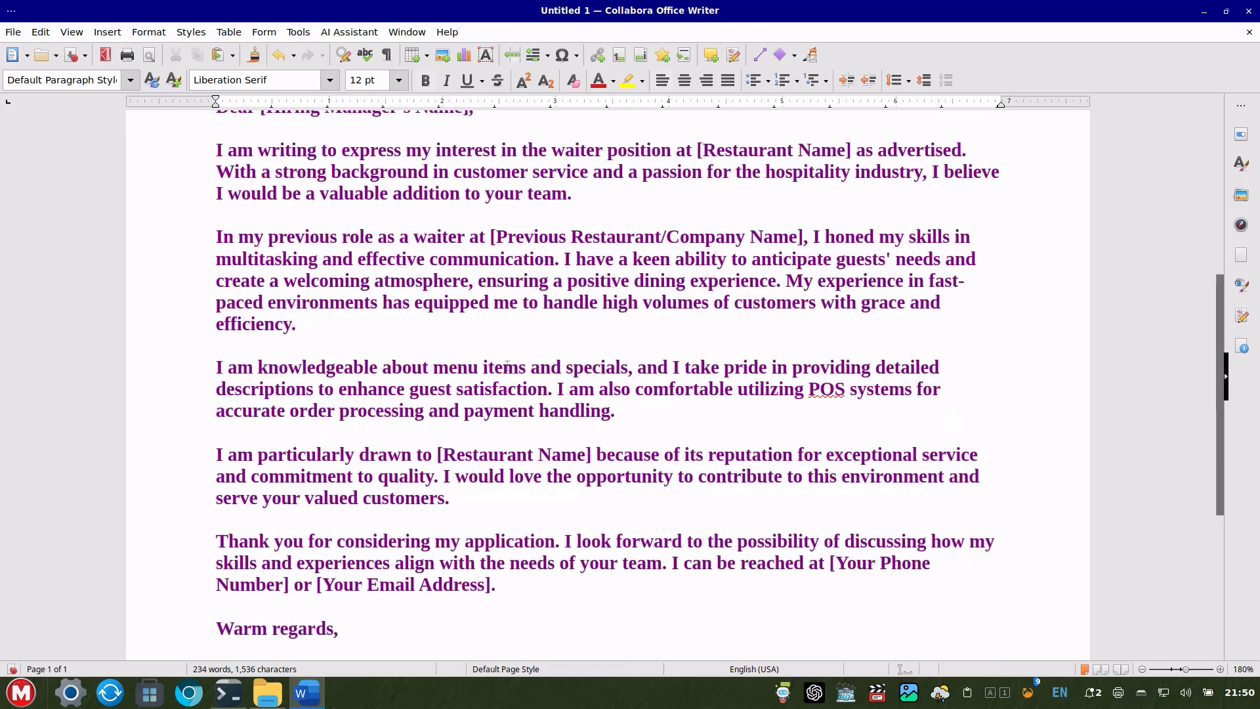
scroll(507, 367, "down", 2)
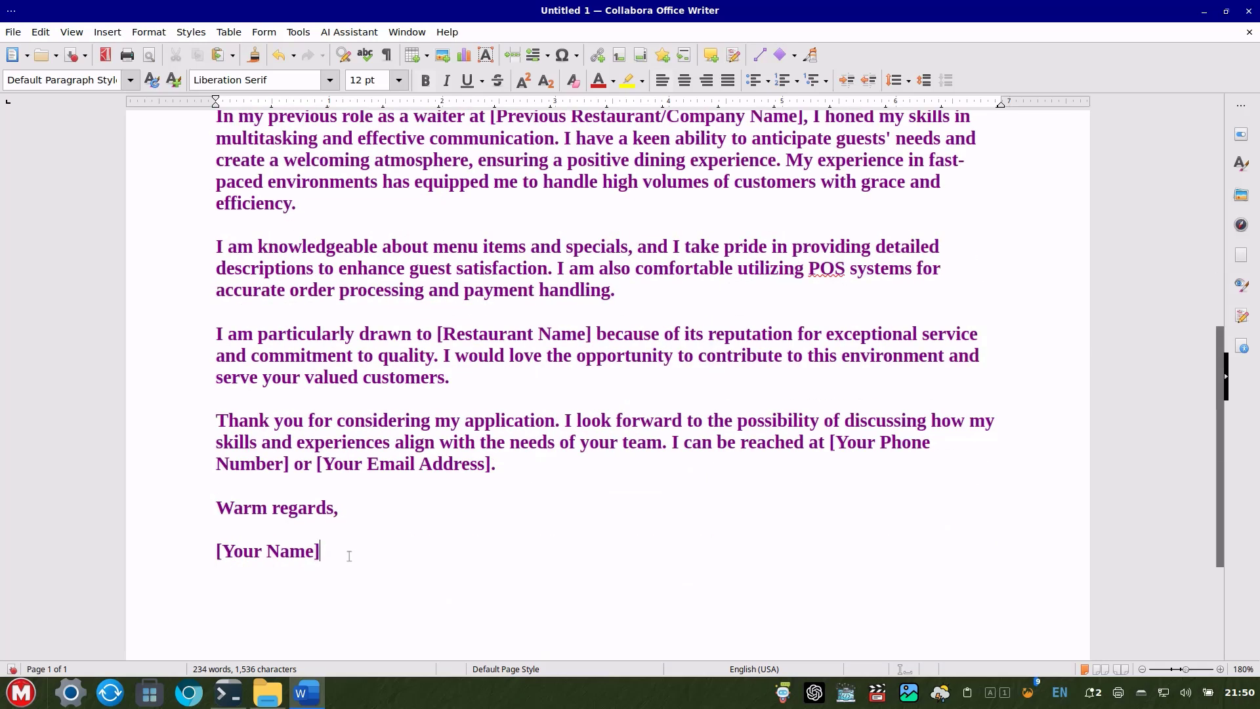
Translate the whole letter with the AI Assistant, entering "fr" as the target language instead of Italian.
left_click_drag(349, 556, 215, 198)
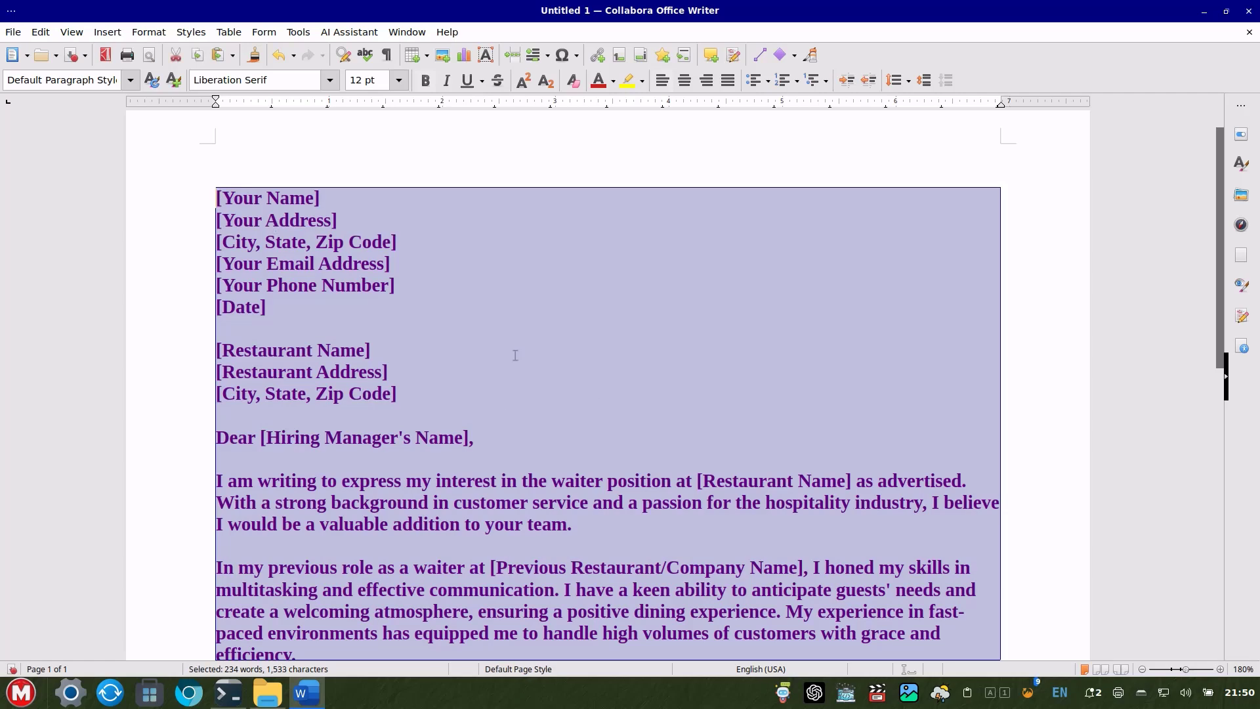
scroll(627, 348, "down", 1)
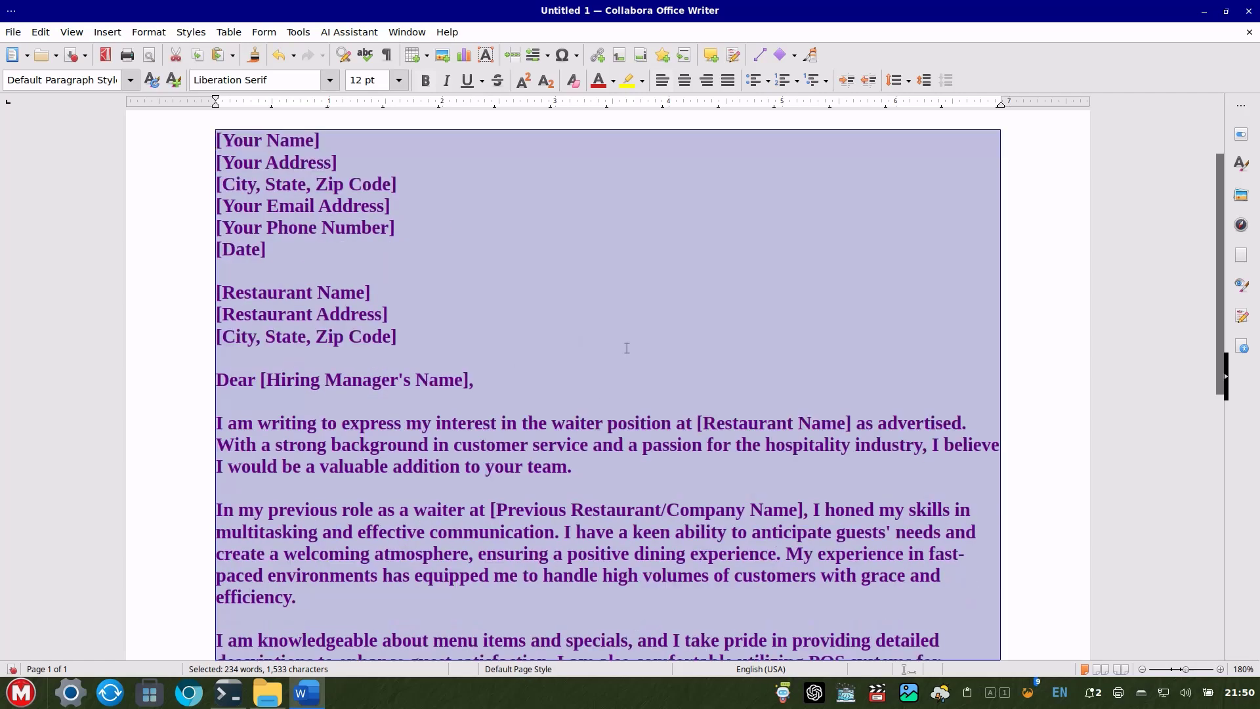
left_click(344, 32)
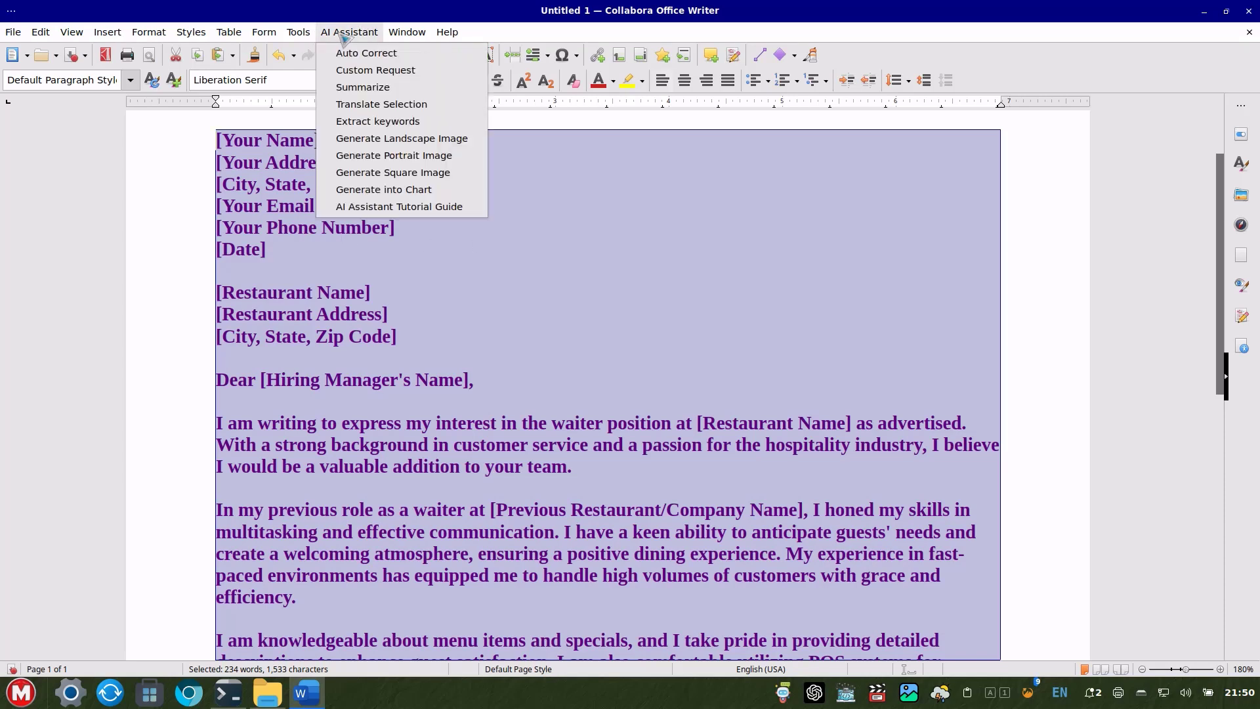
left_click(388, 104)
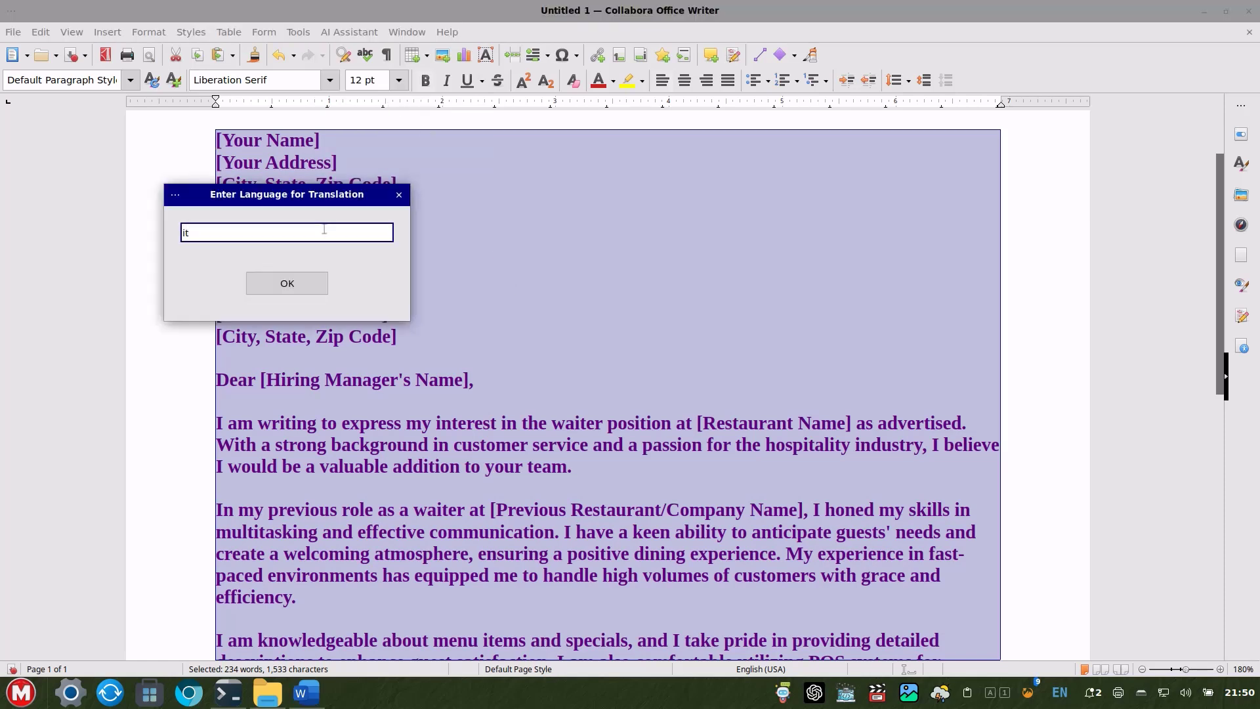
type("italian")
key("BackSpace")
key("BackSpace")
key("BackSpace")
key("BackSpace")
key("BackSpace")
key("BackSpace")
key("BackSpace")
type("fr")
left_click(295, 287)
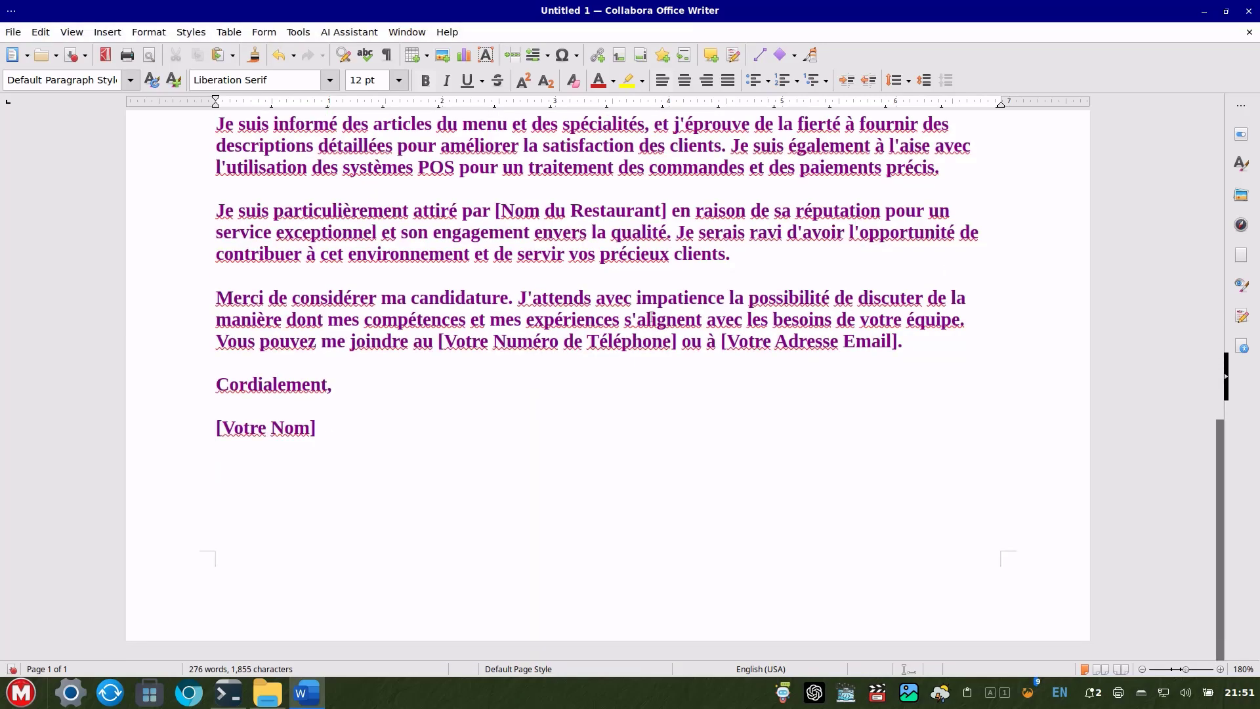
Delete the empty lines above the French translation's introductory line.
scroll(640, 298, "up", 15)
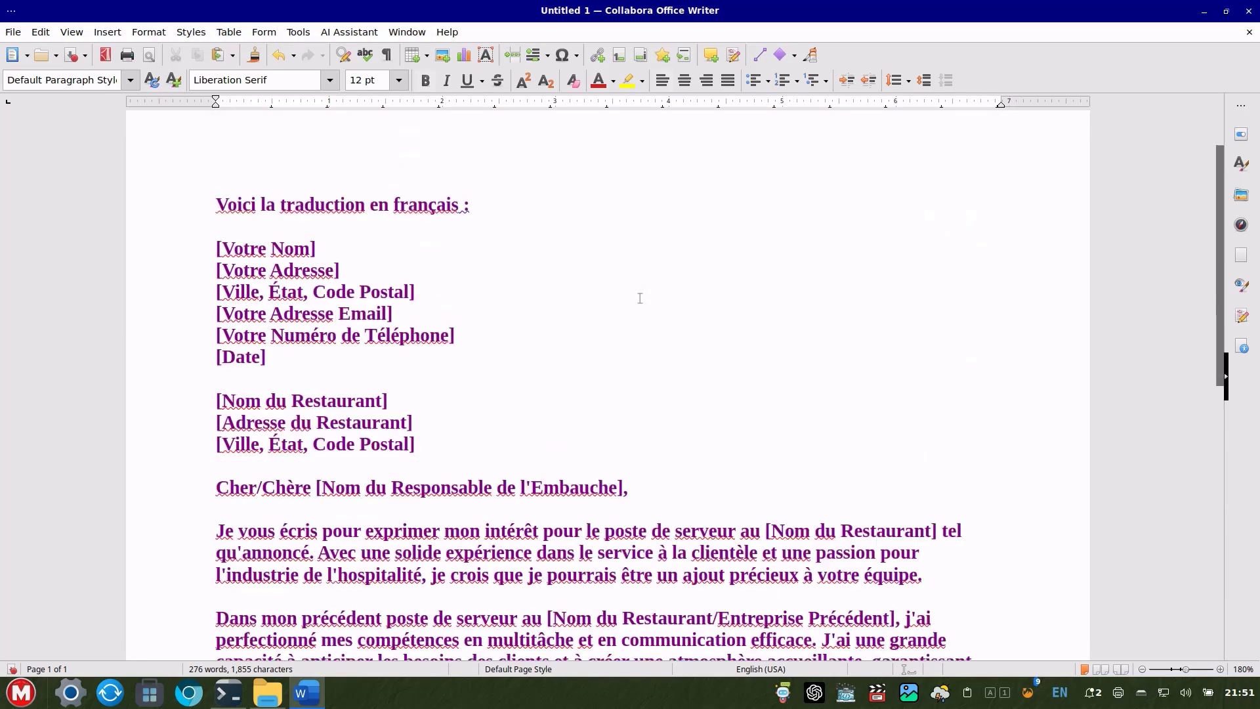
scroll(640, 298, "down", 1)
scroll(642, 293, "up", 3)
left_click_drag(243, 272, 227, 220)
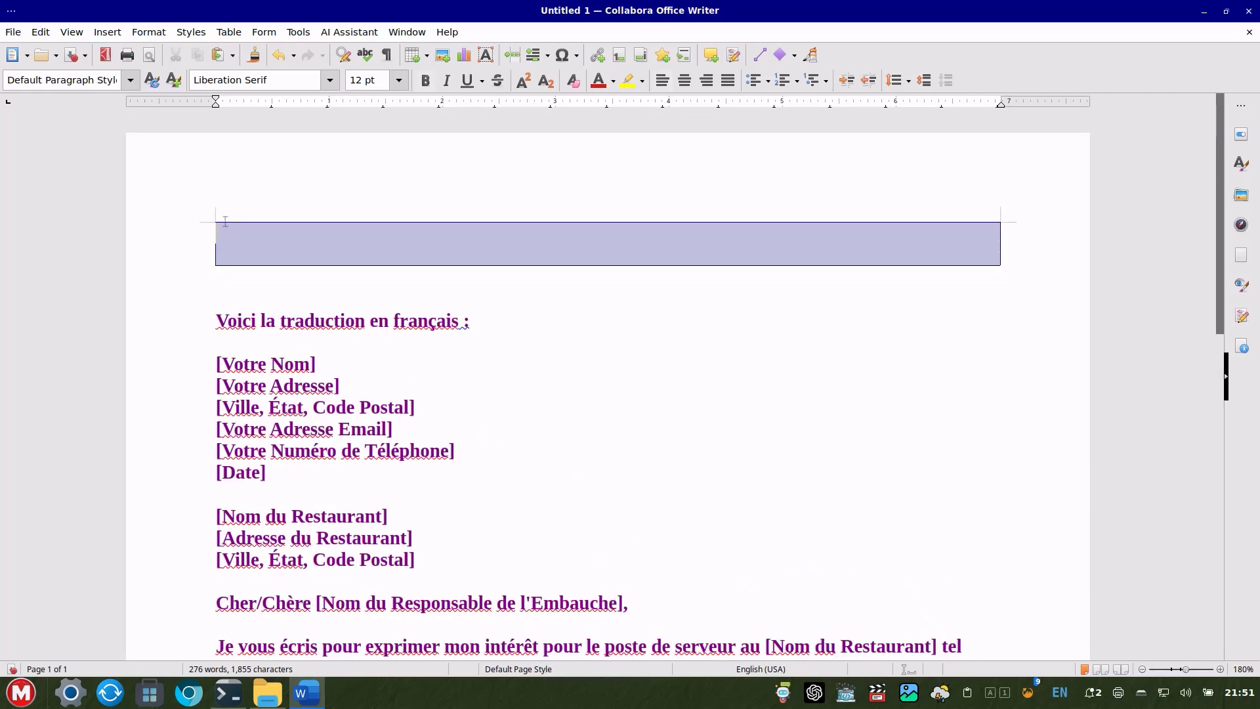
key("Delete")
key("Delete")
key("Delete")
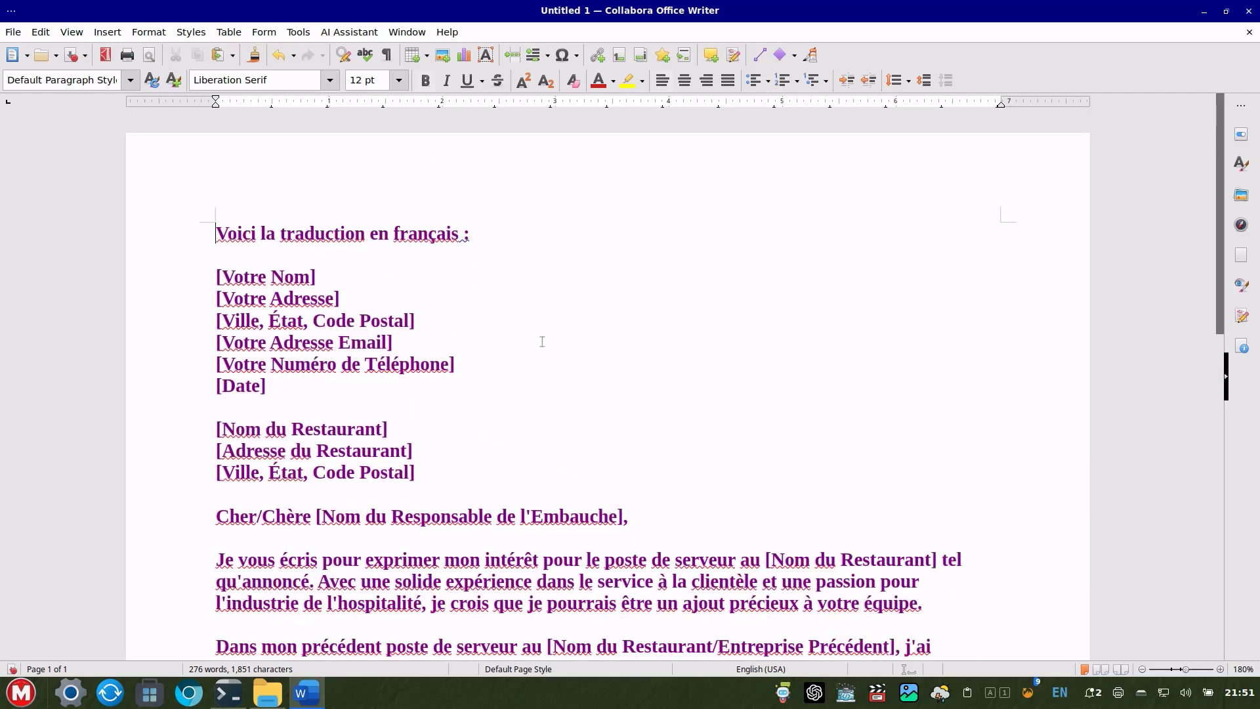
scroll(542, 342, "down", 10)
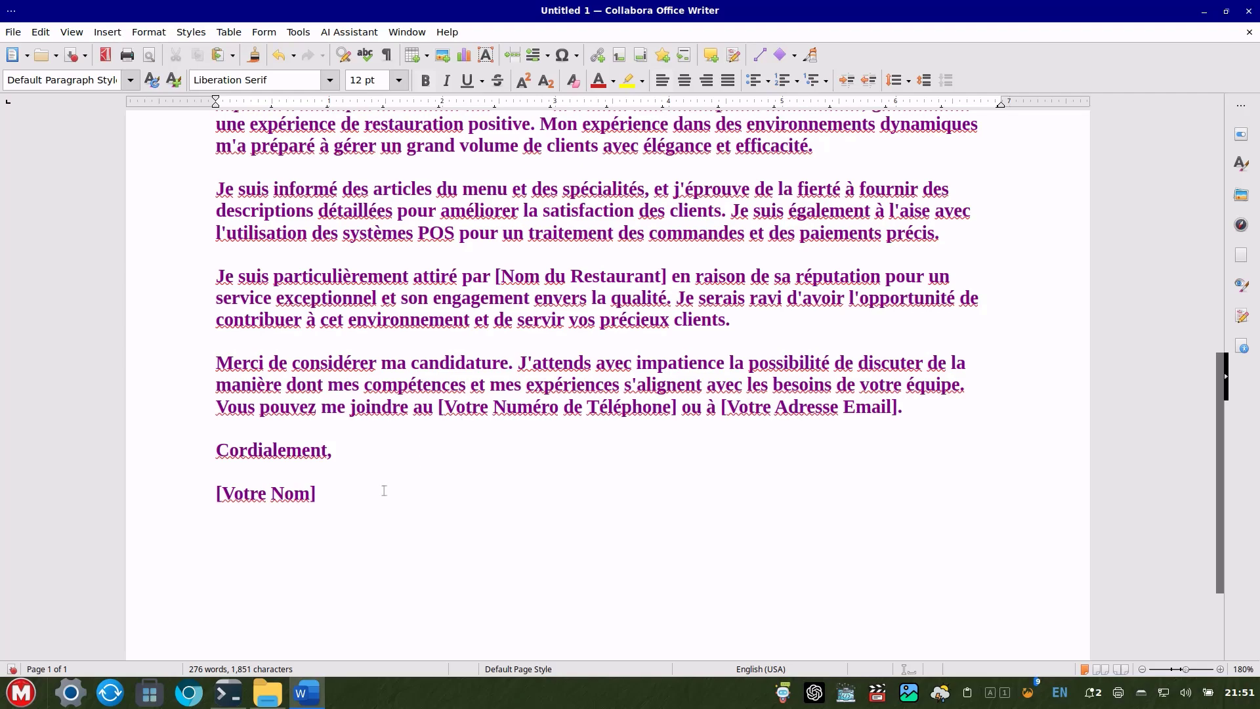
left_click_drag(384, 491, 283, 101)
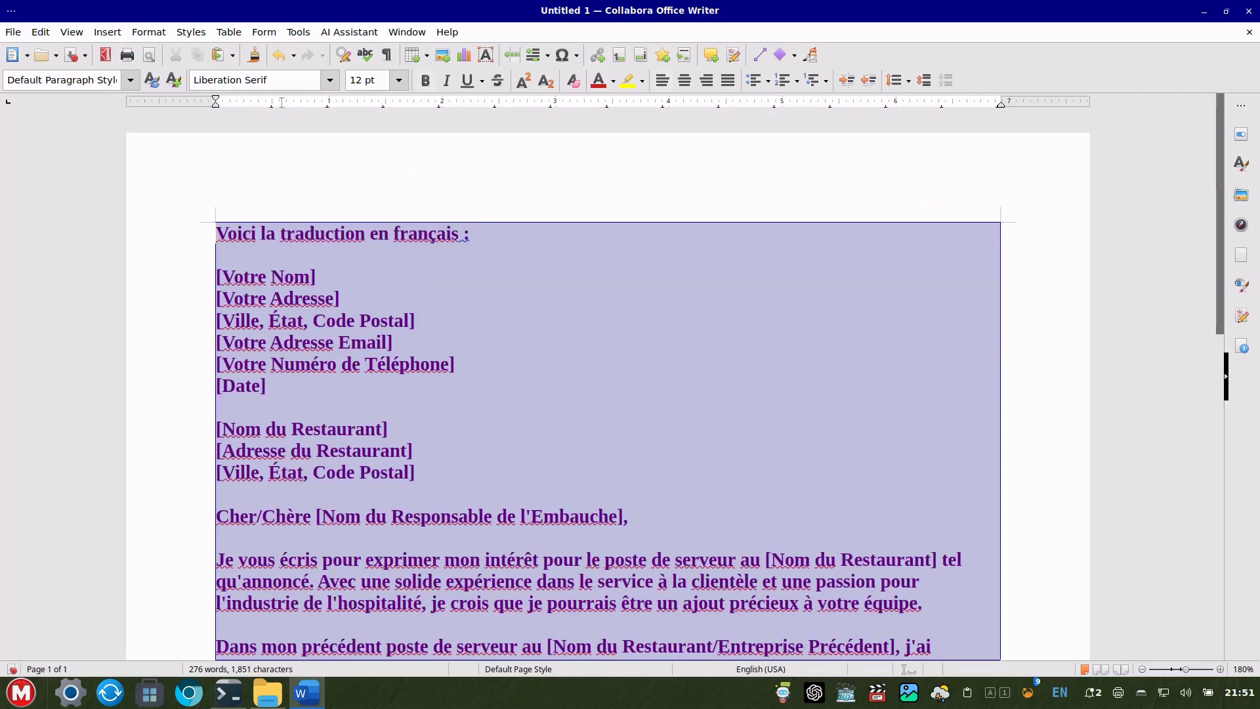
left_click(537, 278)
scroll(538, 281, "down", 2)
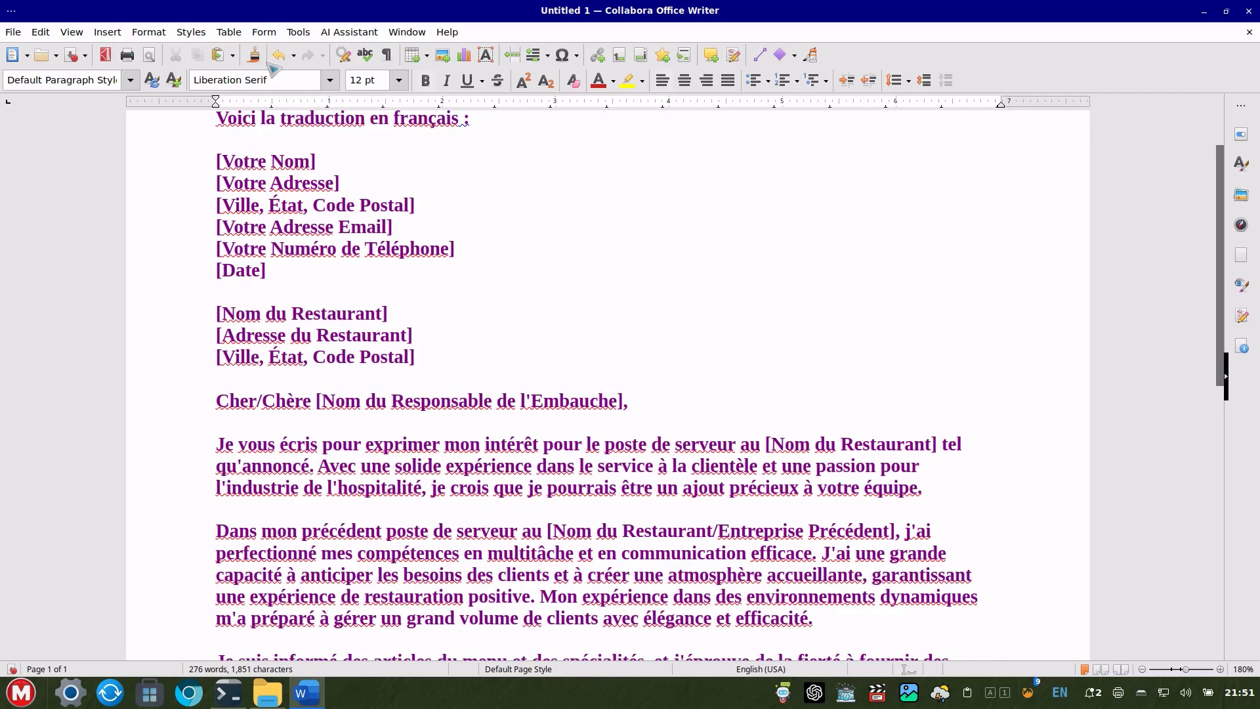
left_click(350, 32)
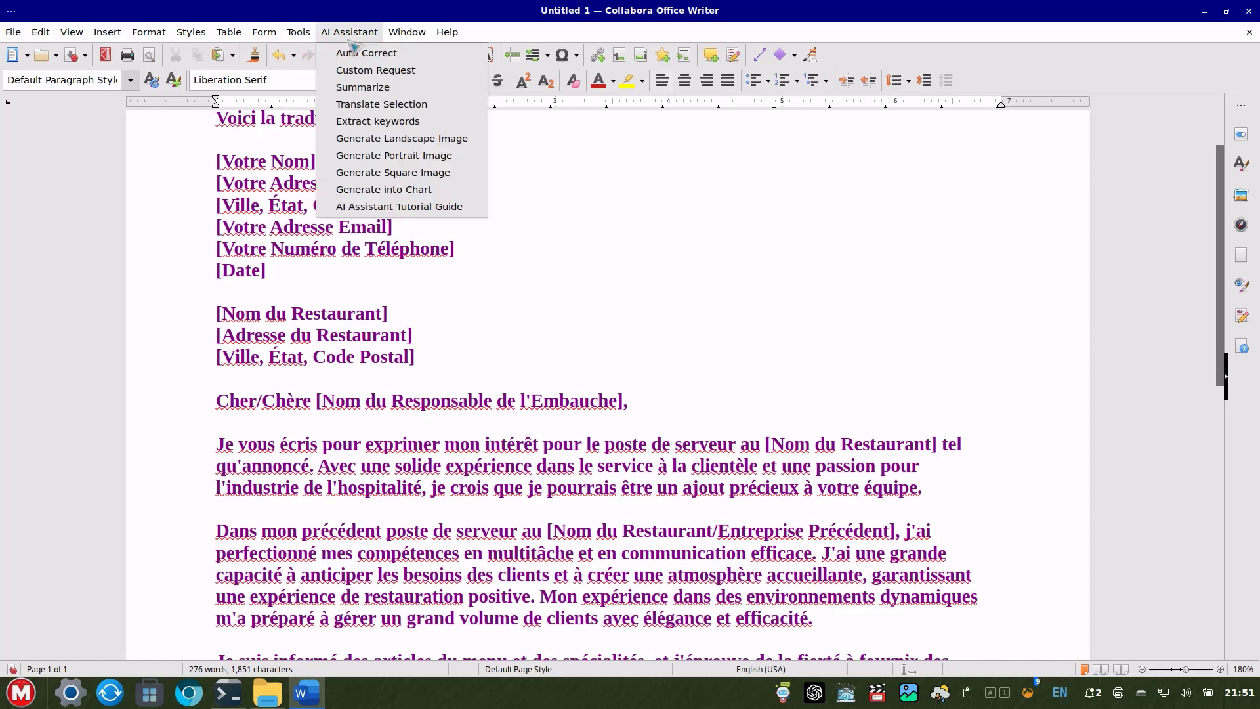
left_click(371, 101)
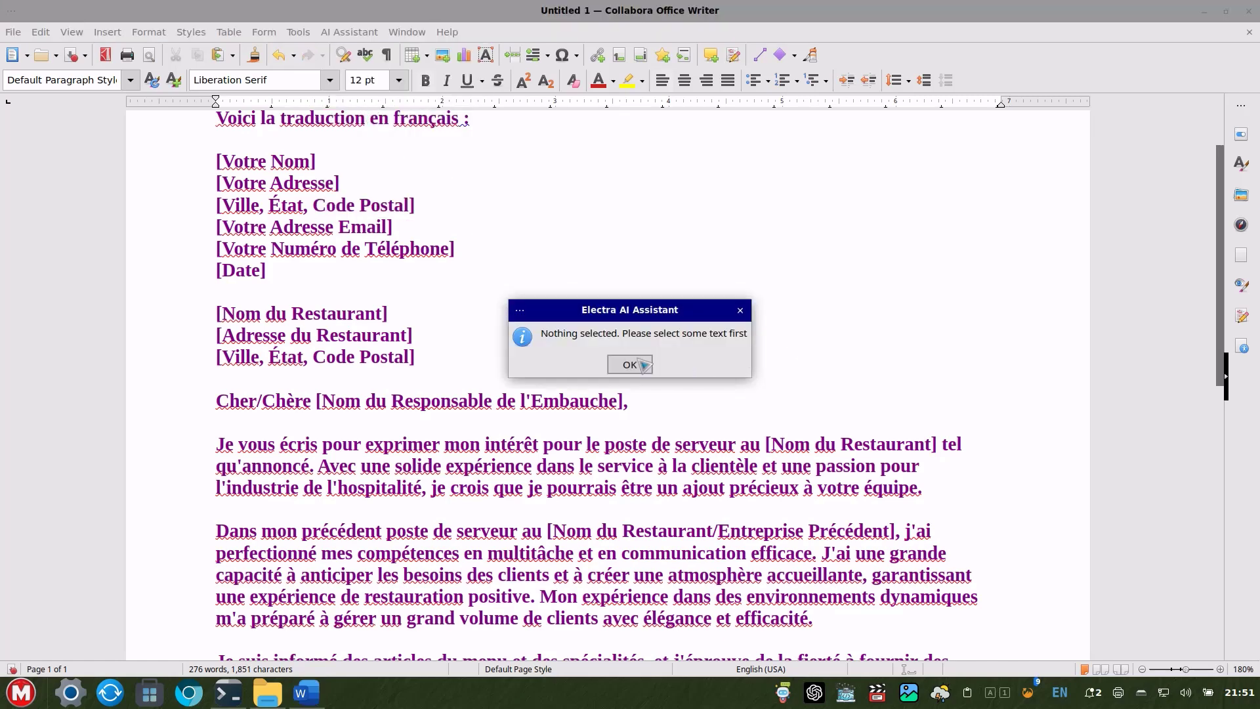
left_click(630, 365)
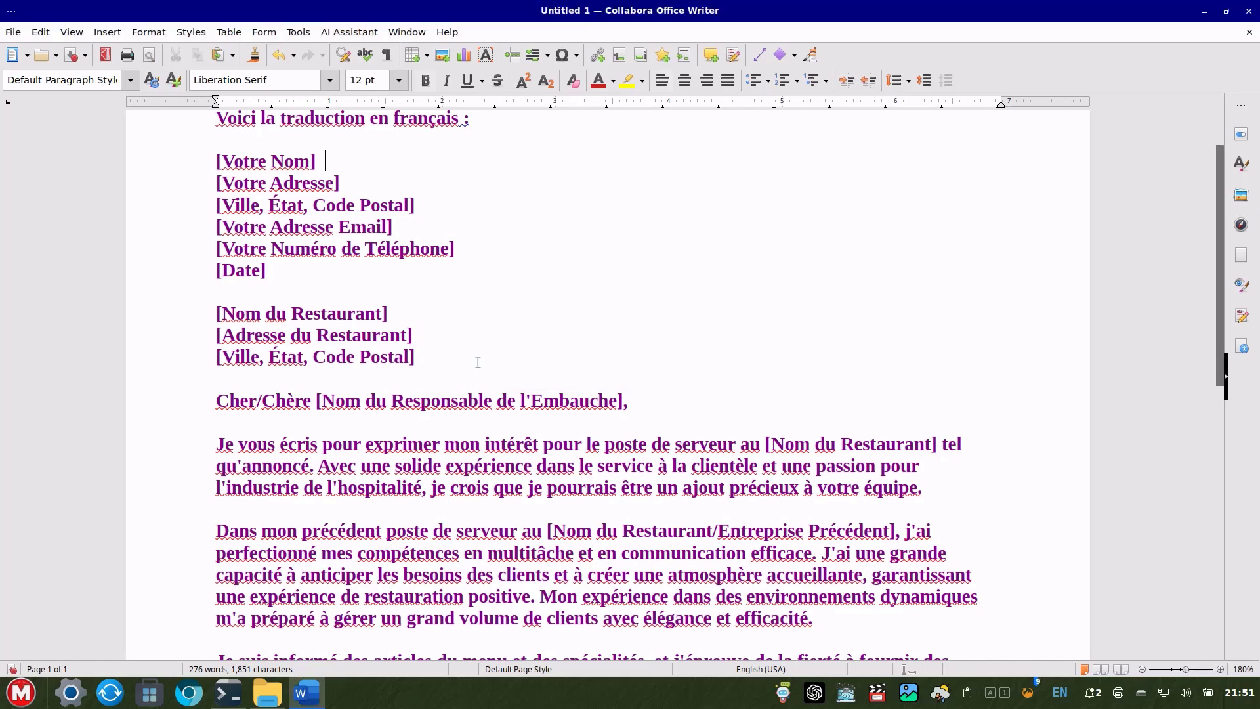
left_click_drag(457, 357, 184, 361)
left_click(350, 32)
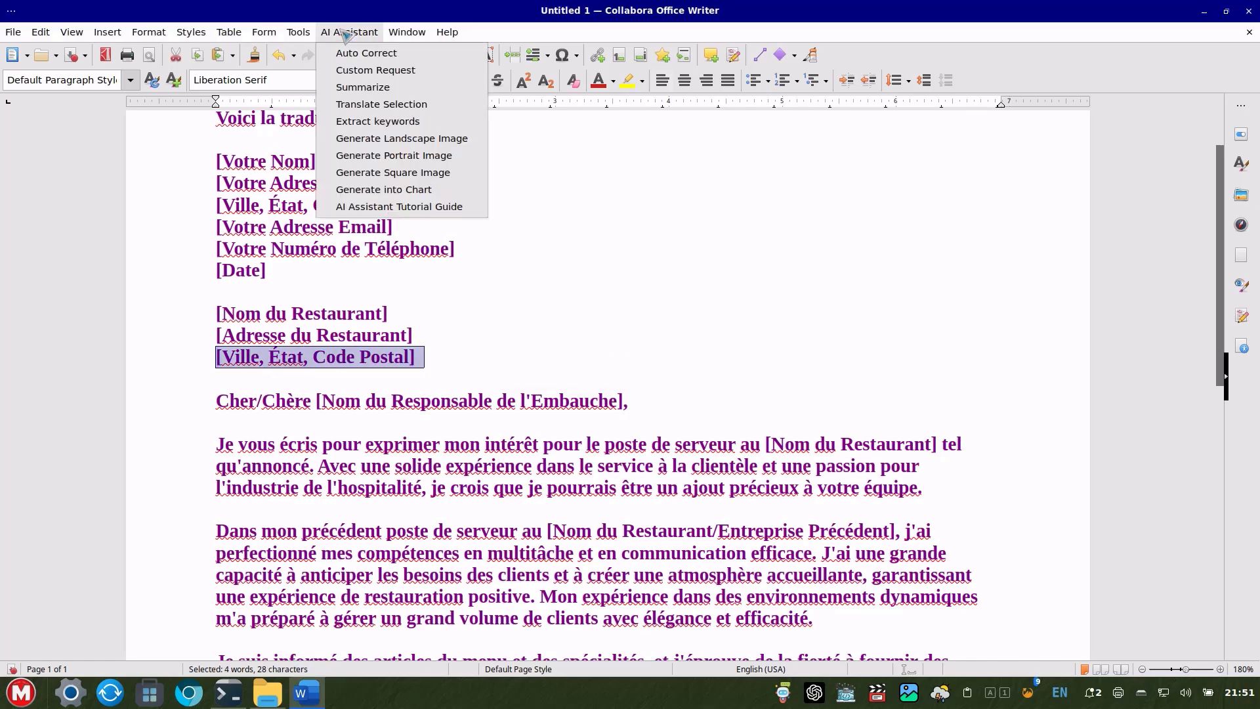
left_click(371, 104)
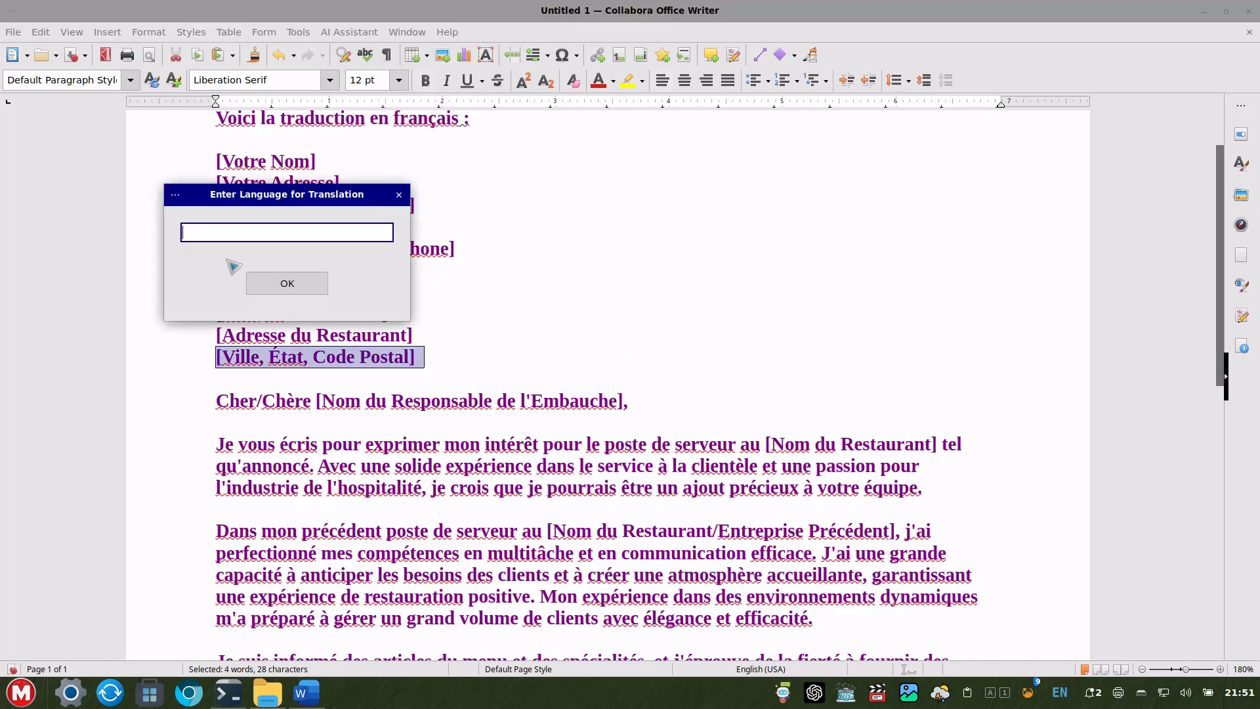
left_click(399, 195)
left_click(650, 368)
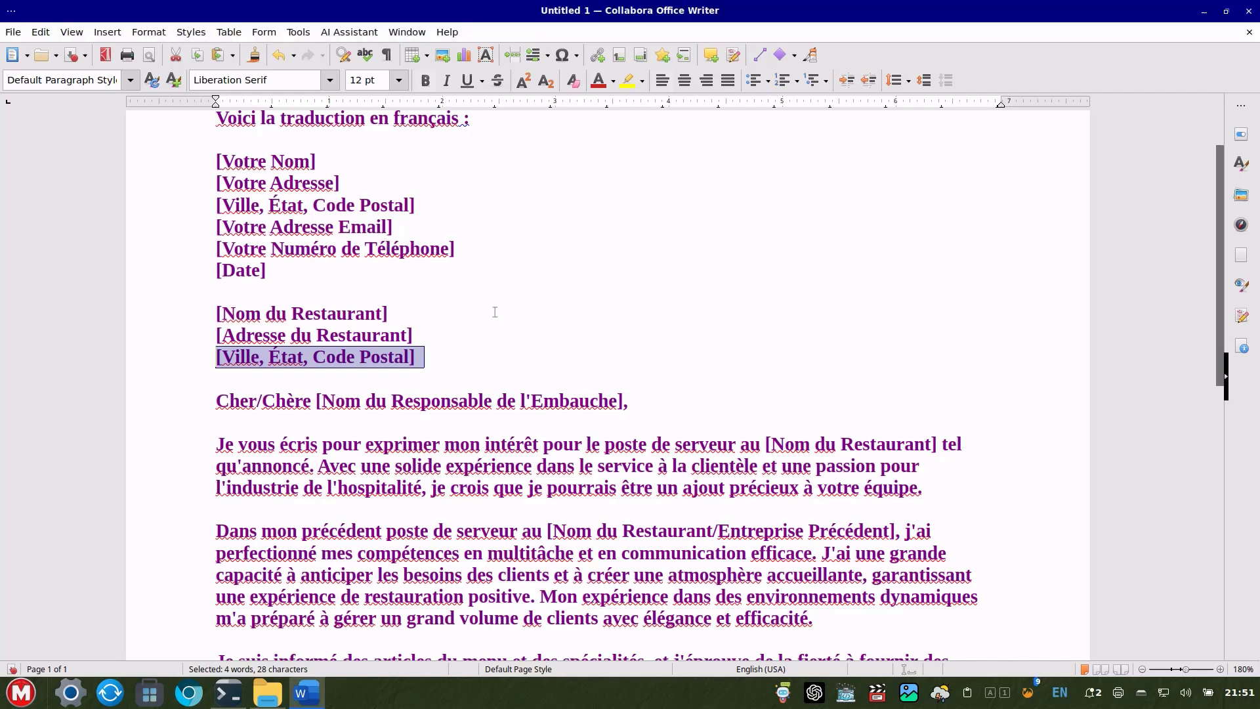
scroll(516, 335, "down", 10)
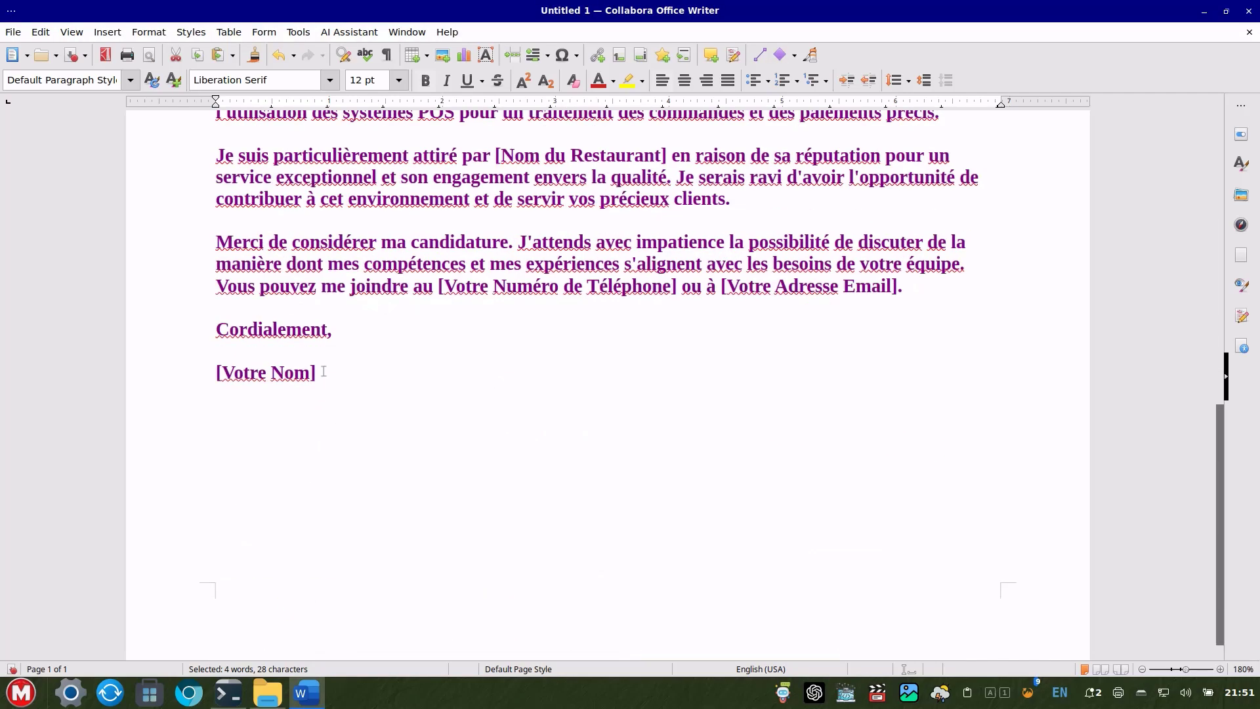
left_click_drag(324, 371, 248, 33)
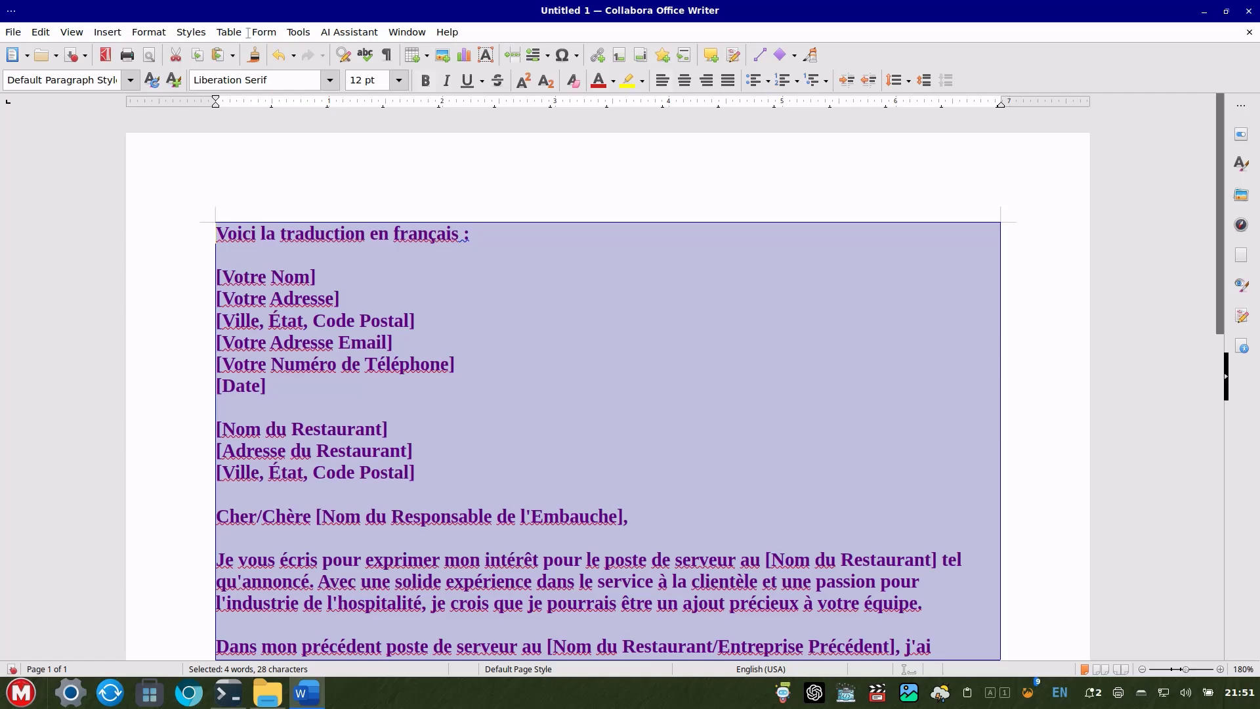
left_click(535, 276)
Undo the blank line deletions and the French translation to restore the English letter.
key("ctrl+z")
key("ctrl+z")
key("ctrl+z")
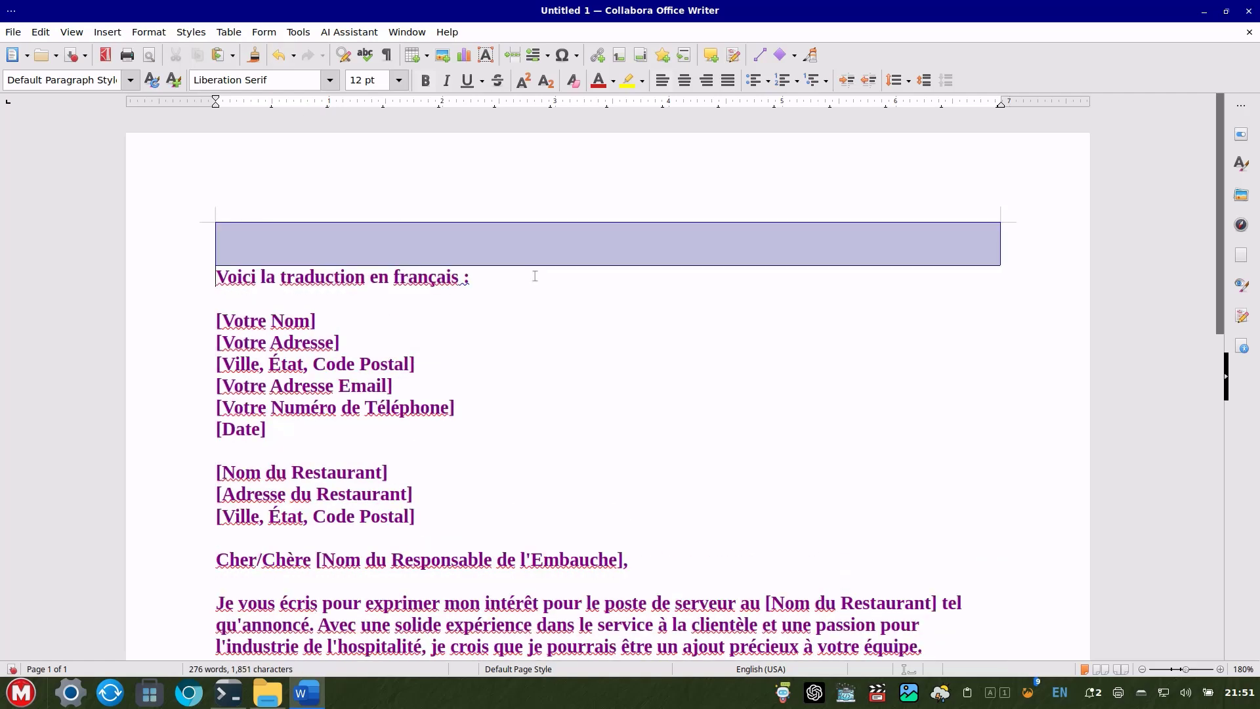
key("ctrl+z")
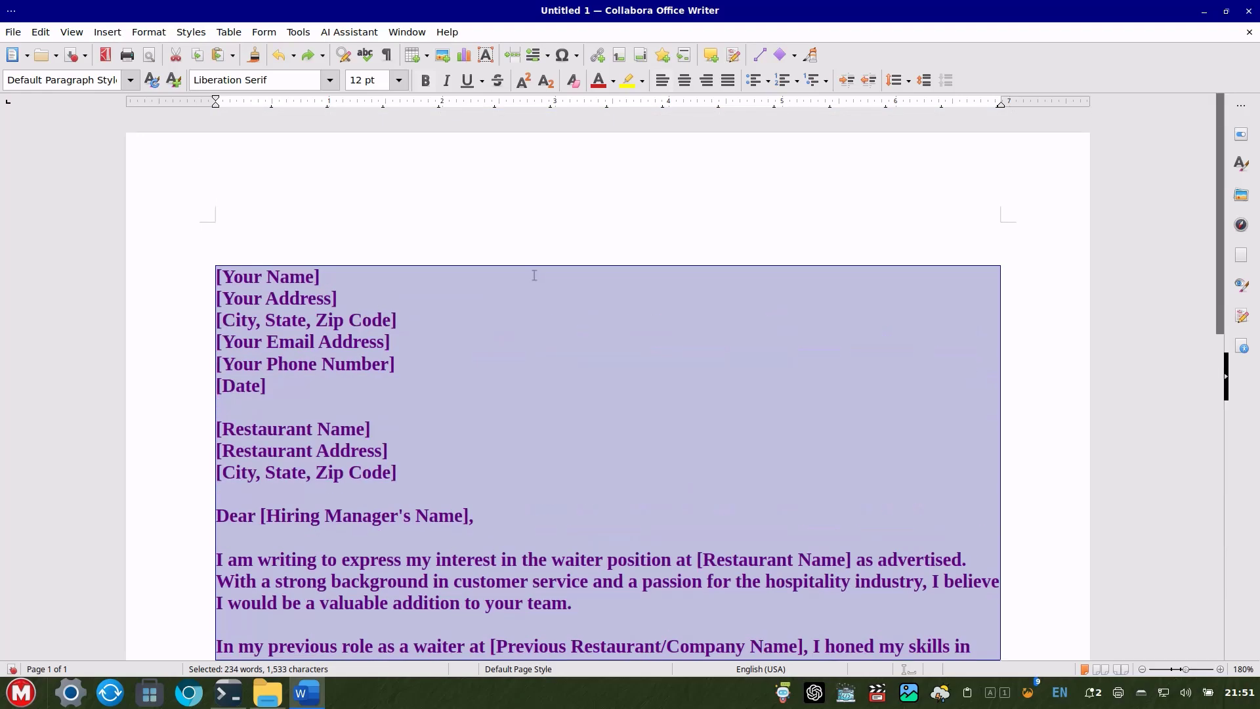
Delete the empty lines above the sender's name placeholder at the start of the English letter.
left_click(369, 230)
key("Delete")
key("Delete")
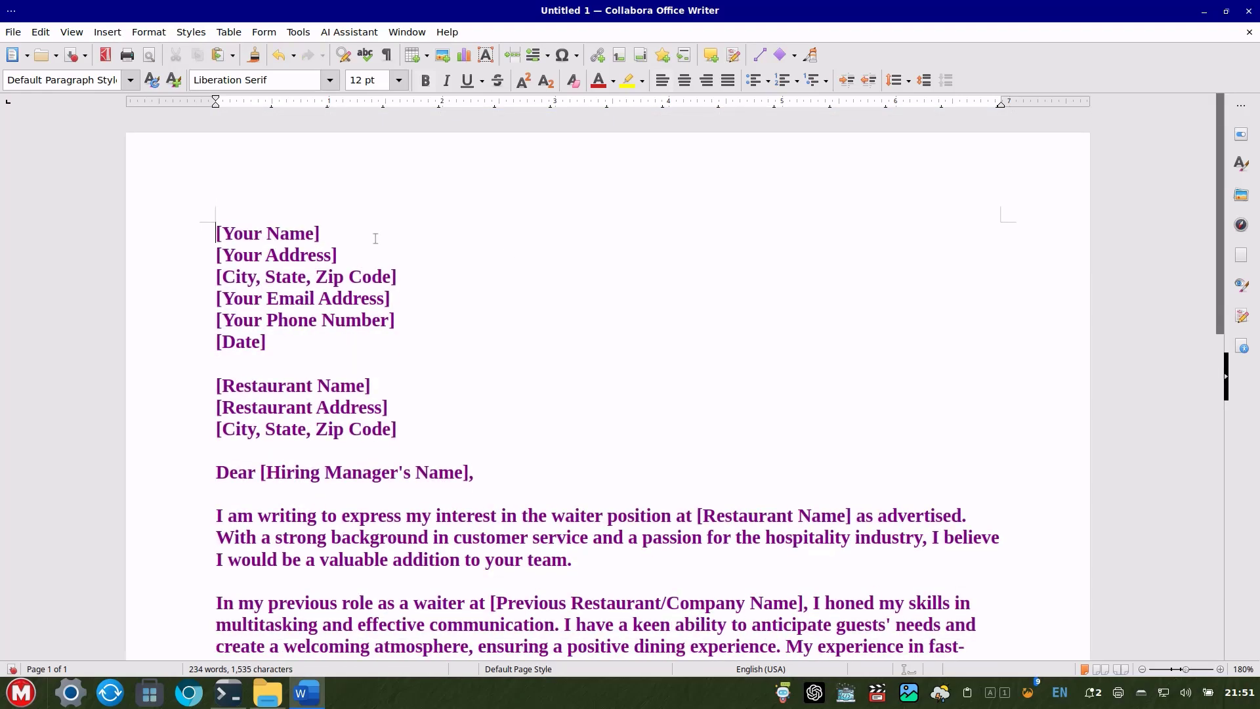
Change the font color of the entire letter to black and clear the selection.
scroll(479, 361, "down", 7)
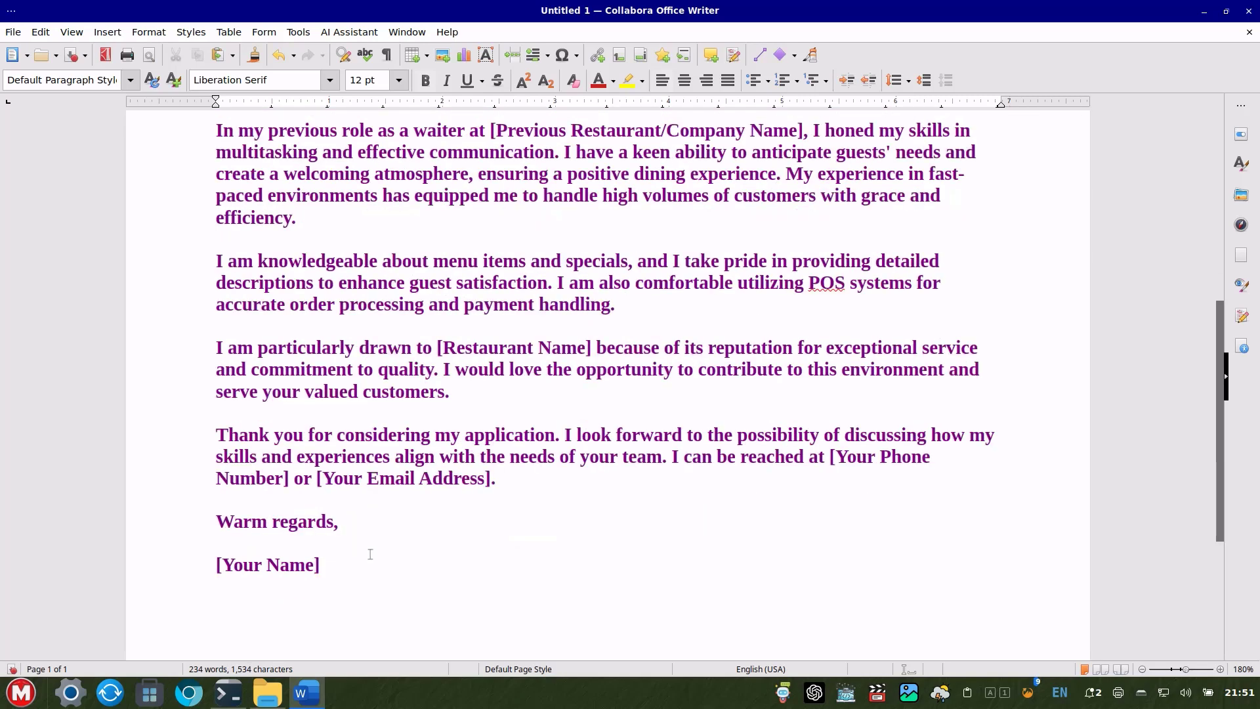
key("ctrl+a")
scroll(331, 519, "up", 7)
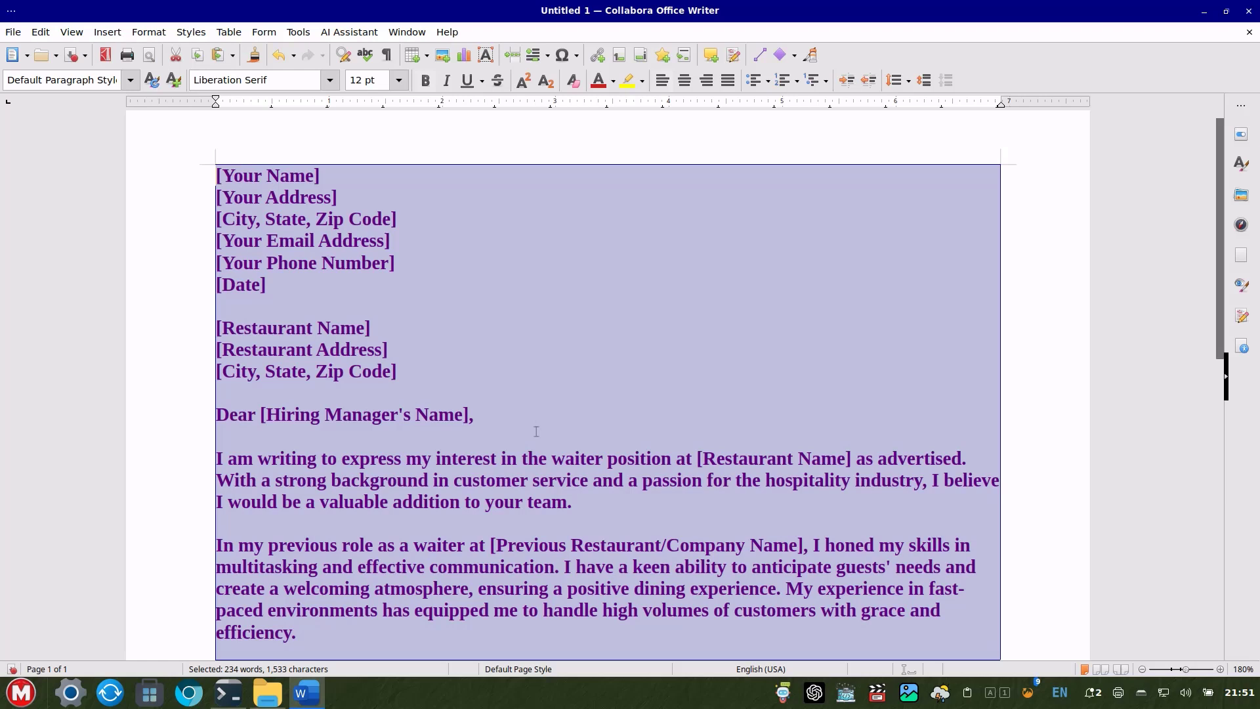
left_click(613, 81)
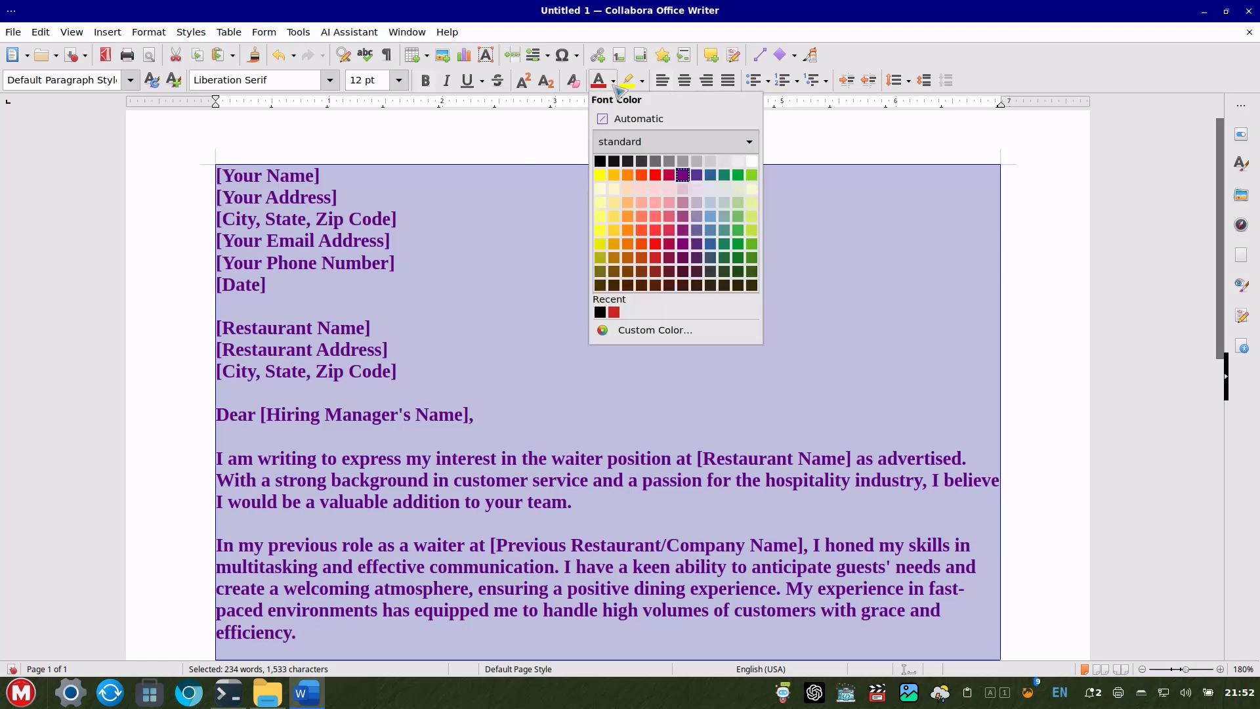
left_click(602, 161)
left_click(497, 204)
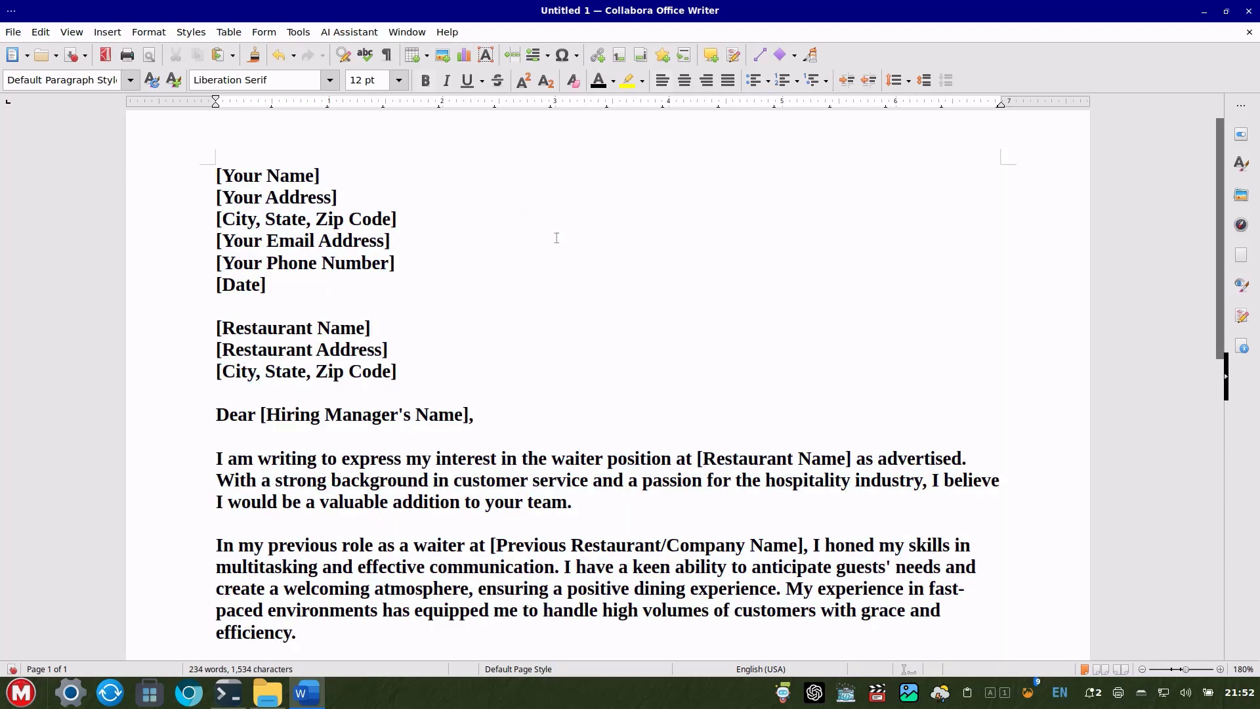
Insert the line "Interior of an American Restaurant" and a blank line above the sender's name placeholder at the letter's start.
scroll(554, 236, "down", 5)
scroll(560, 248, "down", 2)
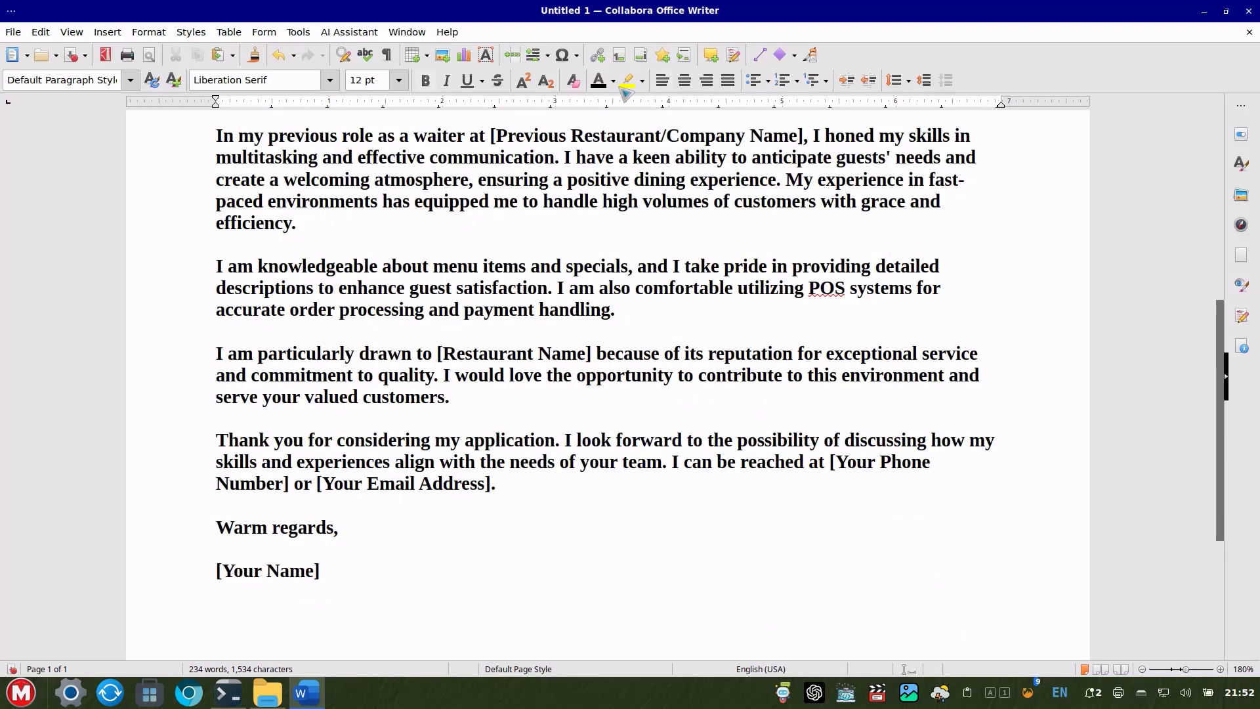
scroll(552, 234, "up", 8)
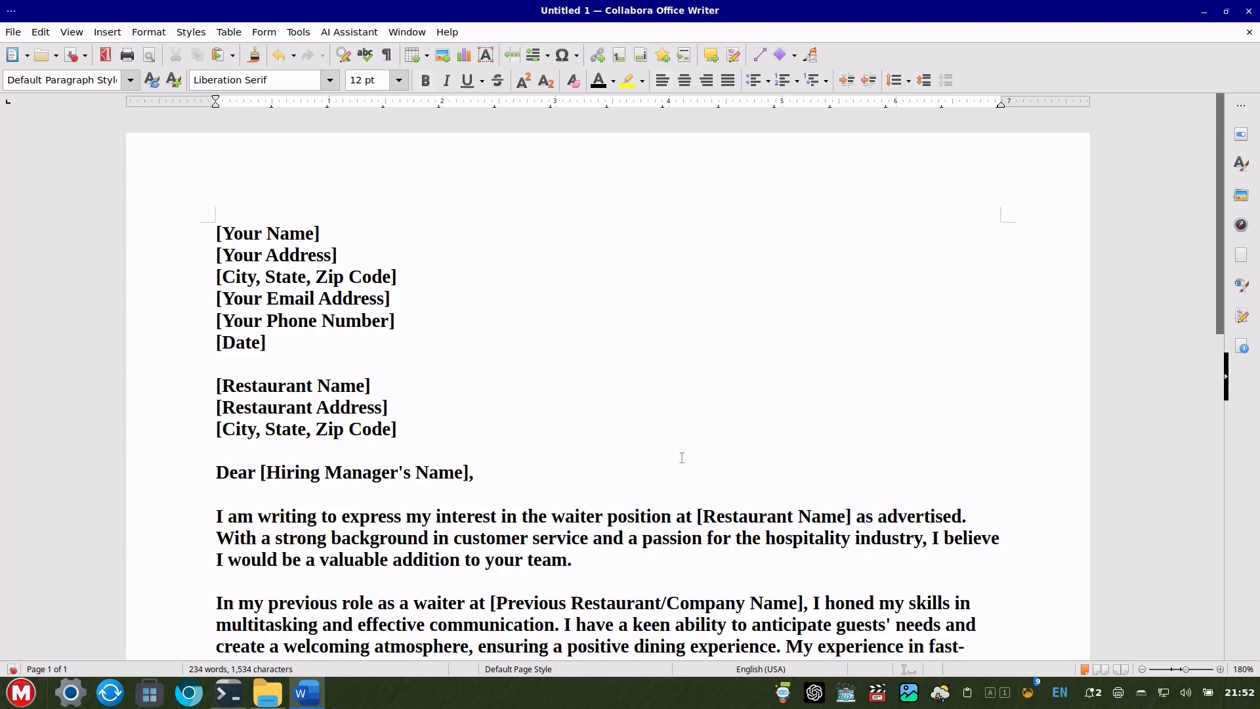
left_click(347, 34)
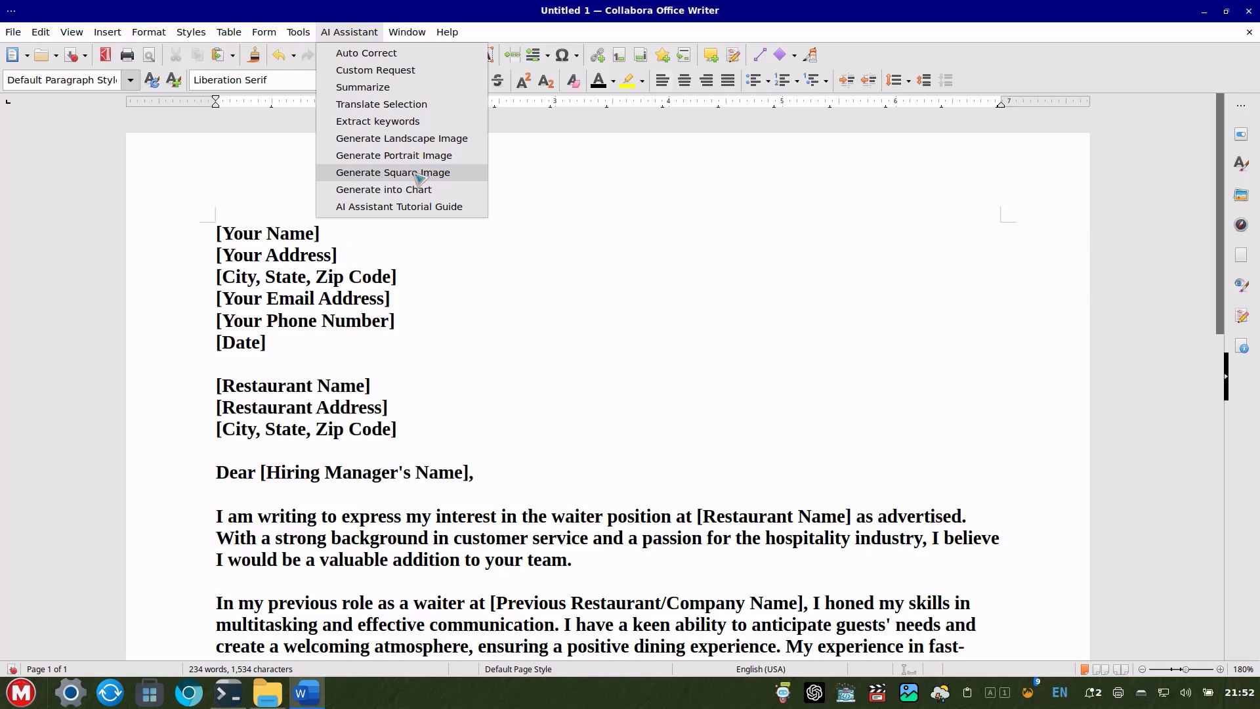
left_click(399, 243)
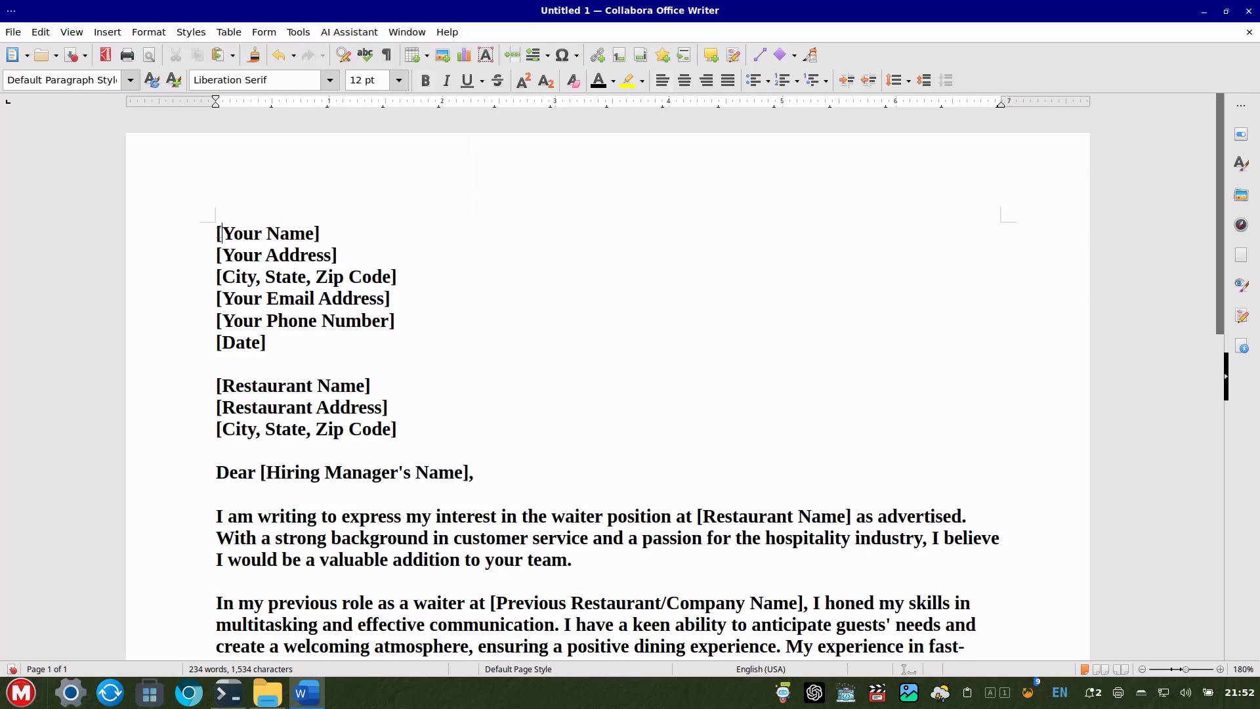
key("Return")
key("Return")
left_click(227, 233)
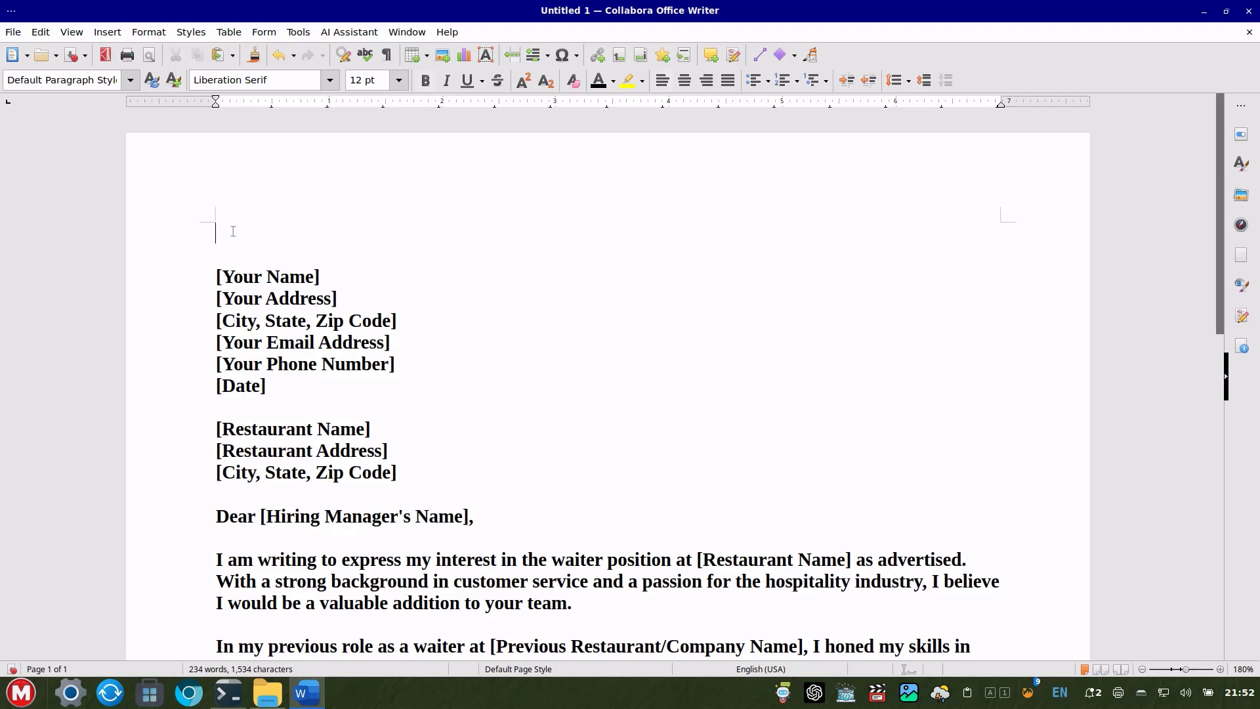
type("Interior of an")
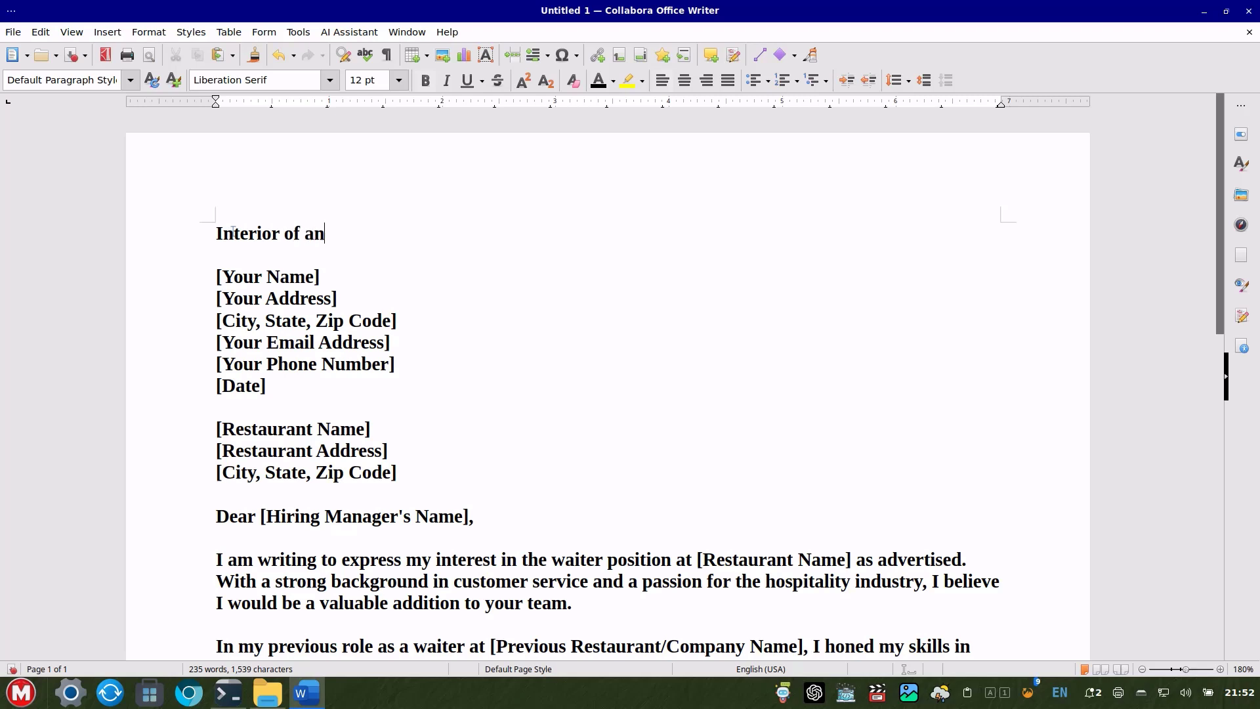
type(" American Restaurant")
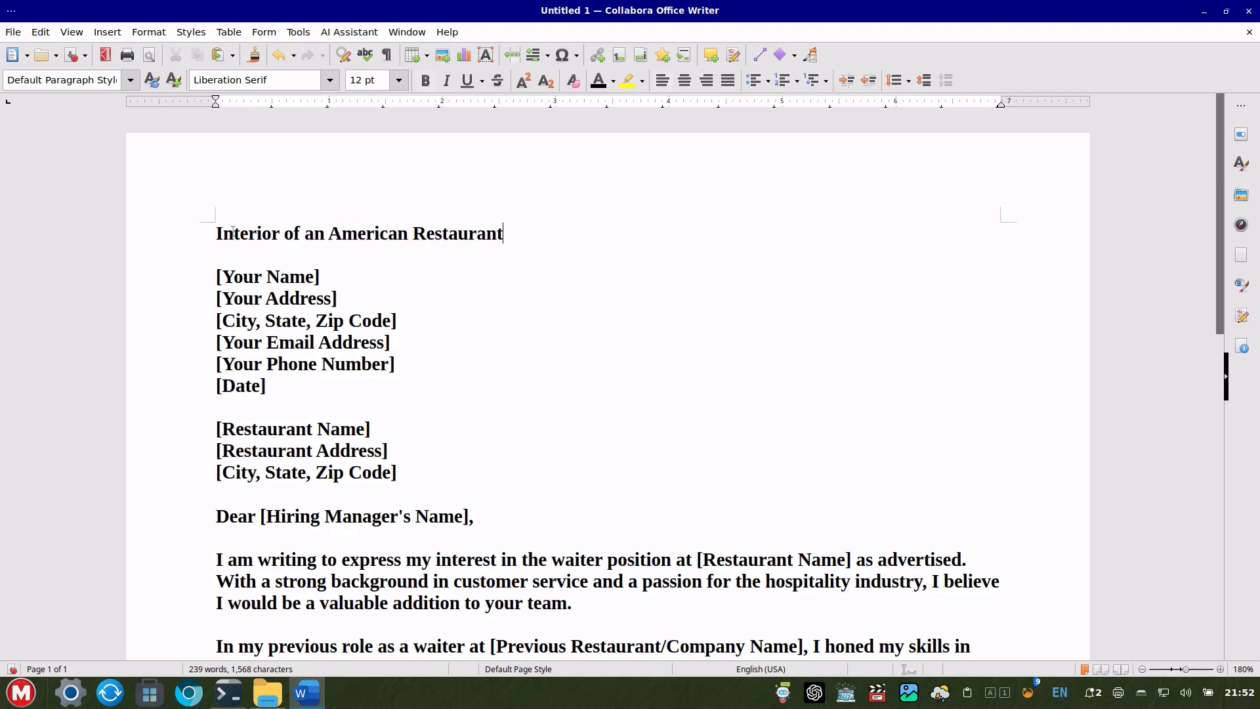
Generate a square image from the line "Interior of an American Restaurant" with the AI Assistant.
left_click_drag(503, 233, 216, 233)
left_click(363, 35)
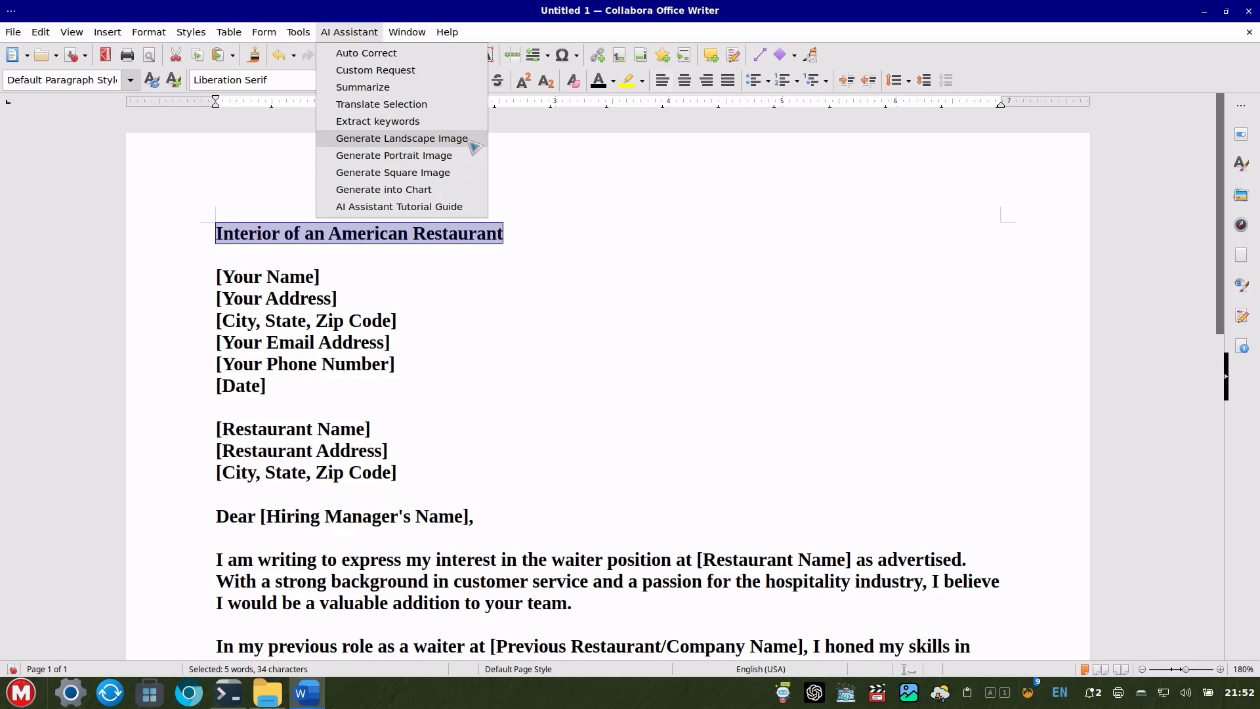
left_click(442, 169)
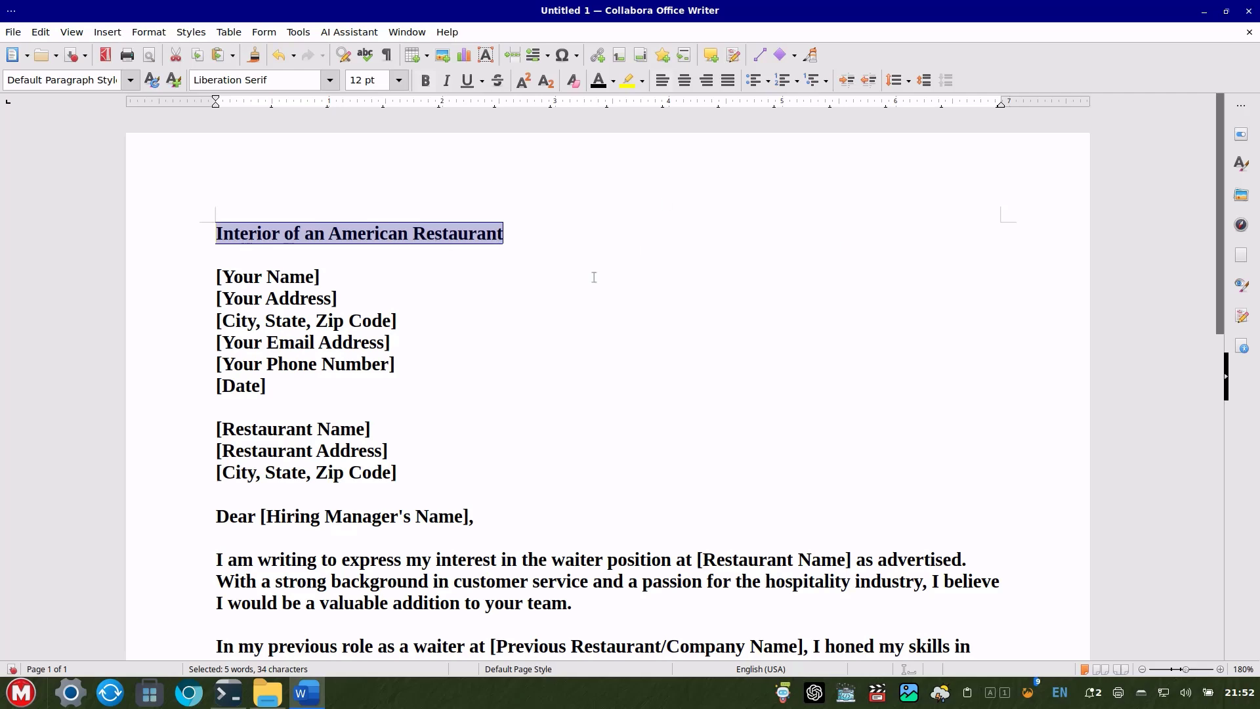
Place the generated restaurant image beside the address block against the right margin and shrink it to about 2.44 x 2.44.
left_click_drag(510, 364, 749, 285)
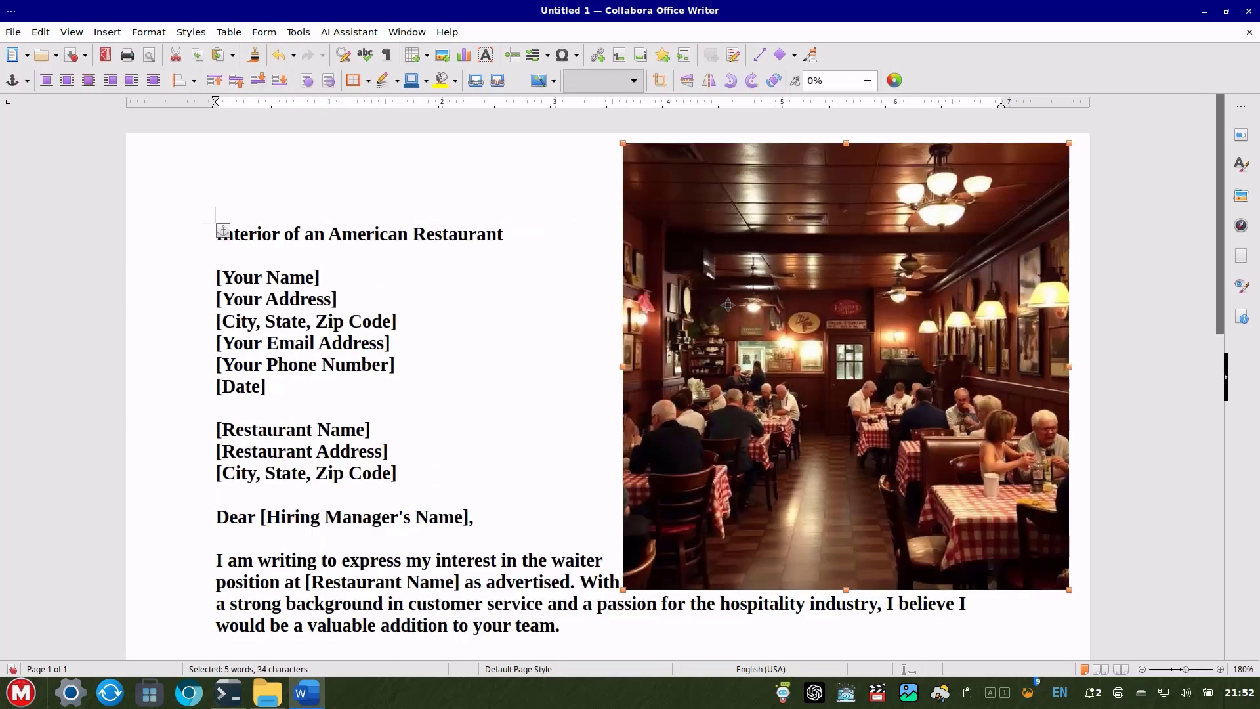
left_click_drag(624, 590, 714, 498)
left_click_drag(775, 326, 735, 366)
left_click_drag(672, 534, 728, 480)
left_click_drag(781, 412, 708, 436)
left_click_drag(708, 435, 754, 457)
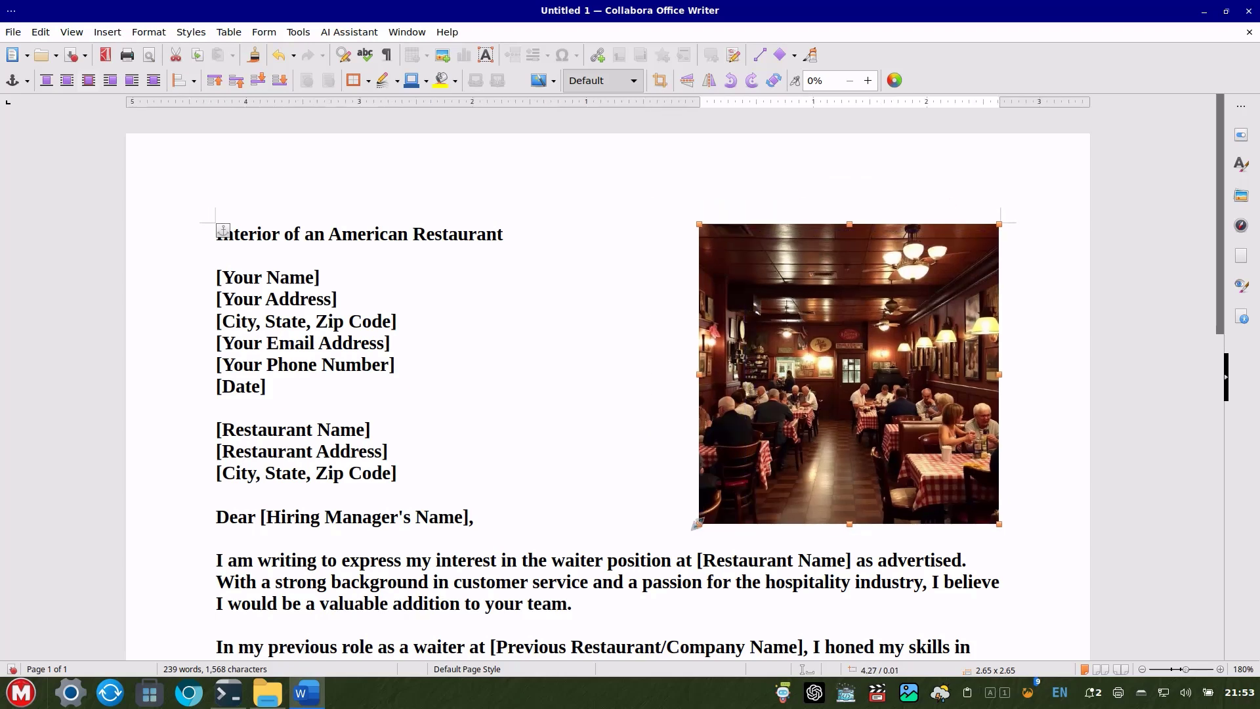
left_click_drag(701, 523, 723, 500)
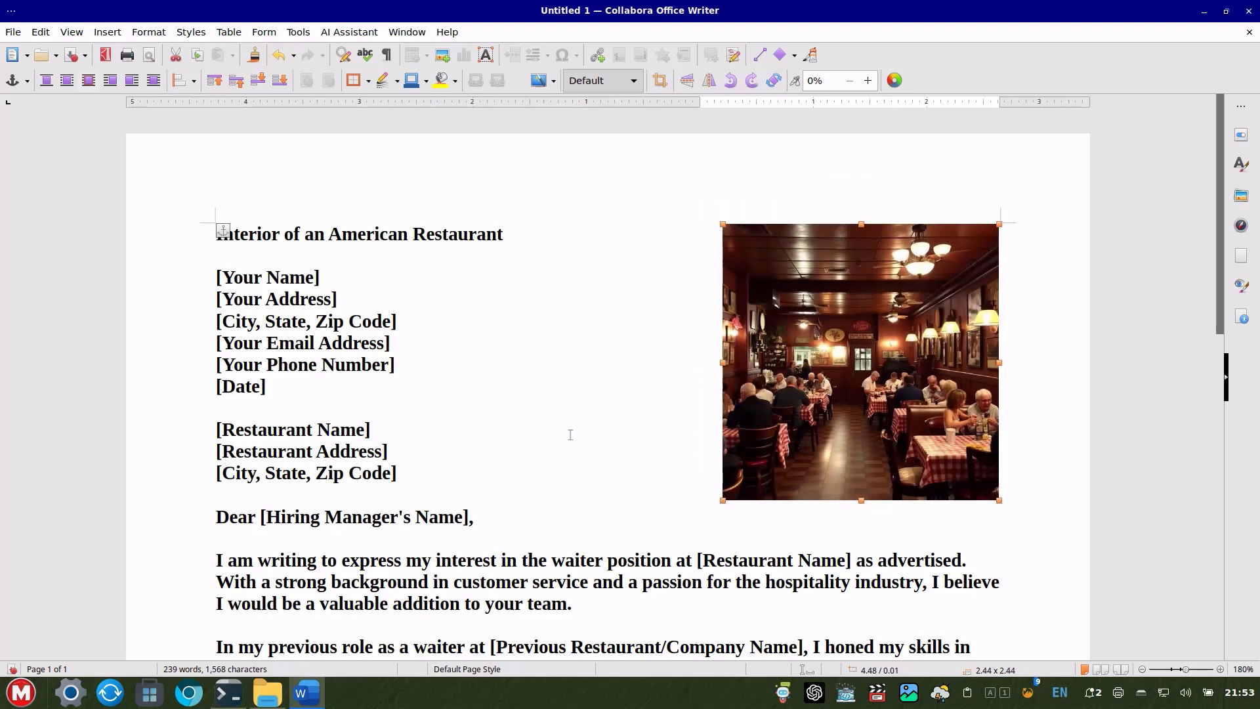
Delete the line "Interior of an American Restaurant" and the blank lines above the sender's name placeholder.
left_click(483, 241)
left_click_drag(483, 241, 167, 237)
key("Delete")
key("Delete")
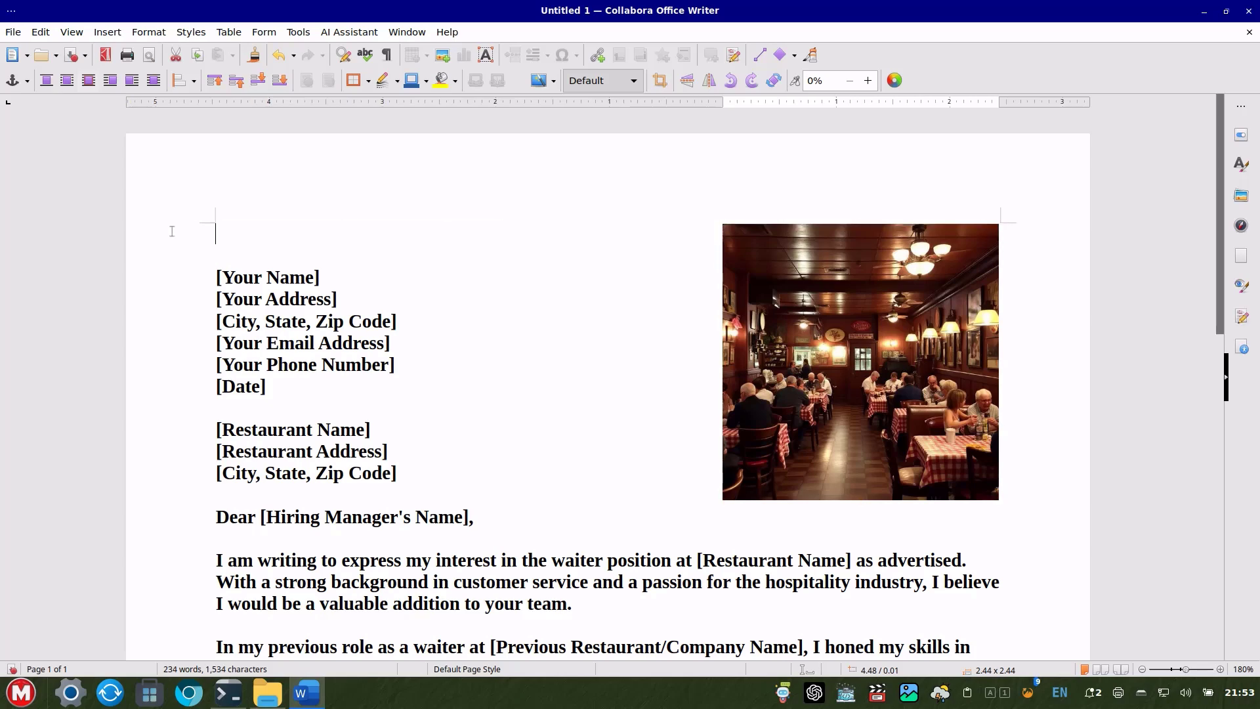
key("Delete")
scroll(516, 324, "down", 2)
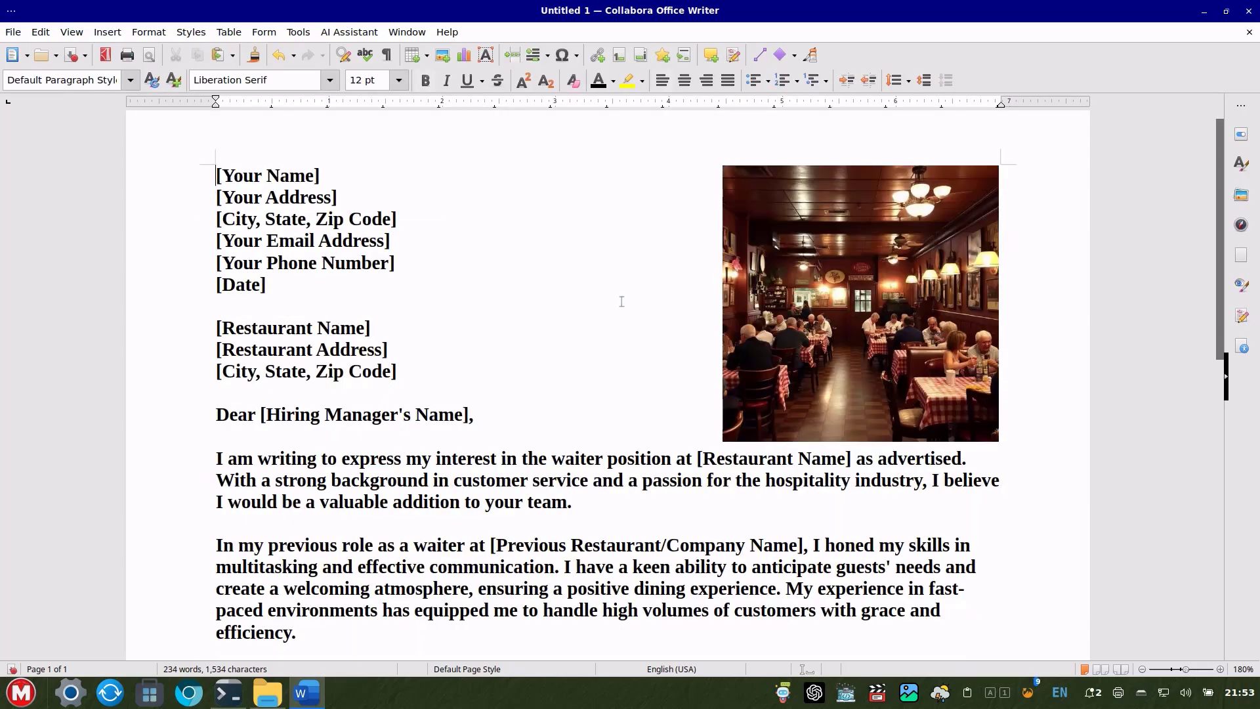
Shrink the restaurant image proportionally to about 2.25 x 2.25, keeping it against the right margin.
left_click(750, 412)
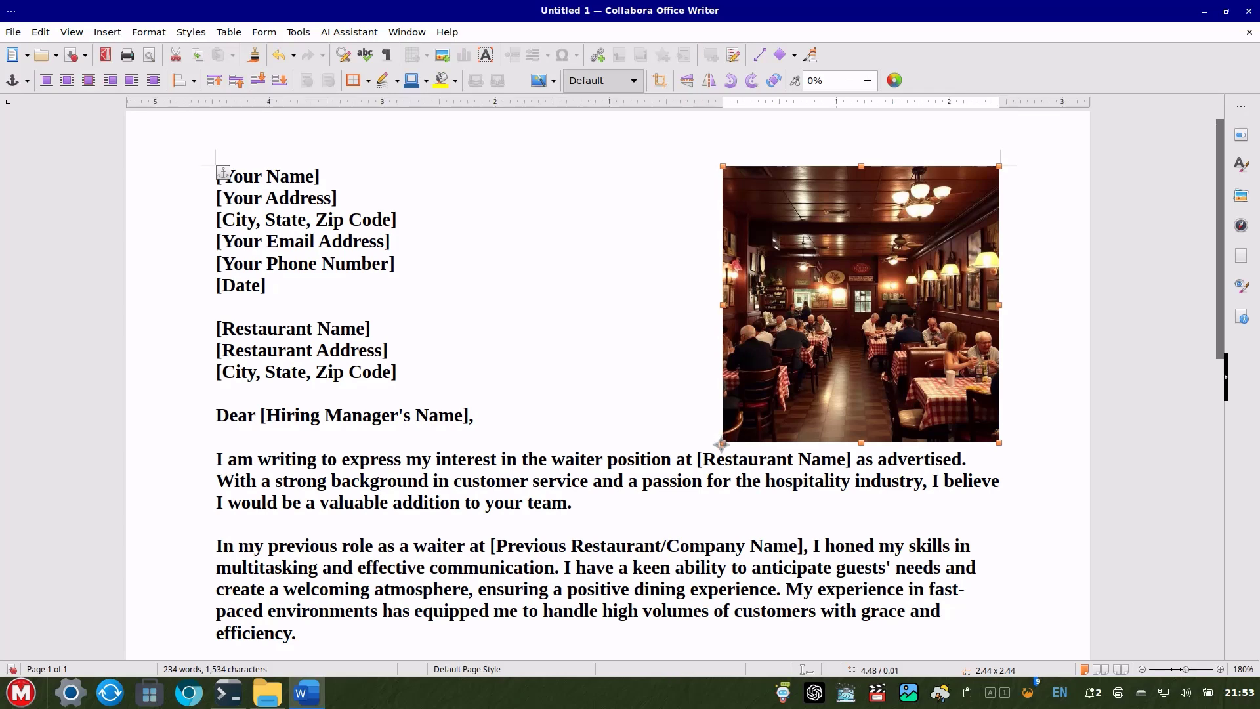
left_click(731, 448)
left_click(724, 437)
left_click_drag(720, 437, 744, 421)
left_click(583, 333)
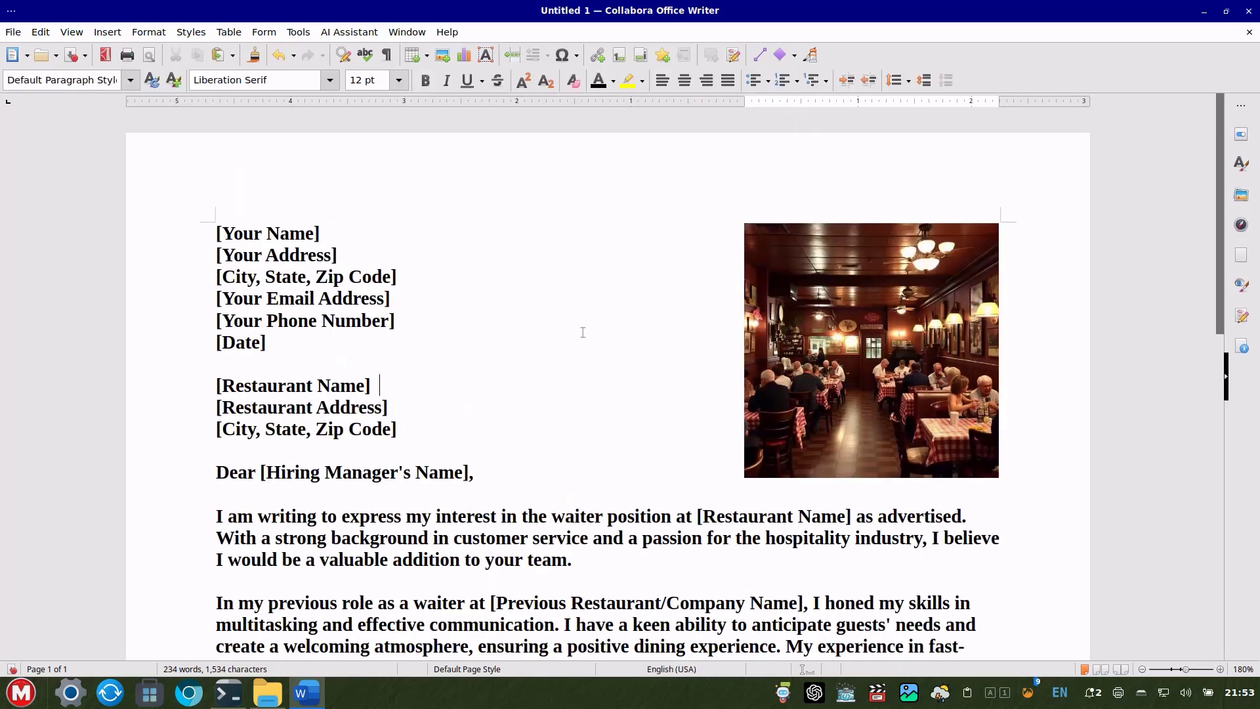
scroll(583, 333, "down", 5)
scroll(583, 333, "up", 2)
scroll(583, 333, "up", 3)
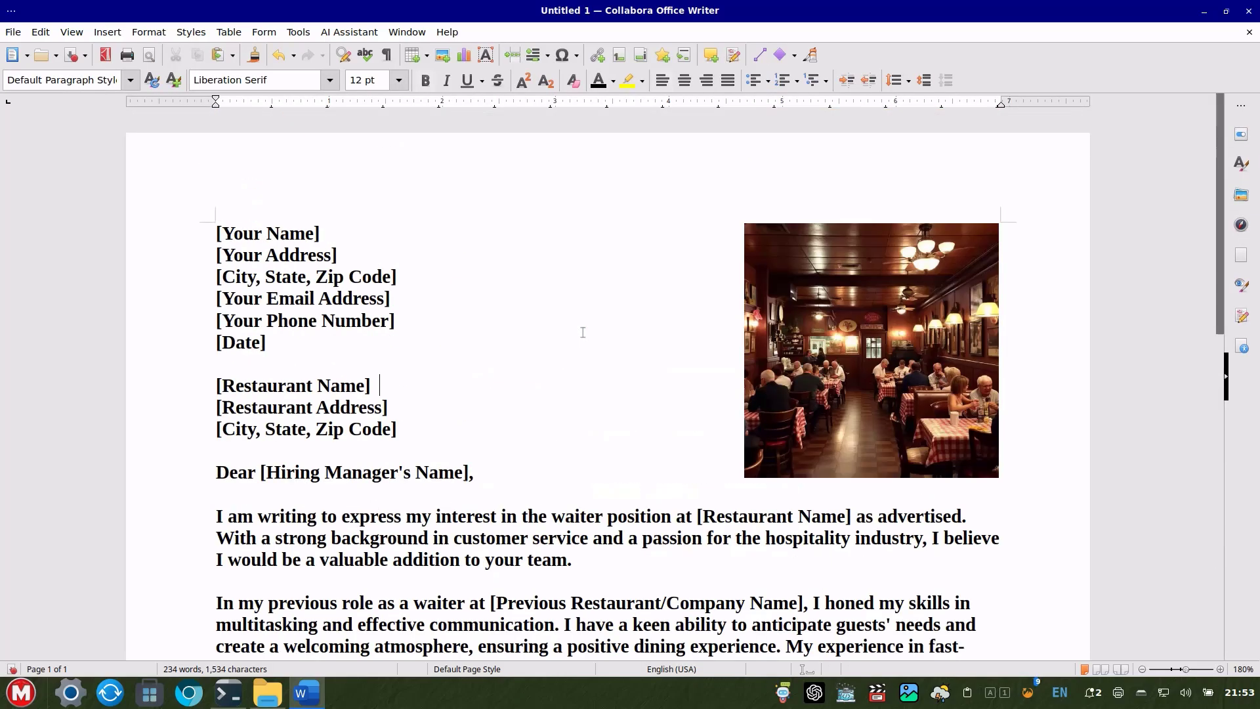
scroll(583, 333, "down", 2)
scroll(583, 332, "up", 2)
scroll(583, 332, "down", 8)
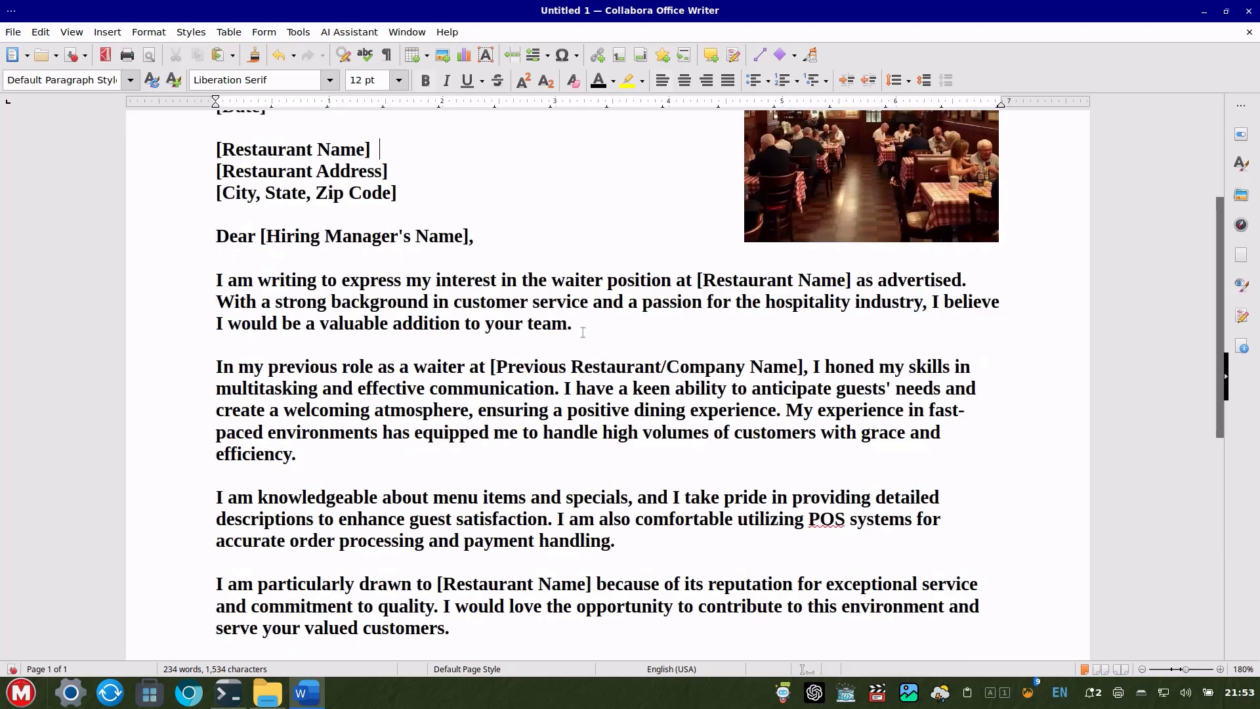
scroll(583, 333, "up", 8)
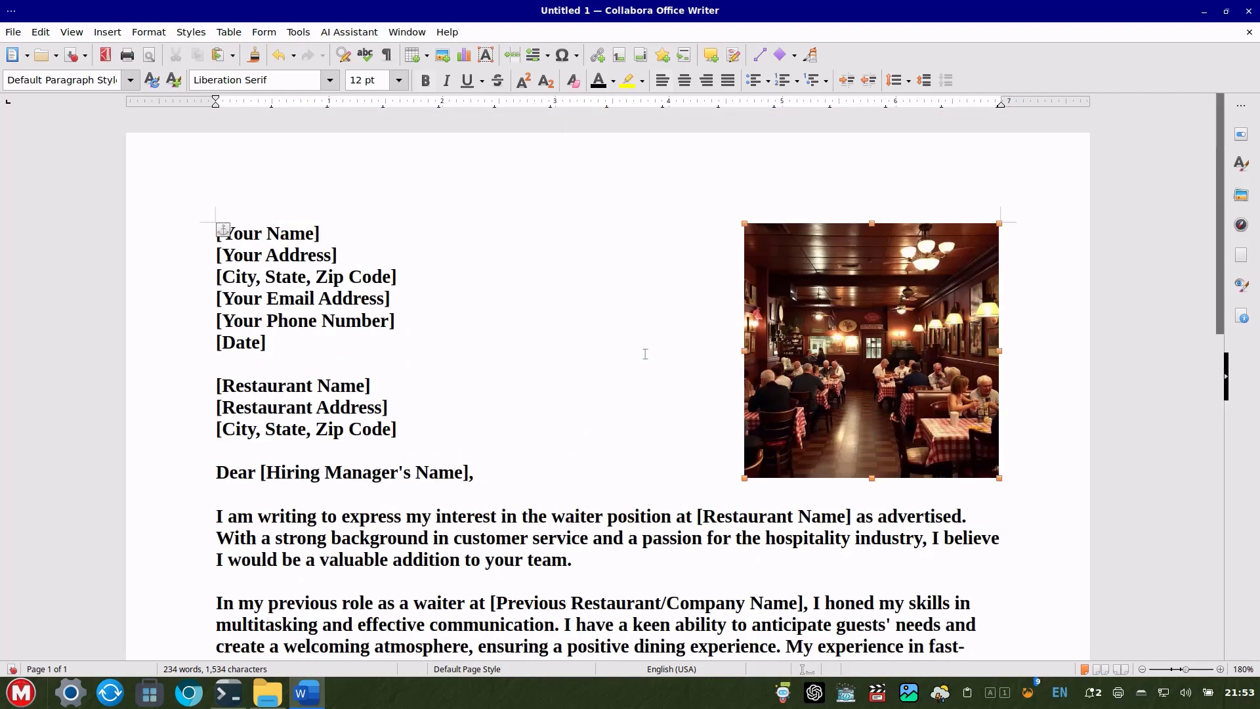
Reposition the restaurant image beside the address block at about 4.64 / 0.05, slightly inside the right margin, and deselect it.
key("Up")
left_click_drag(868, 324, 626, 324)
left_click_drag(625, 325, 810, 322)
left_click(591, 317)
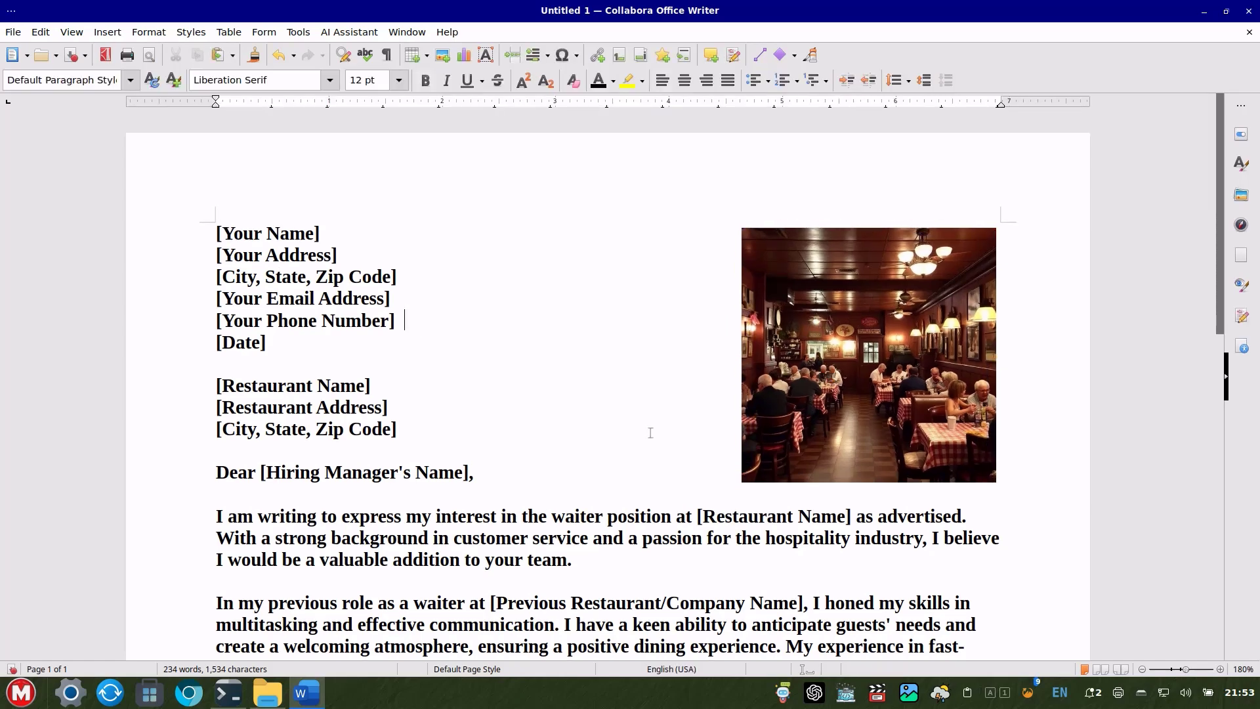
left_click(763, 386)
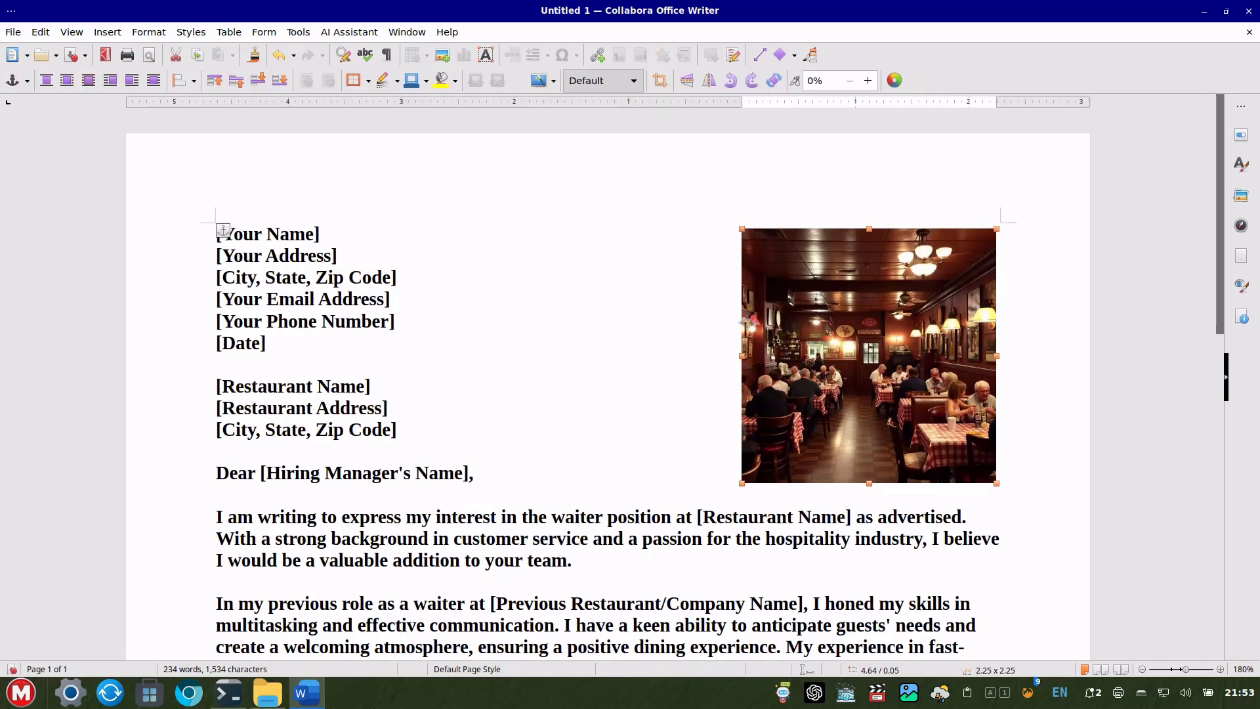
scroll(652, 348, "down", 6)
scroll(633, 338, "up", 6)
key("Escape")
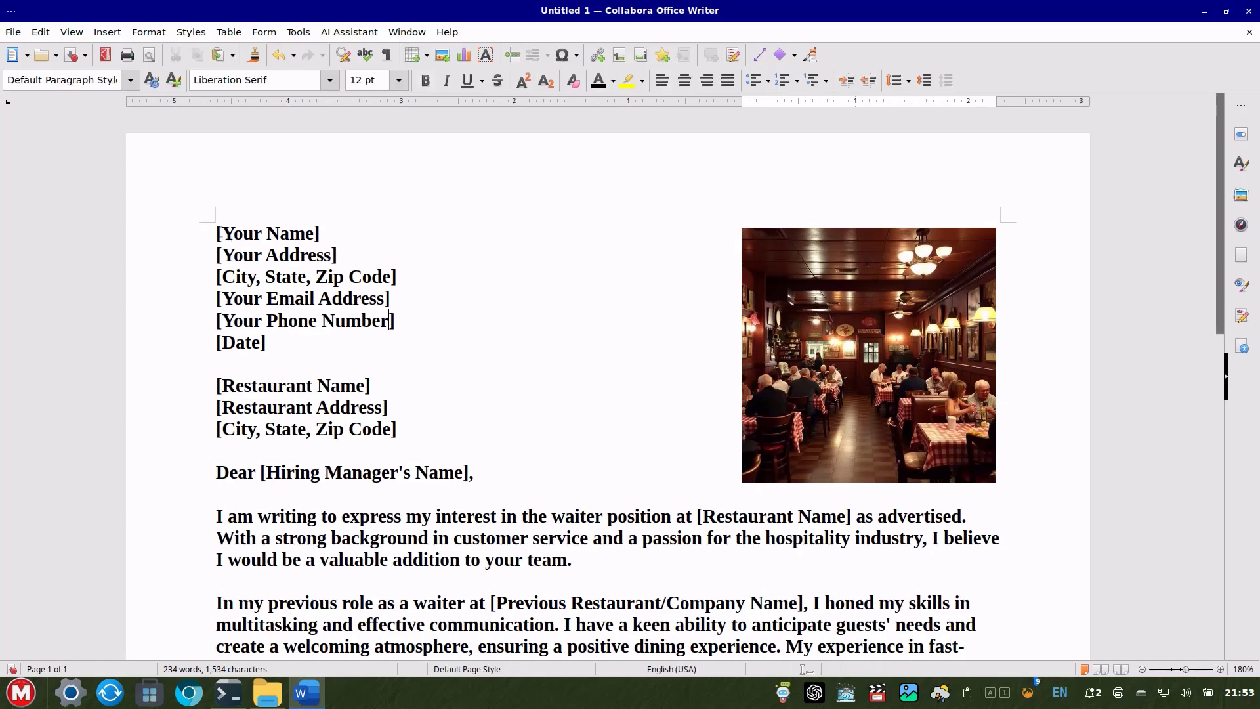
Select the whole letter and extract its keywords with the AI Assistant.
left_click_drag(222, 233, 417, 428)
left_click(346, 233)
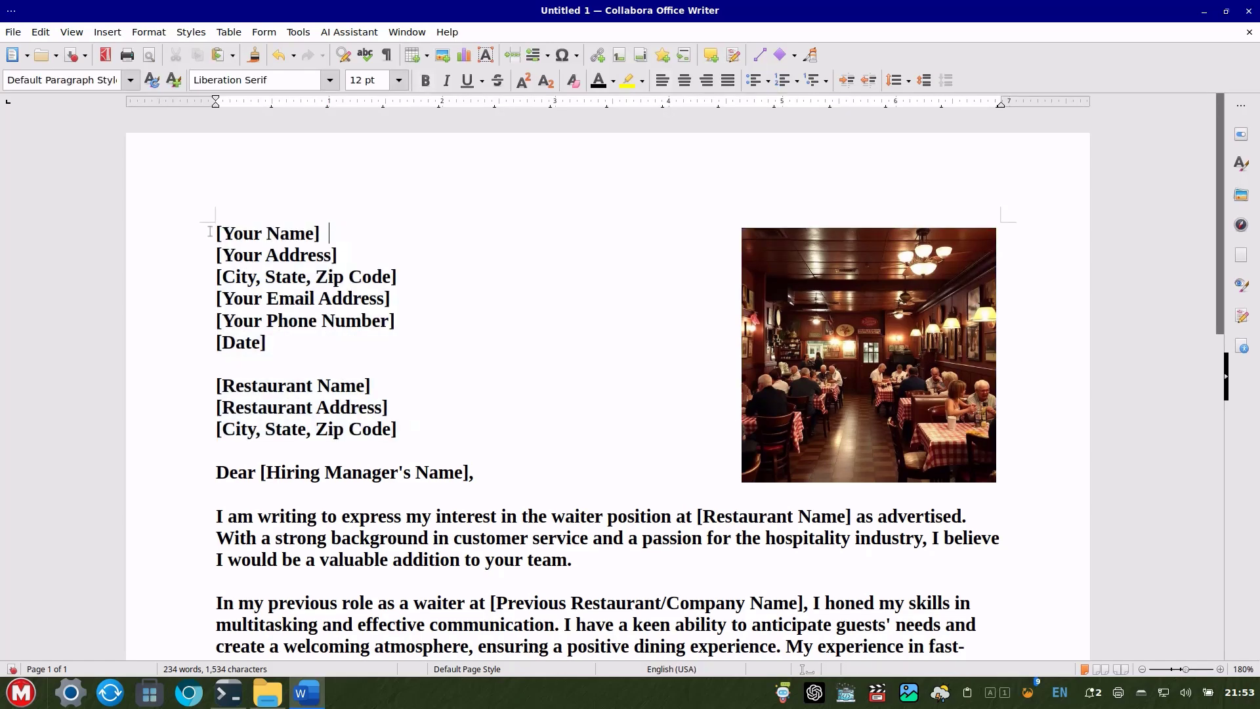
left_click_drag(217, 232, 471, 593)
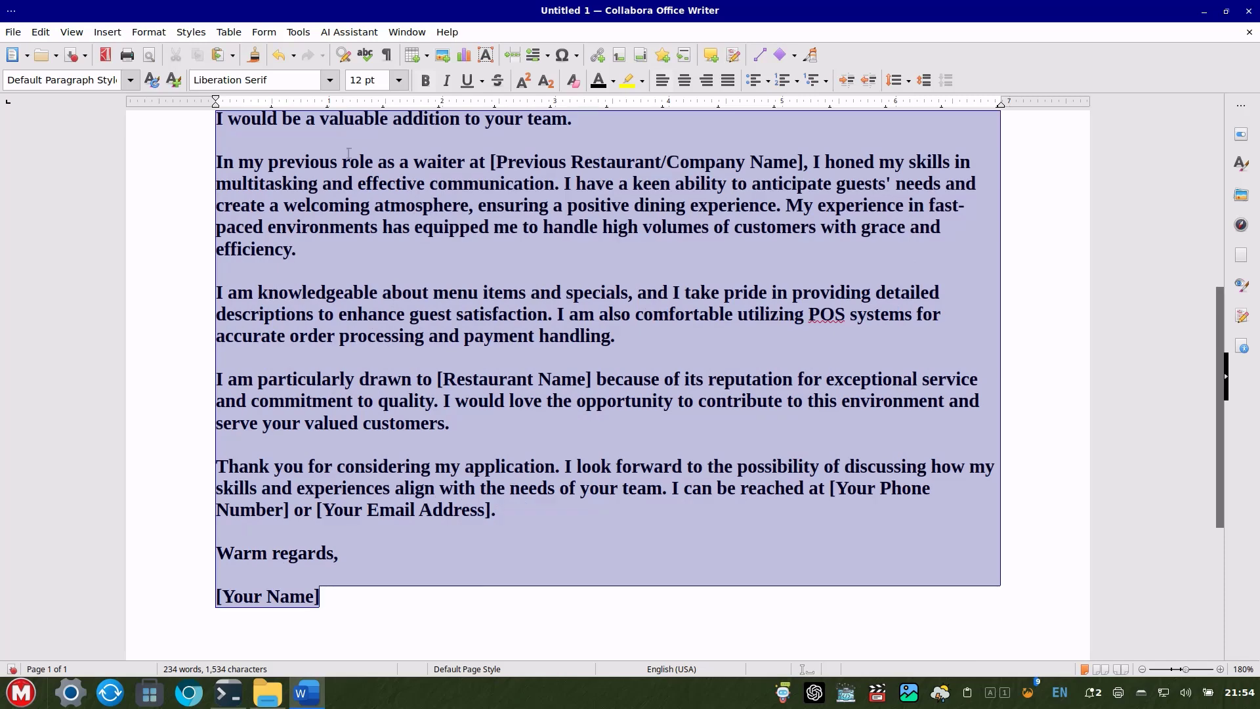
left_click(337, 33)
left_click(368, 122)
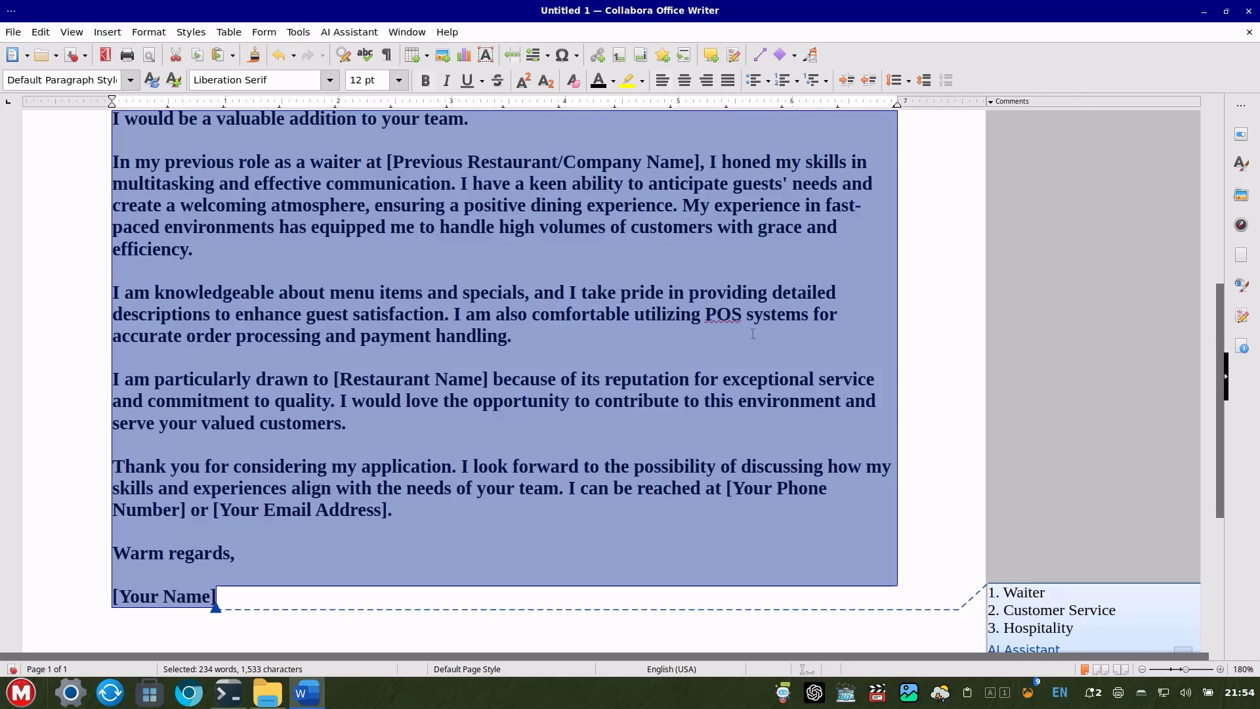
Delete the AI Assistant's keyword comment attached to the end of the letter.
scroll(753, 334, "down", 3)
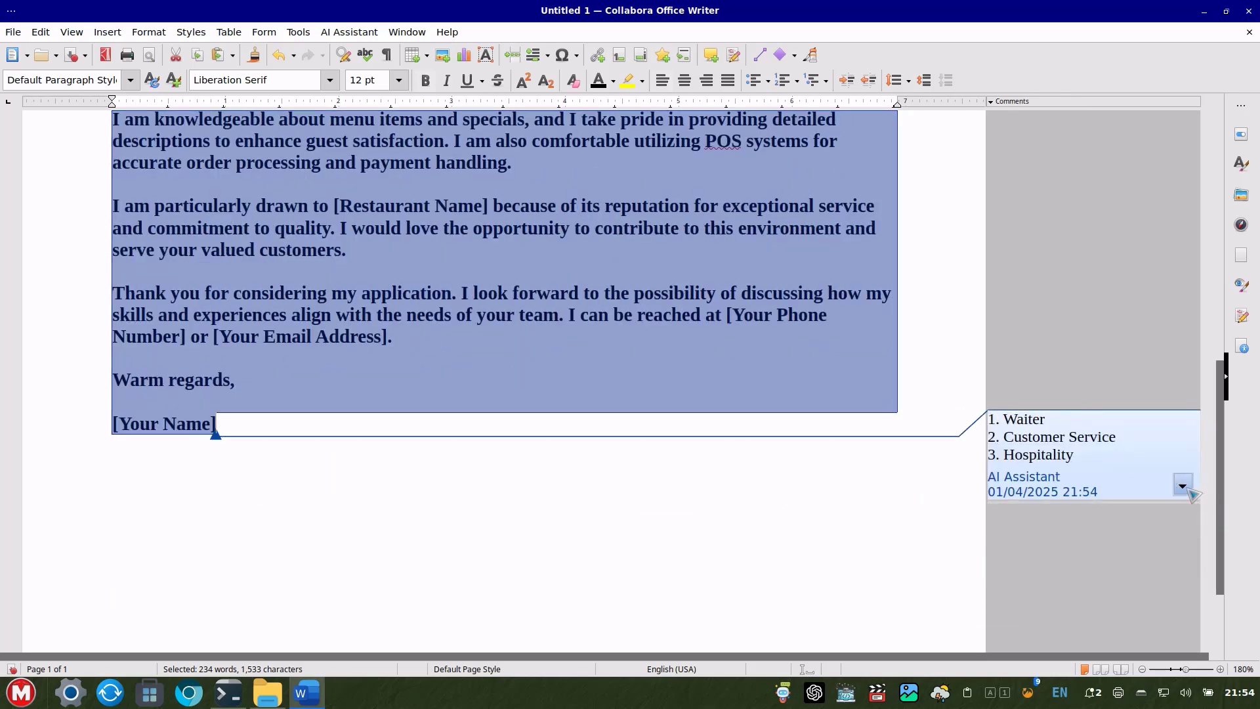
left_click(1183, 485)
left_click(1097, 565)
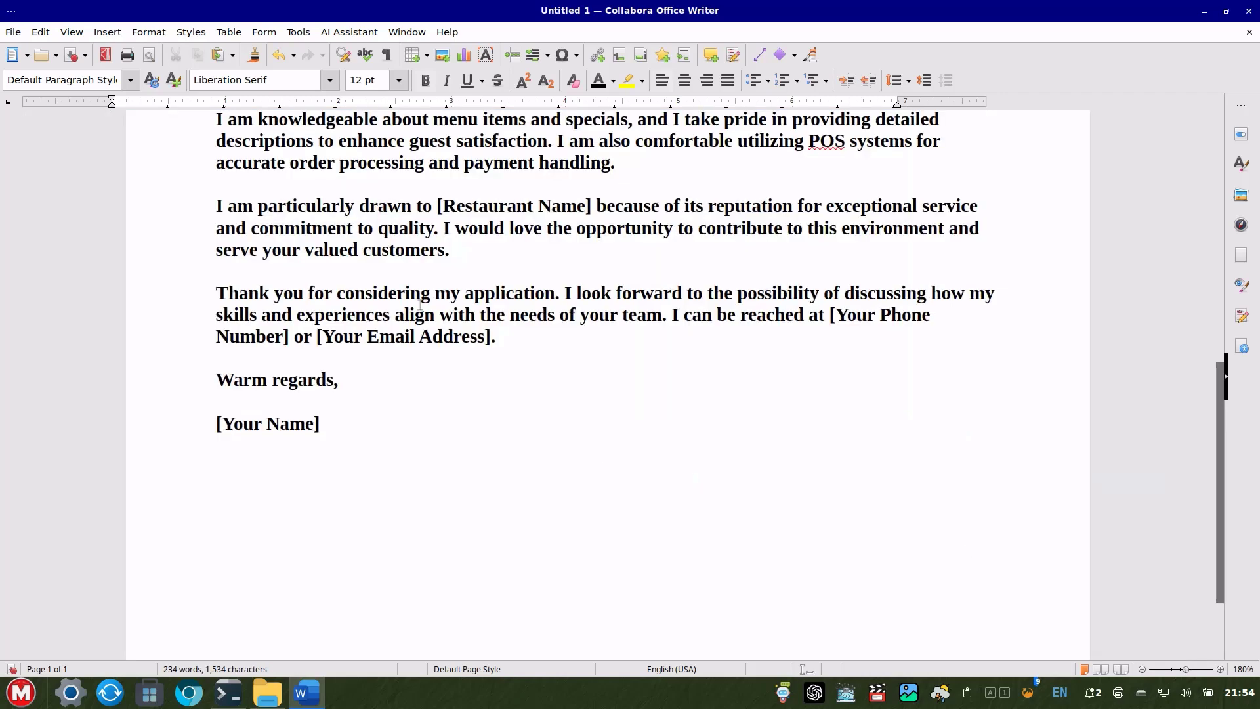
Select the entire letter and summarize it with the AI Assistant.
key("ctrl+a")
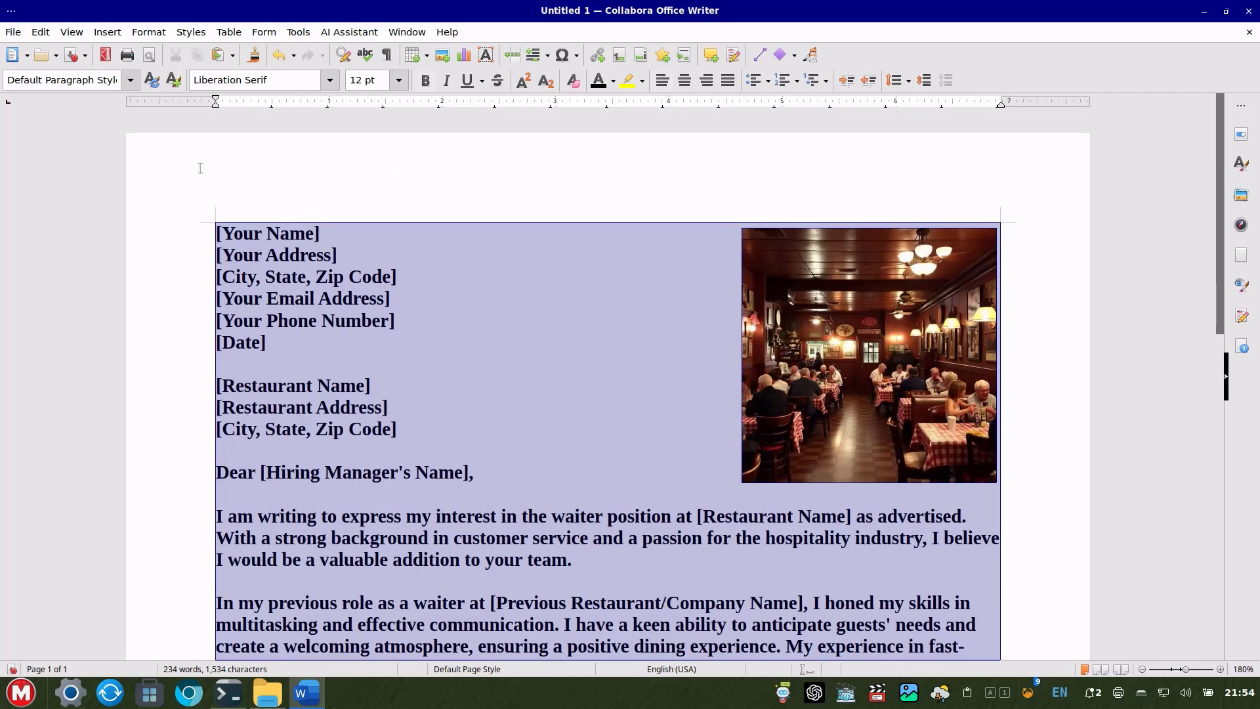
left_click(350, 33)
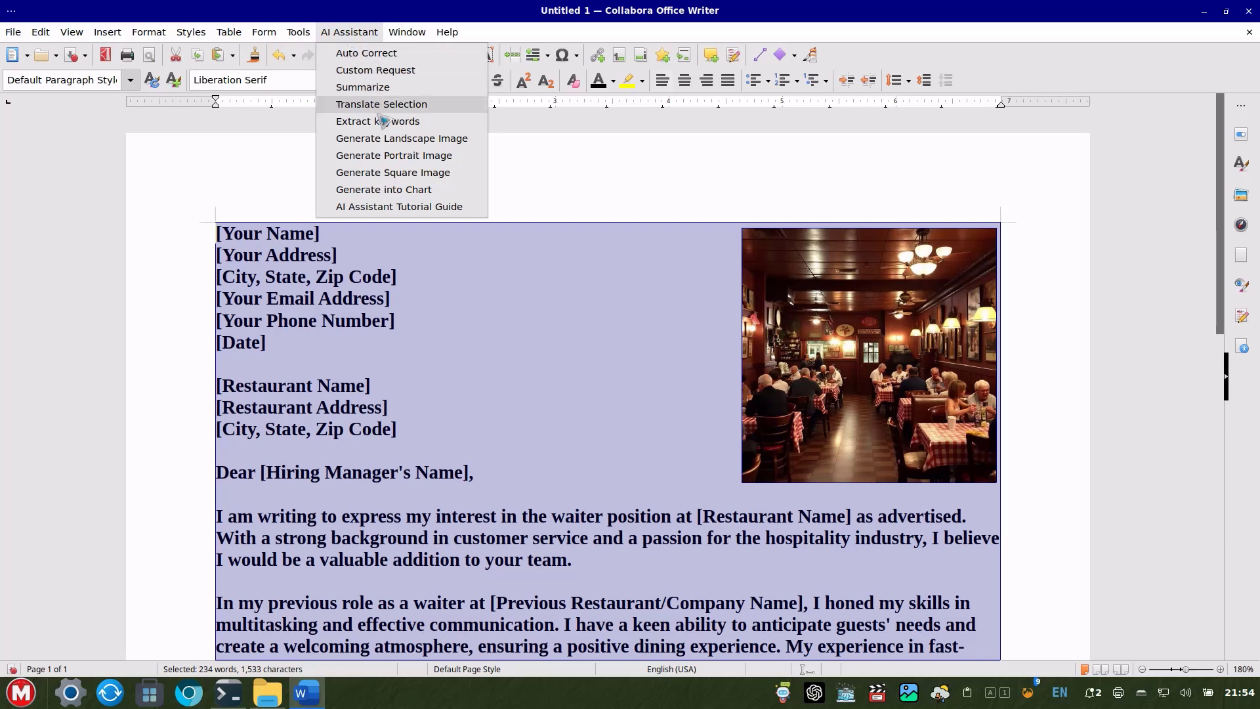
left_click(364, 88)
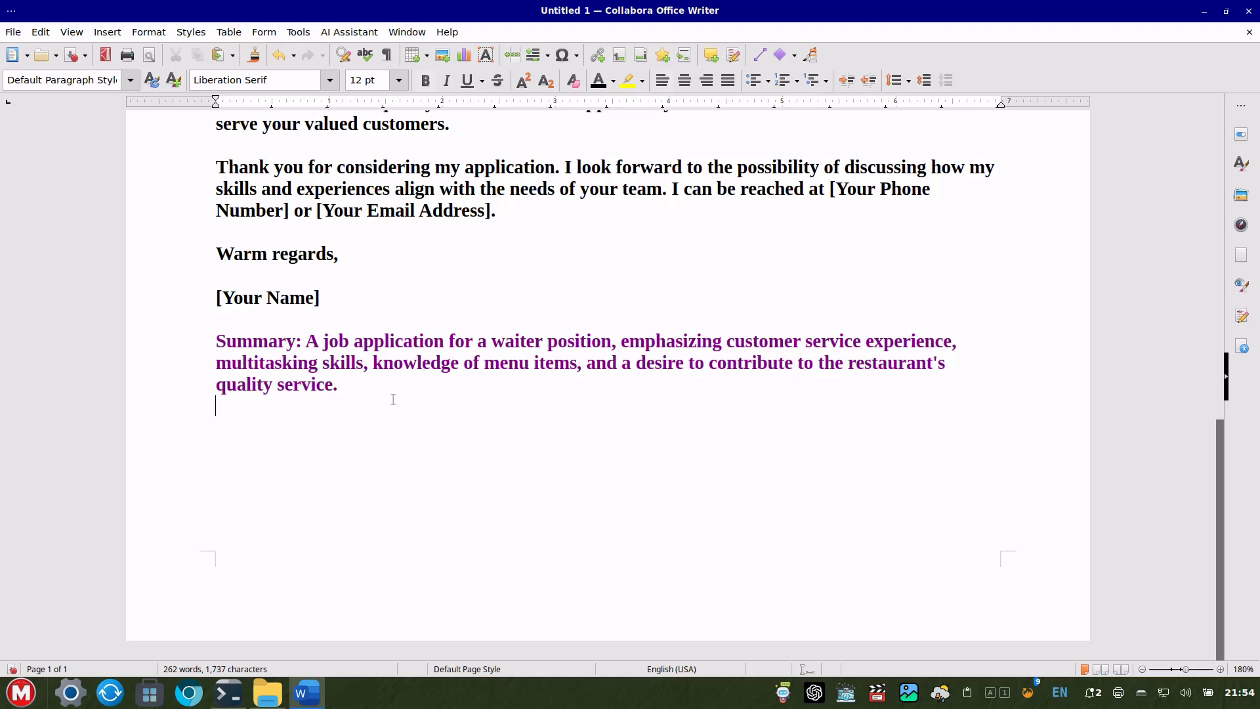
Delete the AI-generated summary paragraph below the closing name placeholder.
left_click_drag(393, 400, 199, 318)
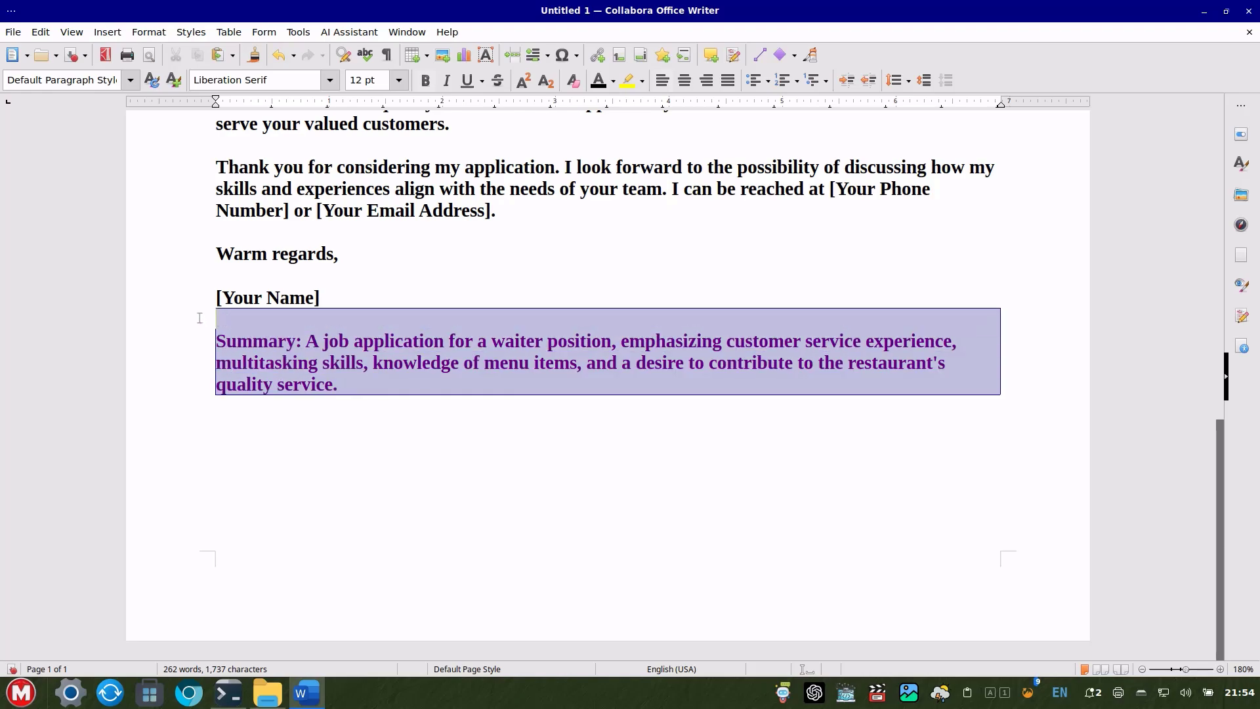
key("Delete")
scroll(368, 324, "up", 10)
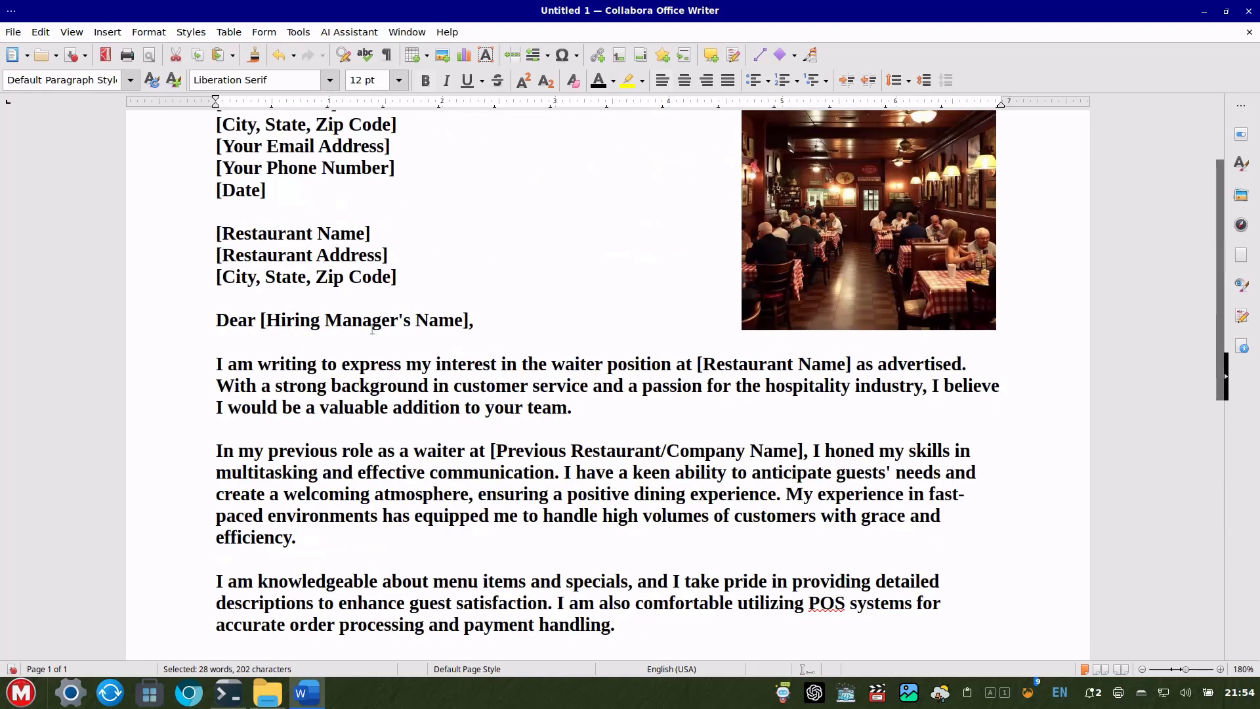
scroll(371, 328, "up", 3)
Nudge the restaurant image slightly downward to about 4.64 / 0.07.
left_click(371, 34)
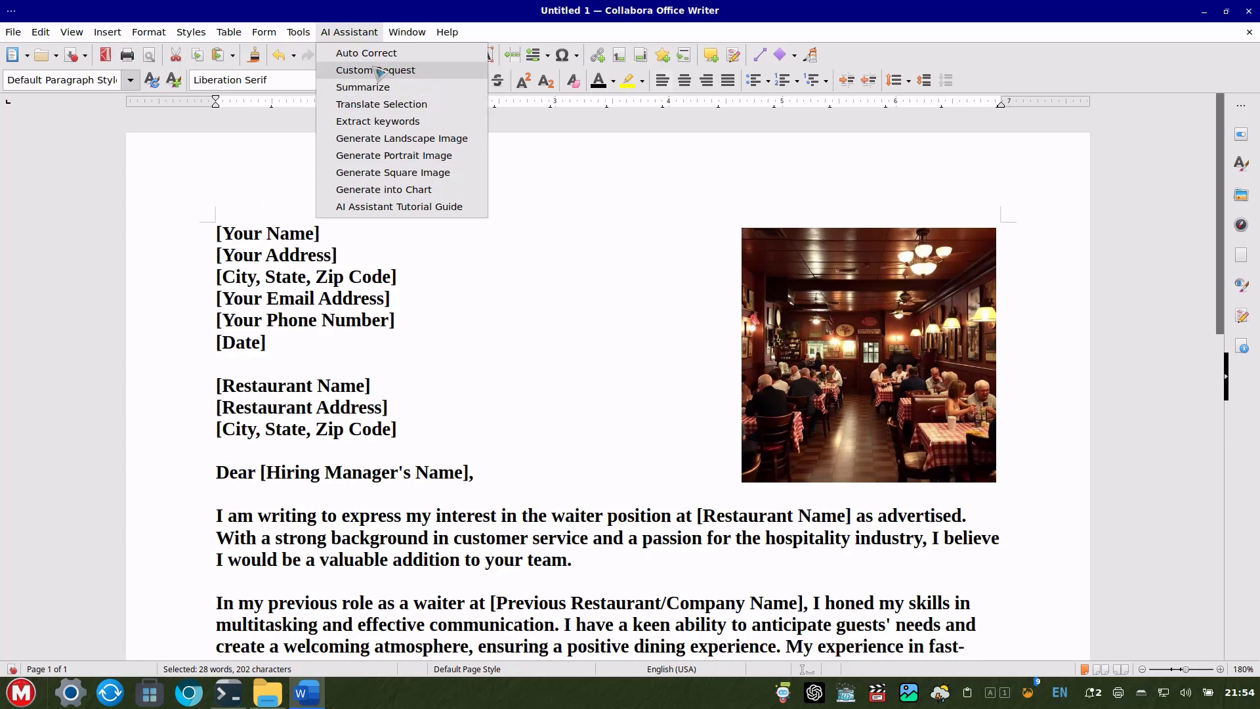
left_click(589, 397)
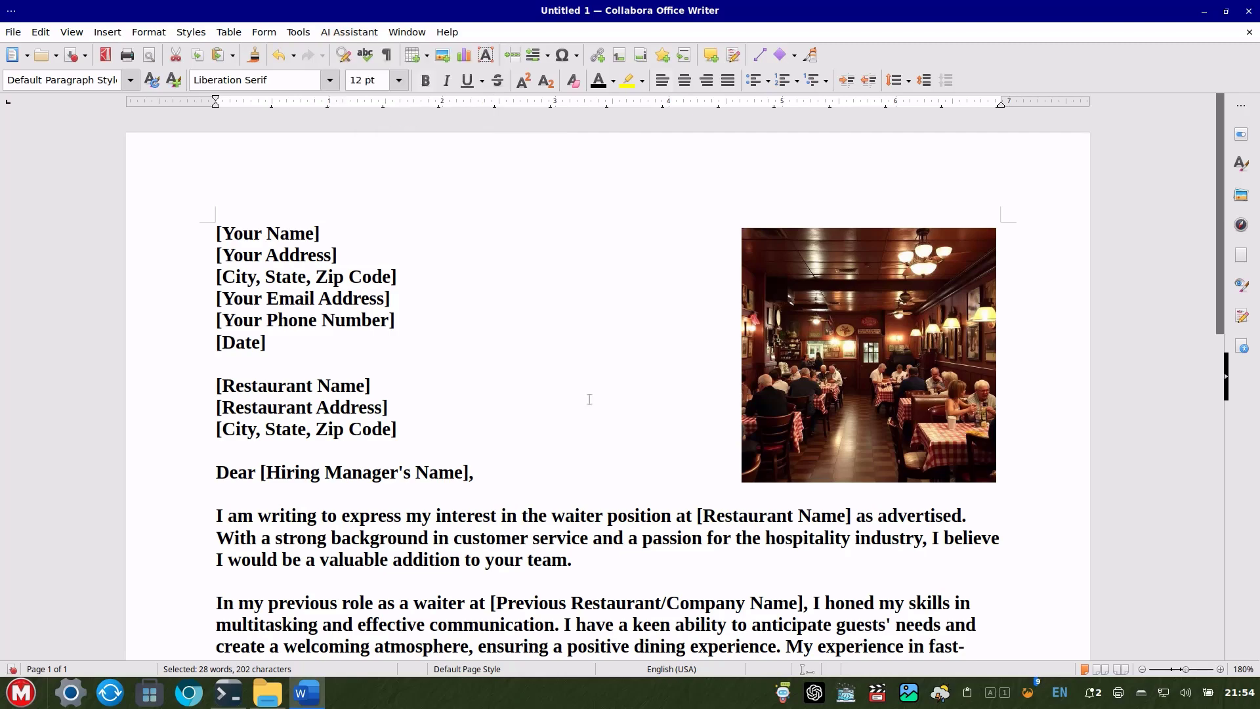
scroll(589, 396, "down", 9)
scroll(590, 404, "up", 7)
scroll(590, 404, "up", 3)
left_click_drag(778, 330, 774, 329)
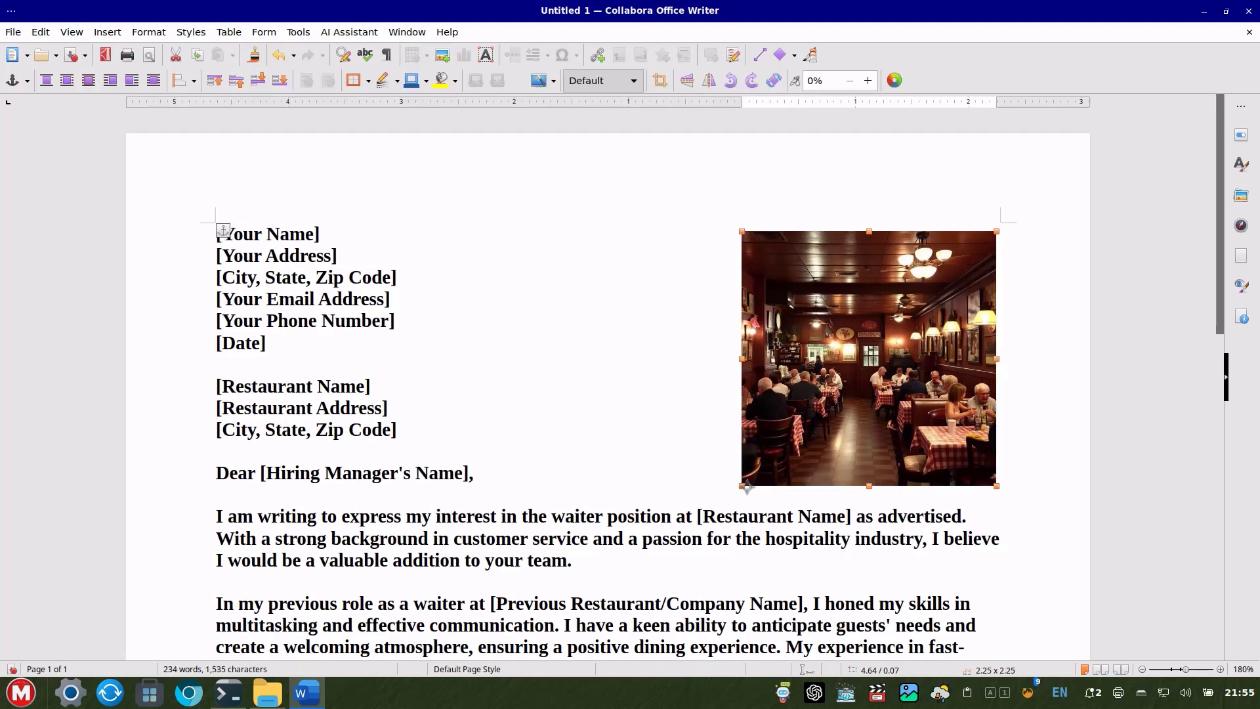
Shrink the restaurant image proportionally to about 1.99 x 1.99, keeping it near the letter's right margin.
left_click_drag(745, 487, 772, 459)
left_click(573, 358)
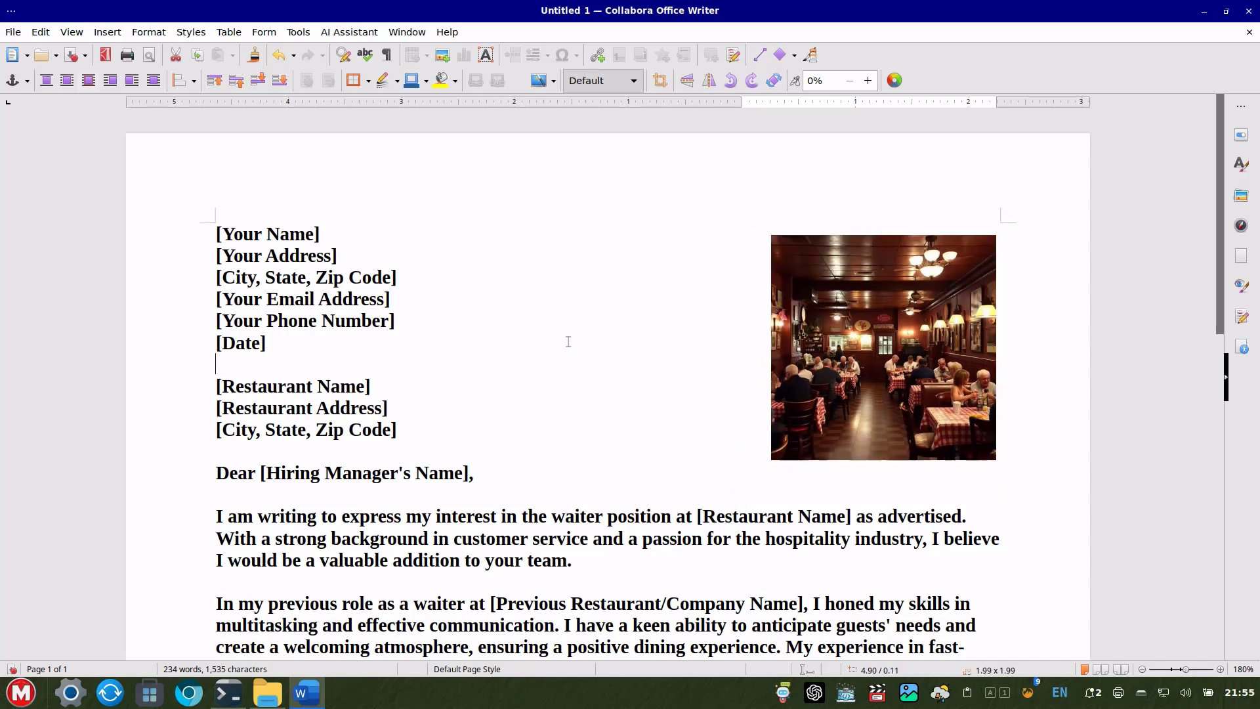
scroll(571, 342, "down", 3)
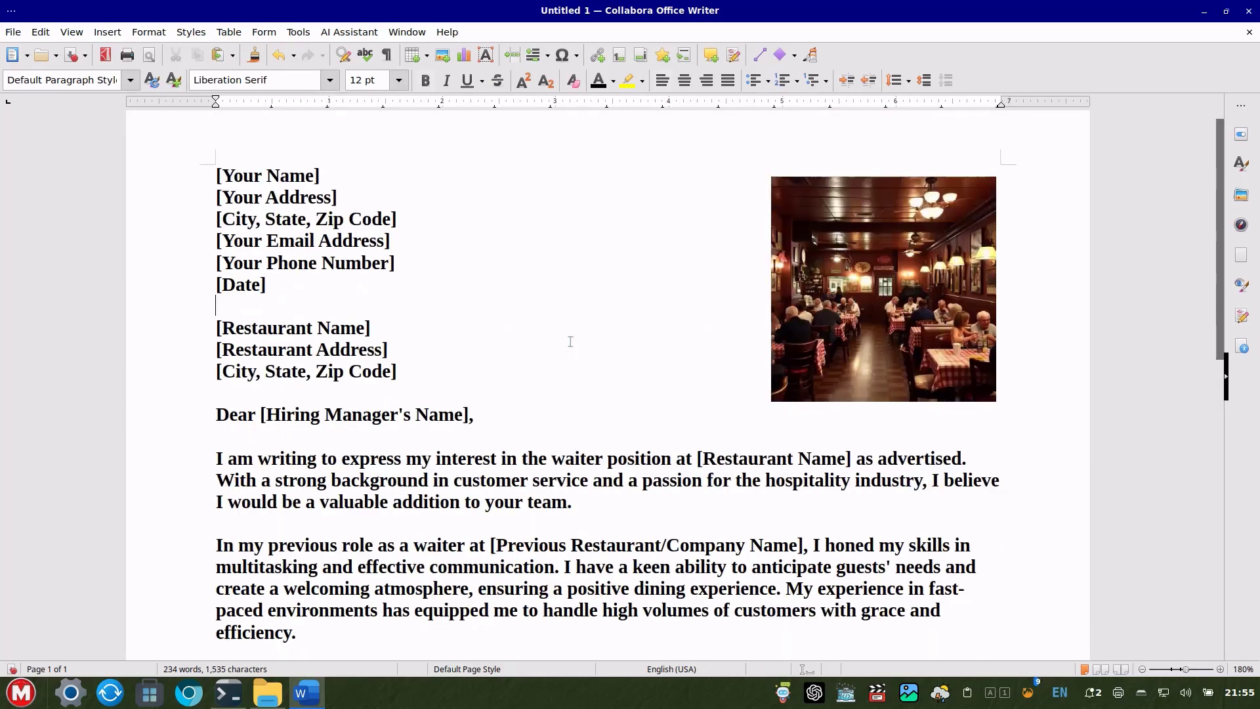
scroll(570, 341, "down", 5)
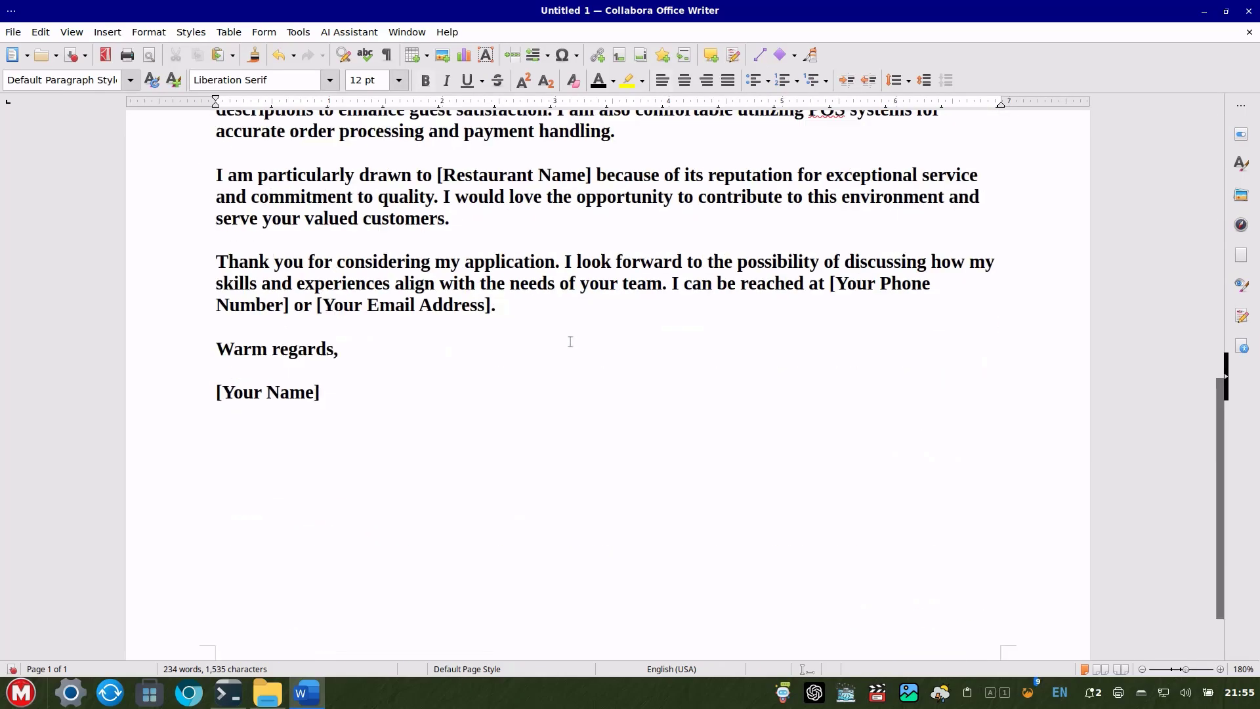
scroll(571, 340, "down", 2)
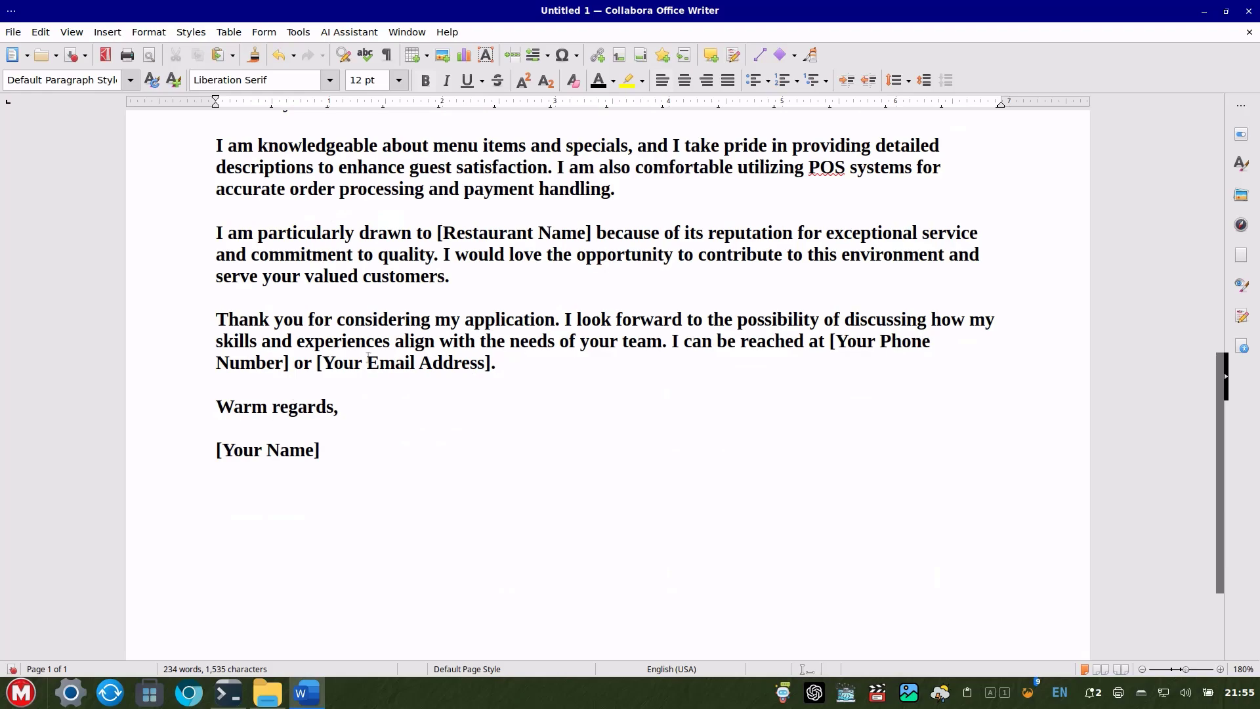
left_click_drag(389, 450, 297, 147)
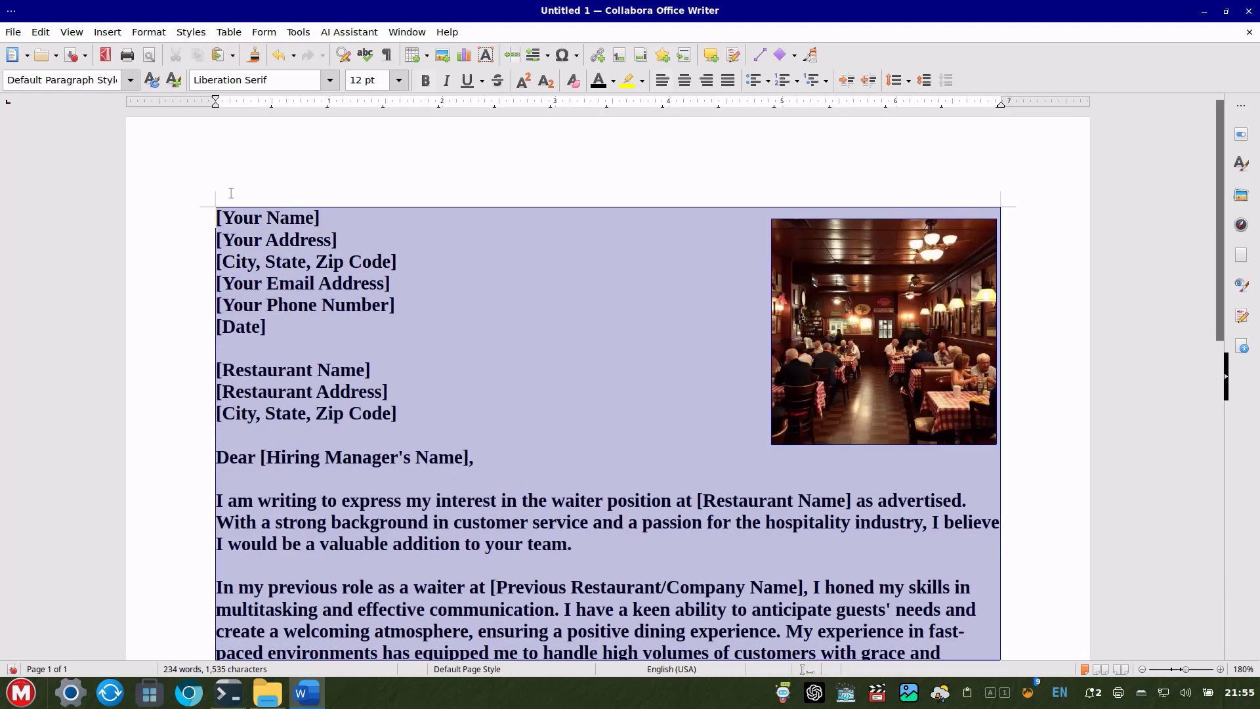
scroll(509, 338, "down", 4)
scroll(509, 339, "down", 2)
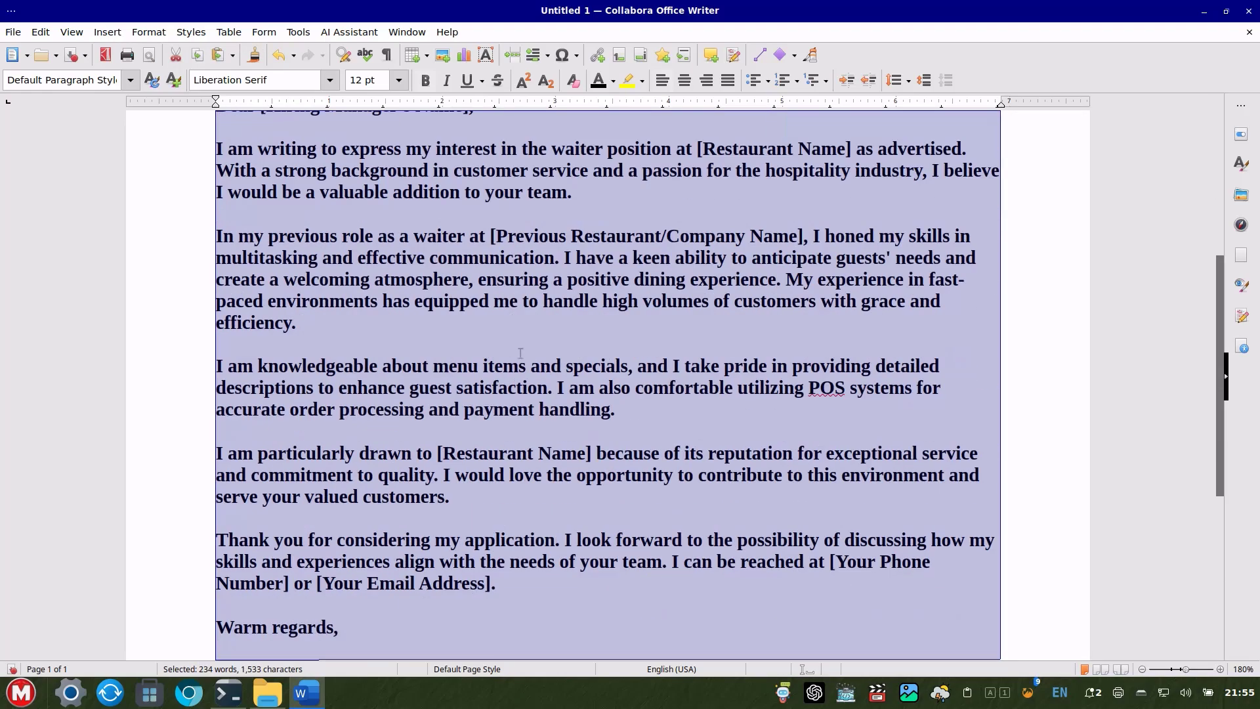
scroll(381, 184, "up", 4)
scroll(380, 184, "up", 3)
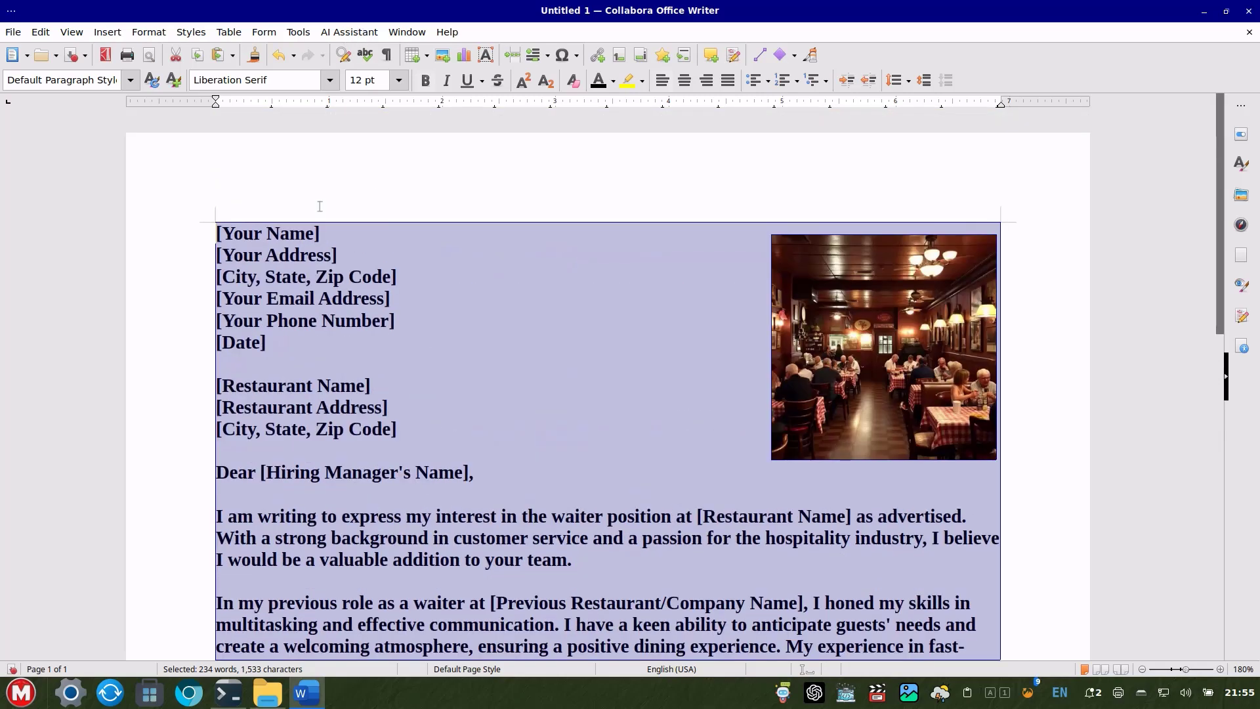
Insert two lines above the letter's first line and write "Change this for a management position" at the very top.
left_click(273, 212)
key("Return")
key("Return")
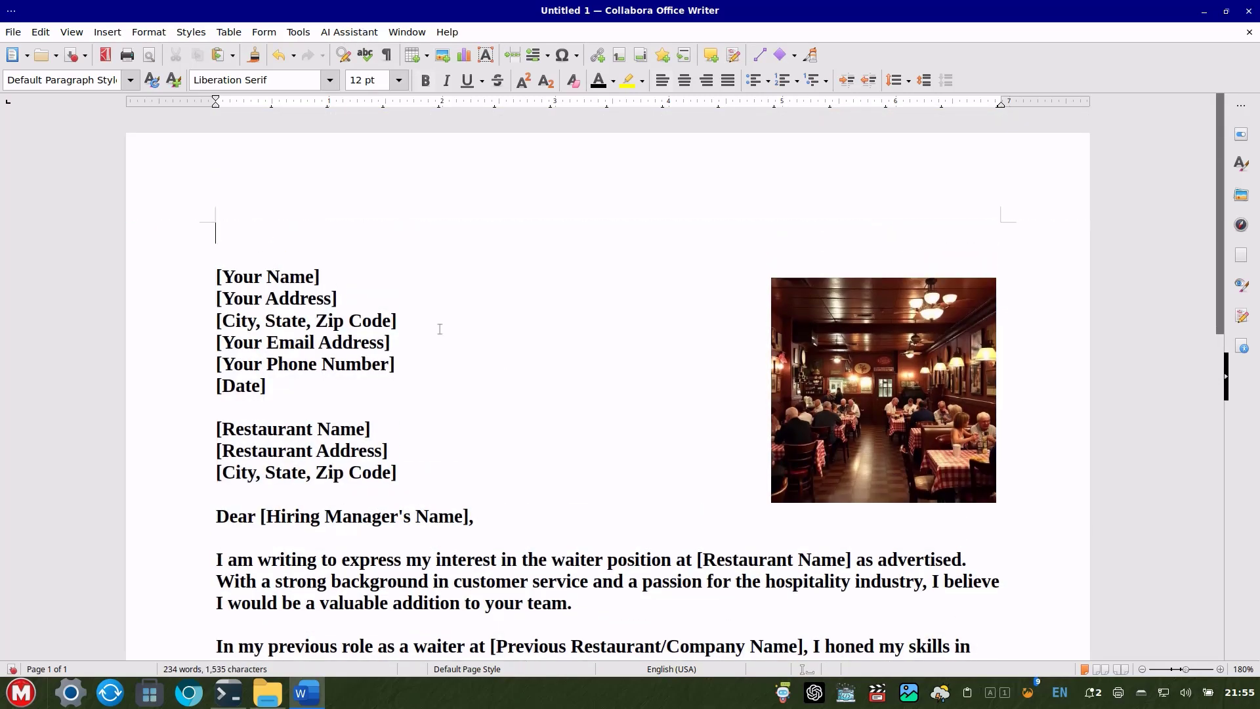
scroll(506, 359, "down", 4)
scroll(561, 388, "down", 4)
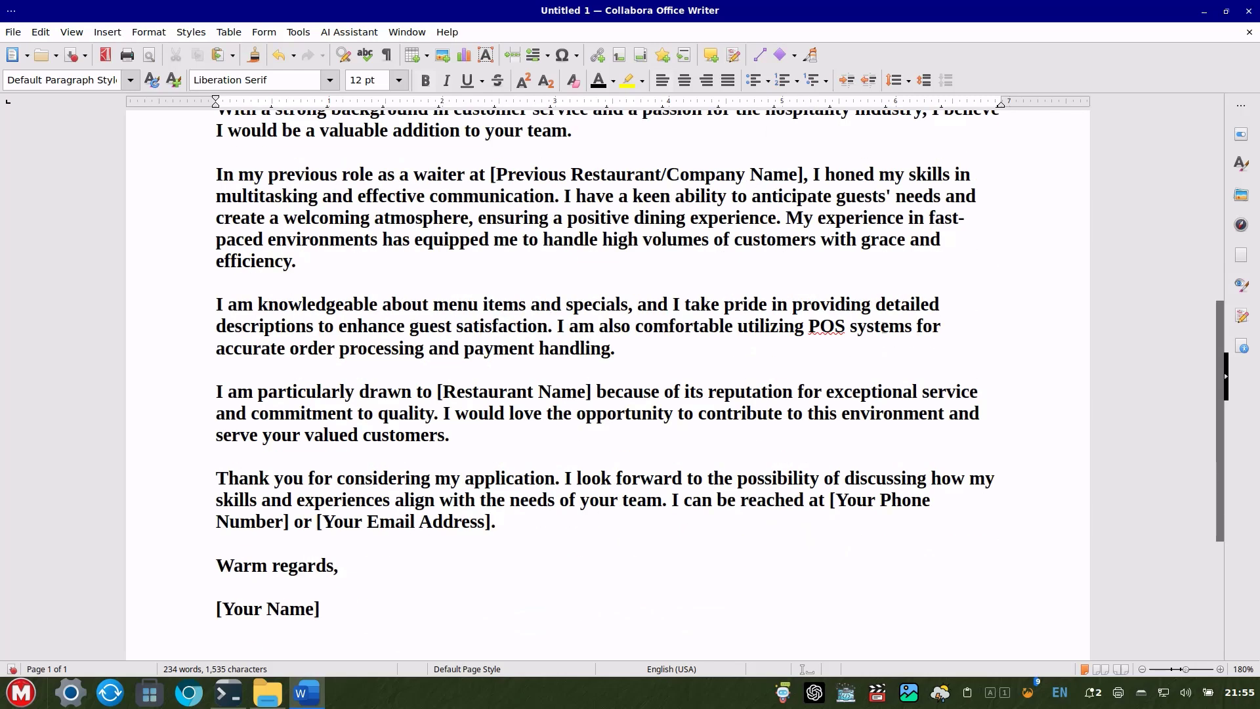
scroll(462, 449, "up", 8)
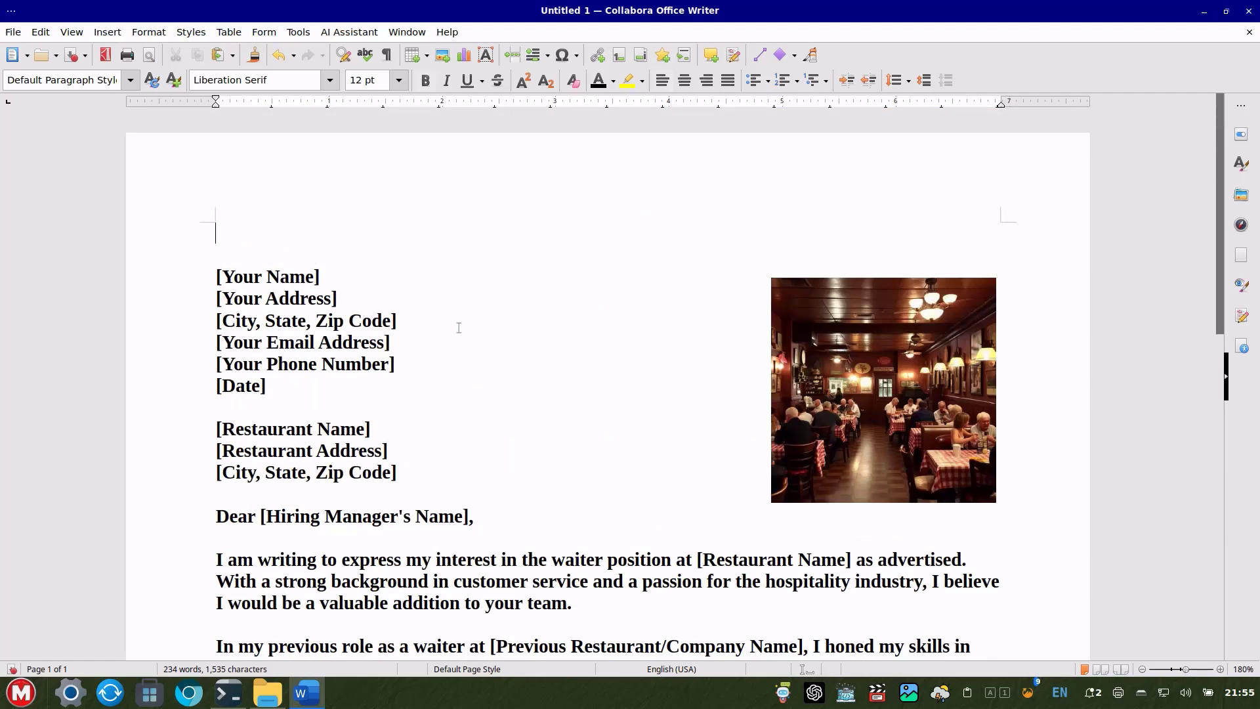
type("Change this for")
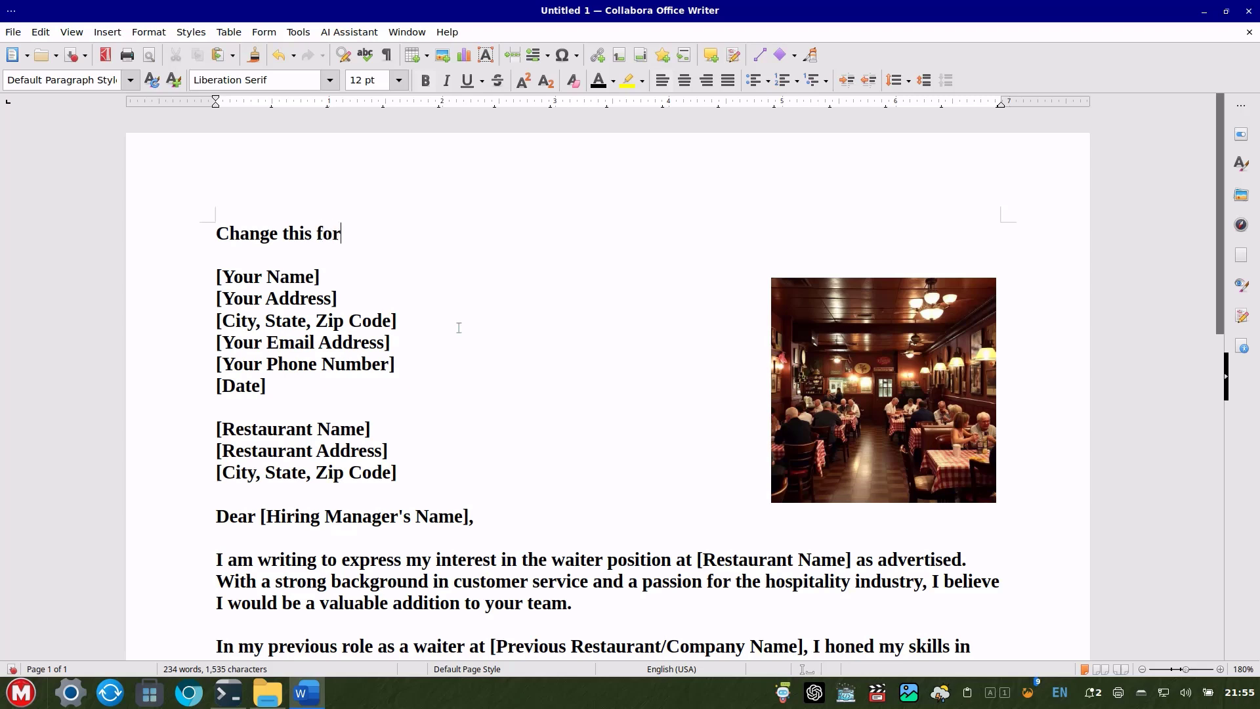
type(" a management")
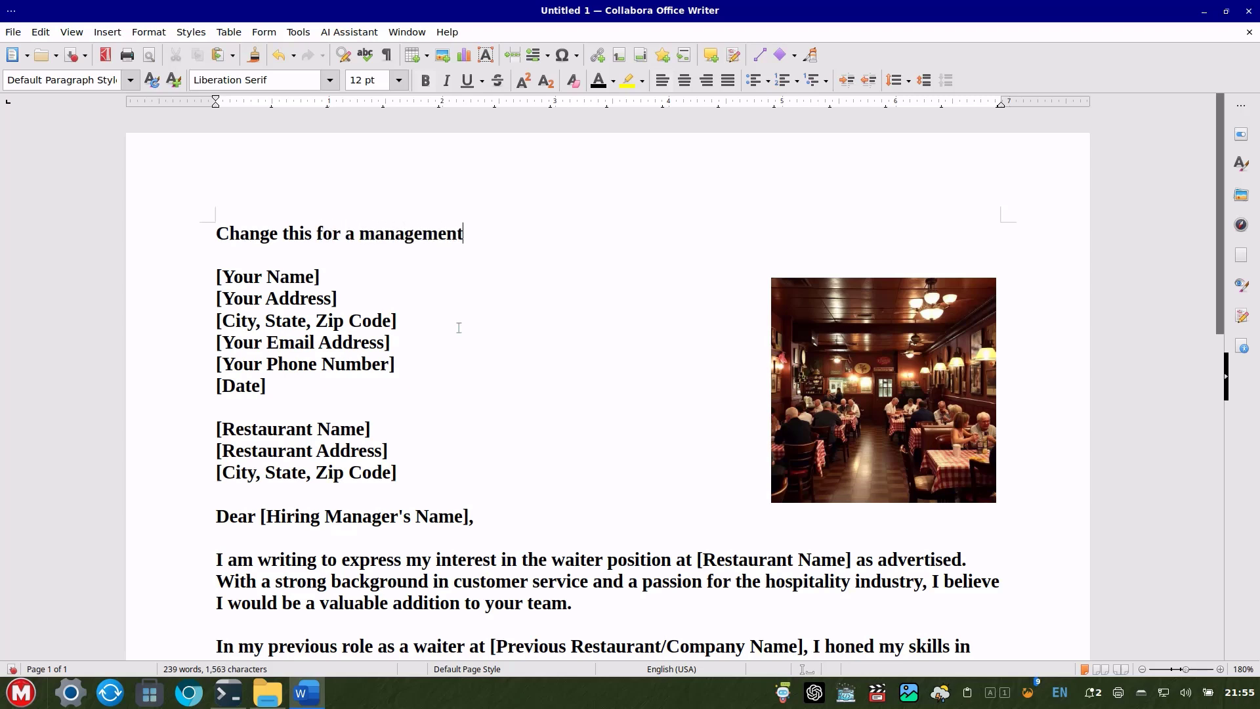
type(" position")
Select the instruction together with the entire letter and run it as a Custom Request with the AI Assistant.
left_click_drag(217, 233, 538, 464)
scroll(517, 229, "up", 10)
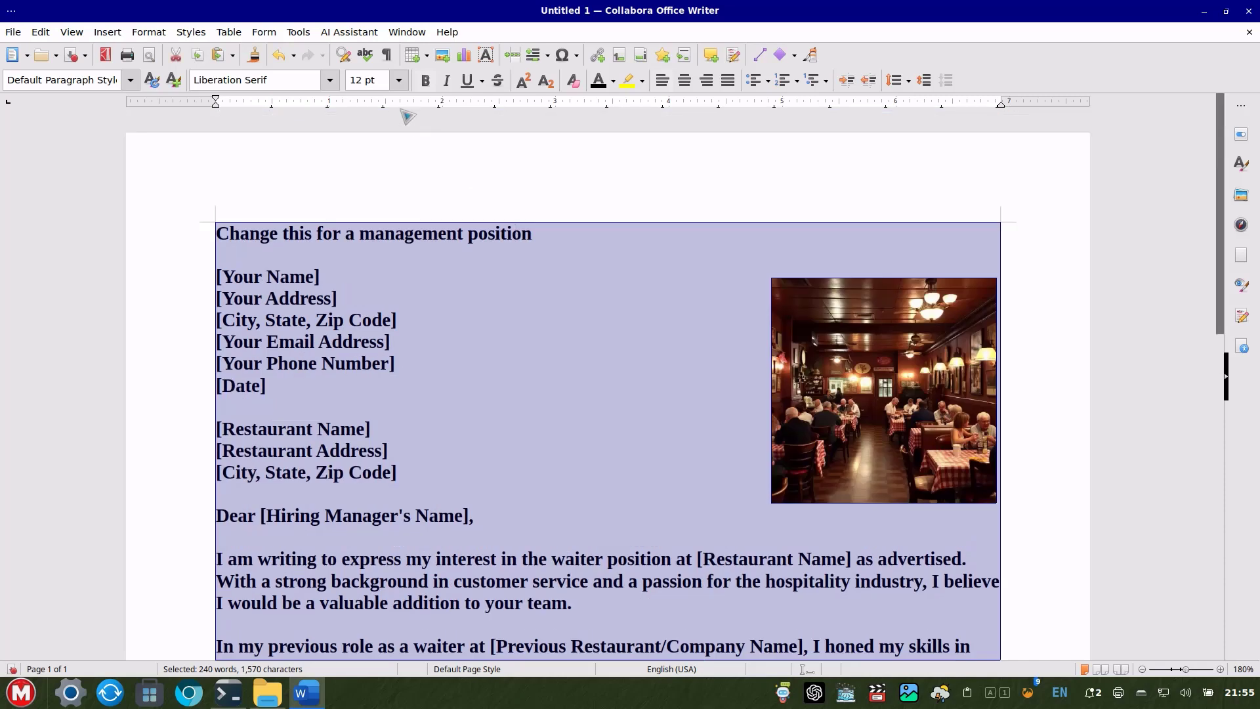
left_click(353, 34)
left_click(368, 71)
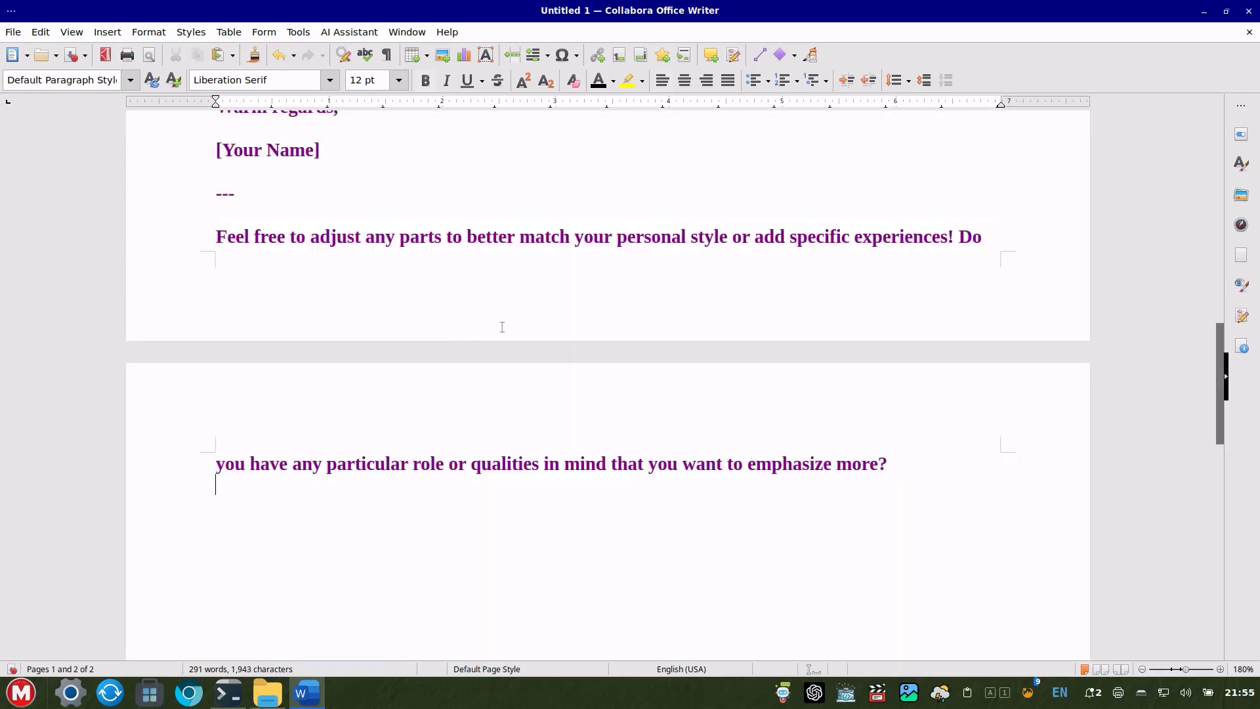
Delete the AI's introductory sentence, the dashes and the surplus blank lines above the rewritten letter's sender block.
scroll(502, 327, "up", 15)
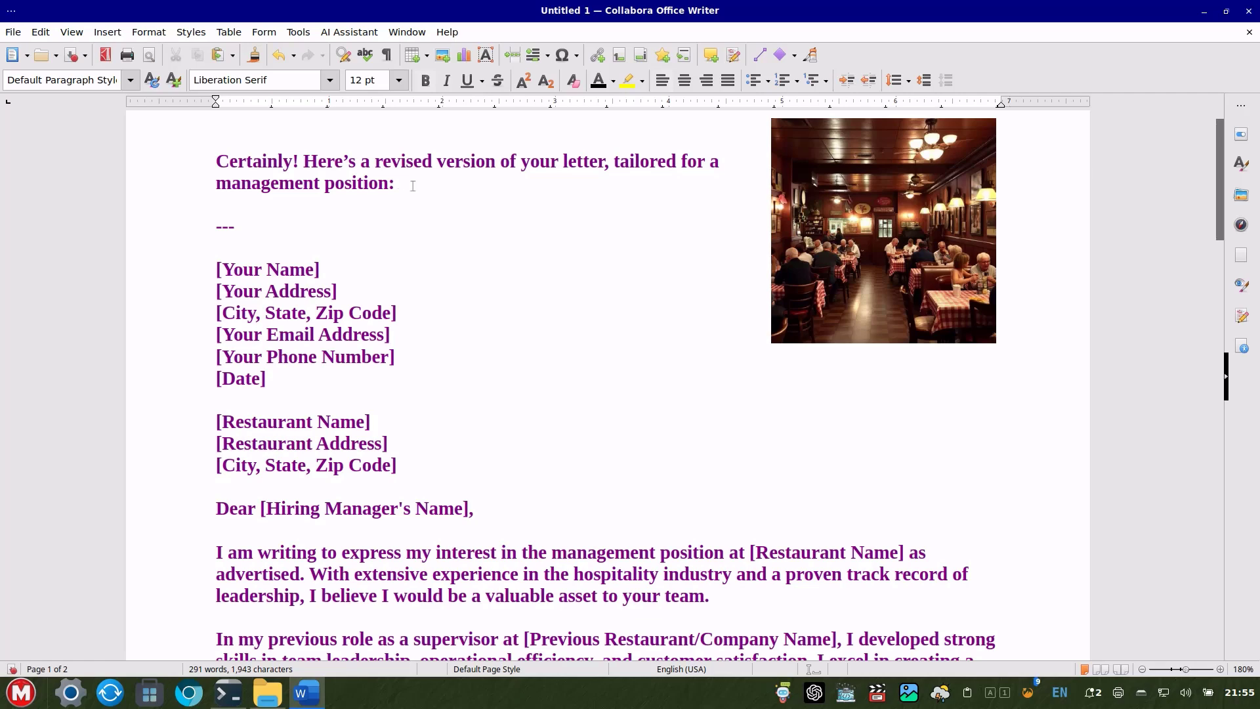
left_click_drag(316, 224, 309, 138)
key("Delete")
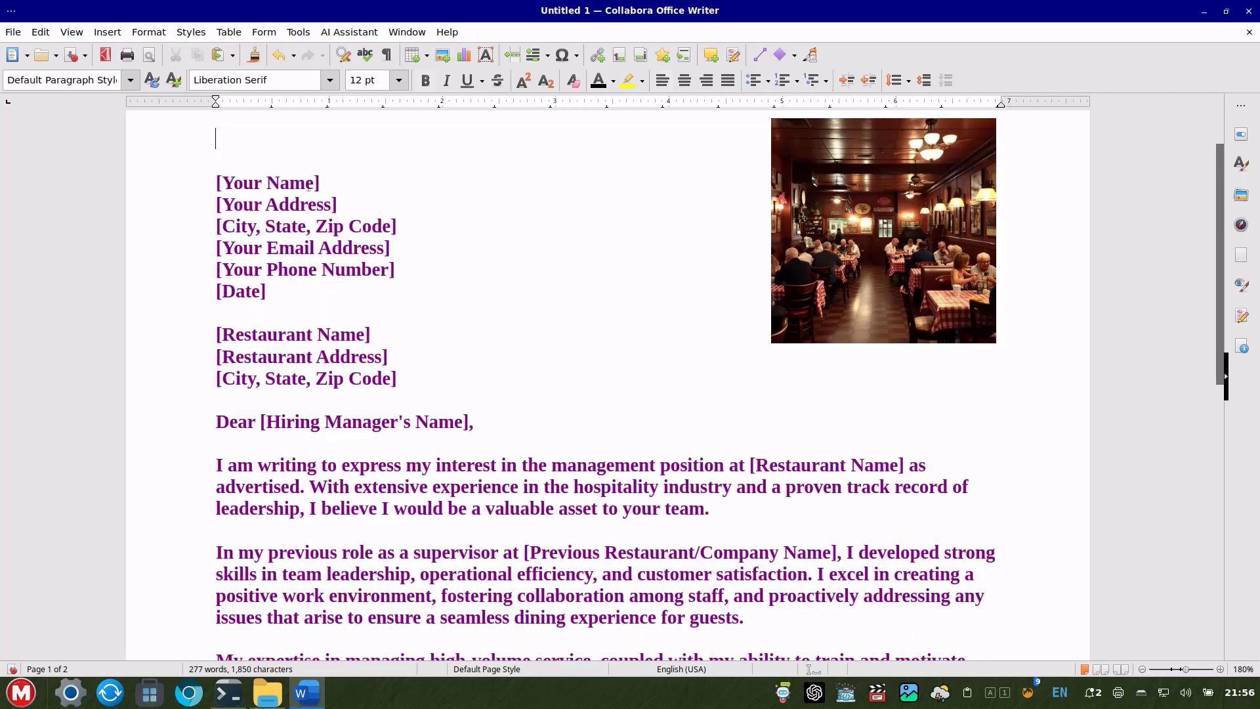
key("Delete")
key("Delete")
Read through the rewritten management letter and delete the dashes and the AI's closing note below the final name placeholder.
scroll(381, 303, "down", 3)
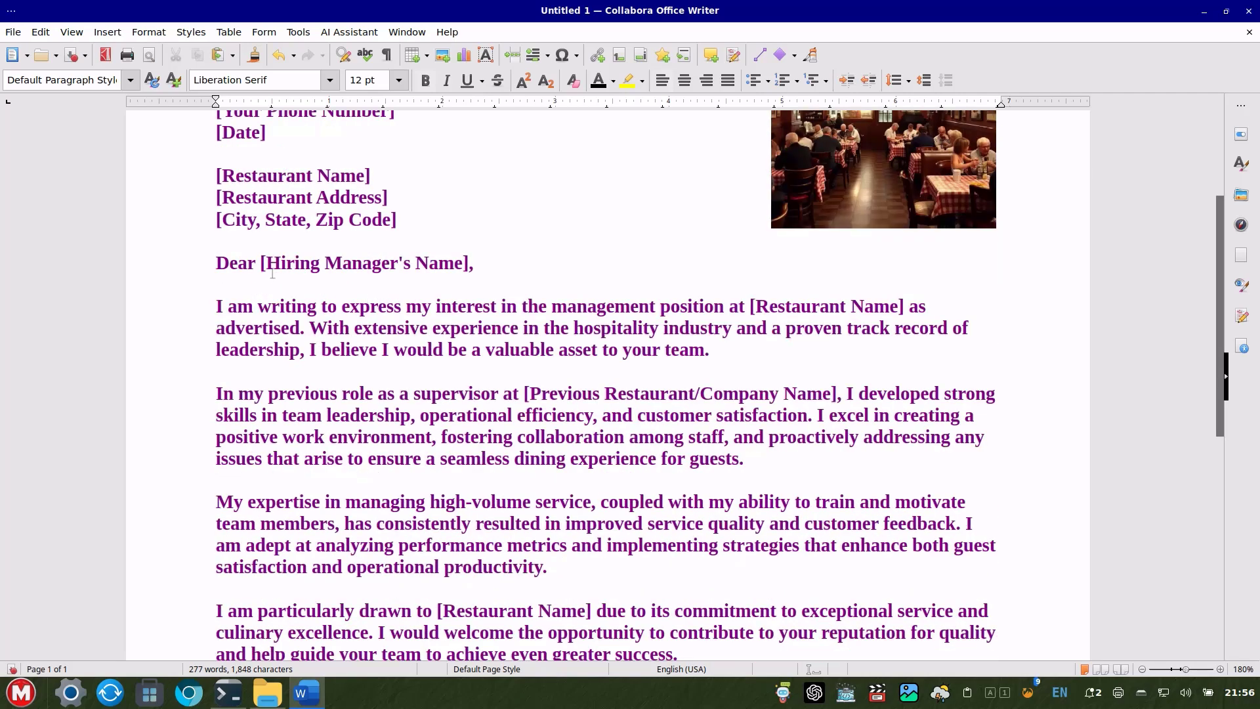
scroll(533, 271, "down", 1)
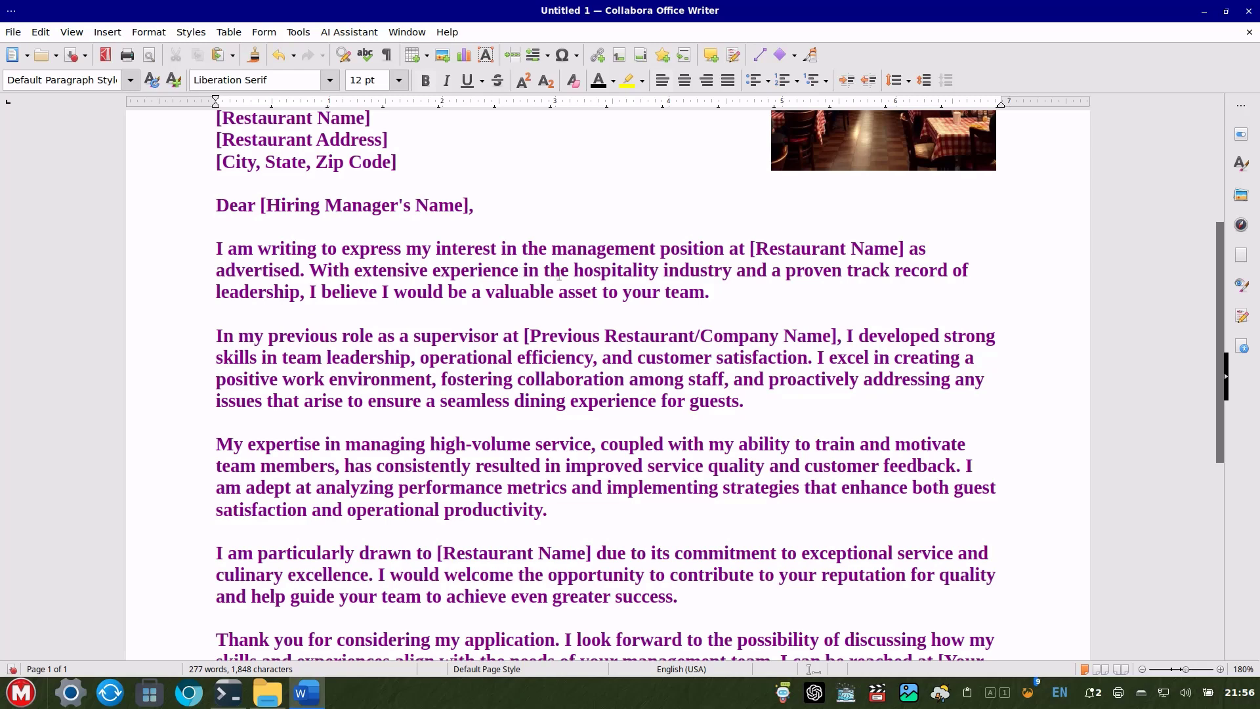
scroll(901, 284, "down", 1)
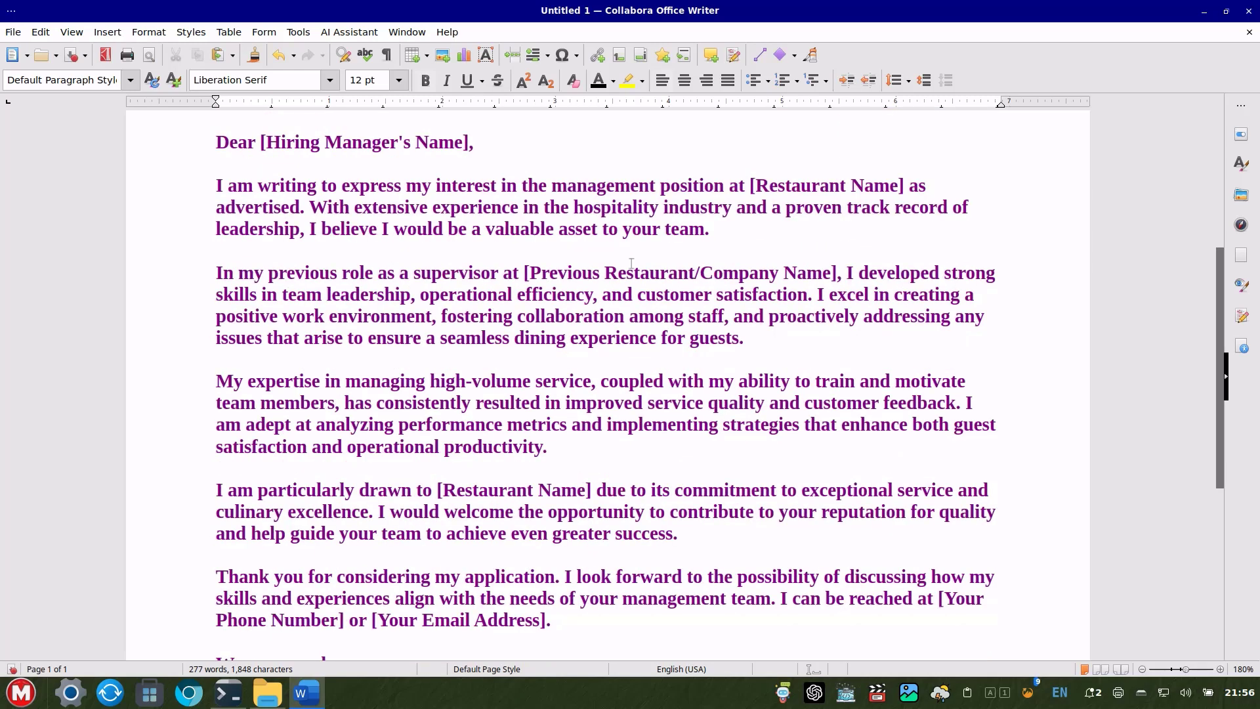
scroll(631, 264, "down", 1)
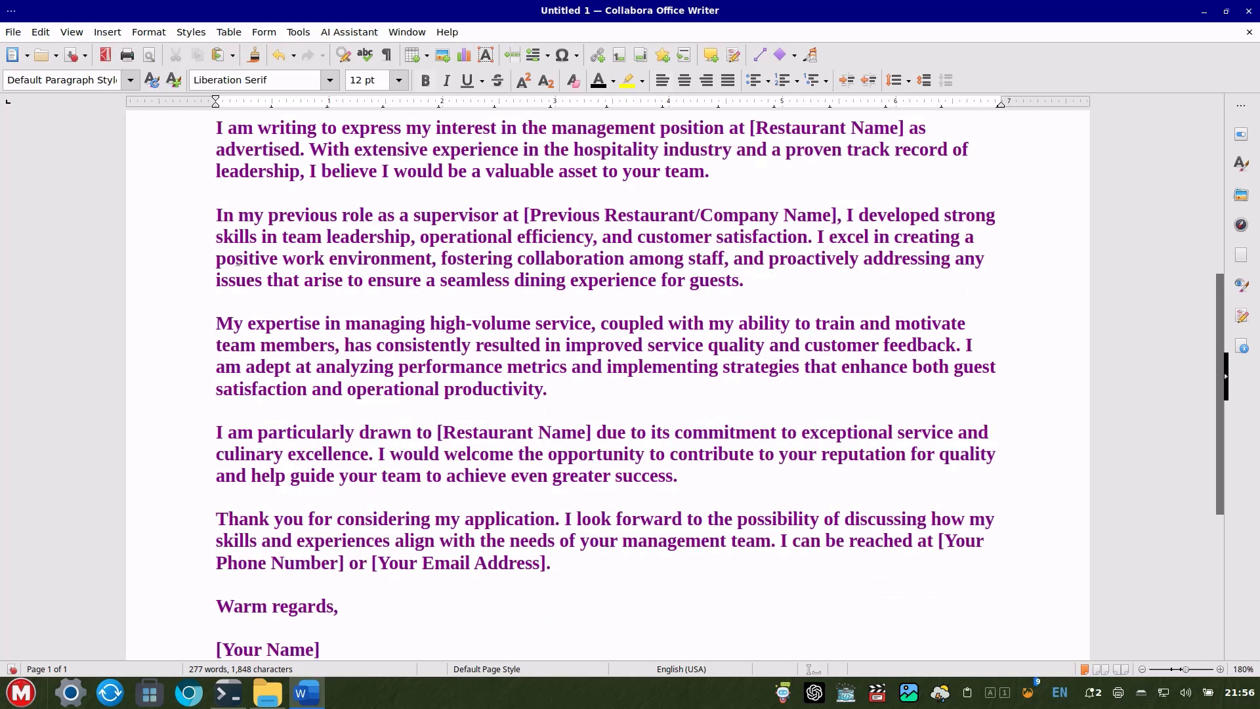
scroll(667, 295, "down", 5)
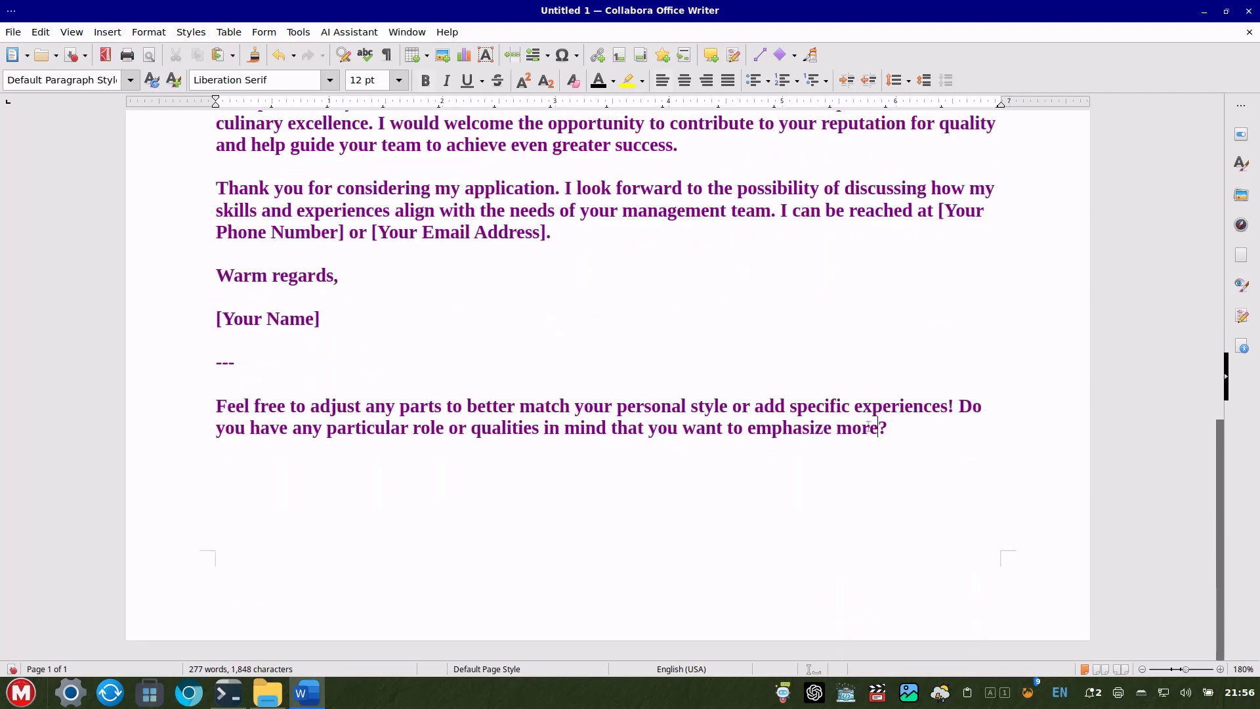
left_click_drag(889, 428, 245, 337)
key("BackSpace")
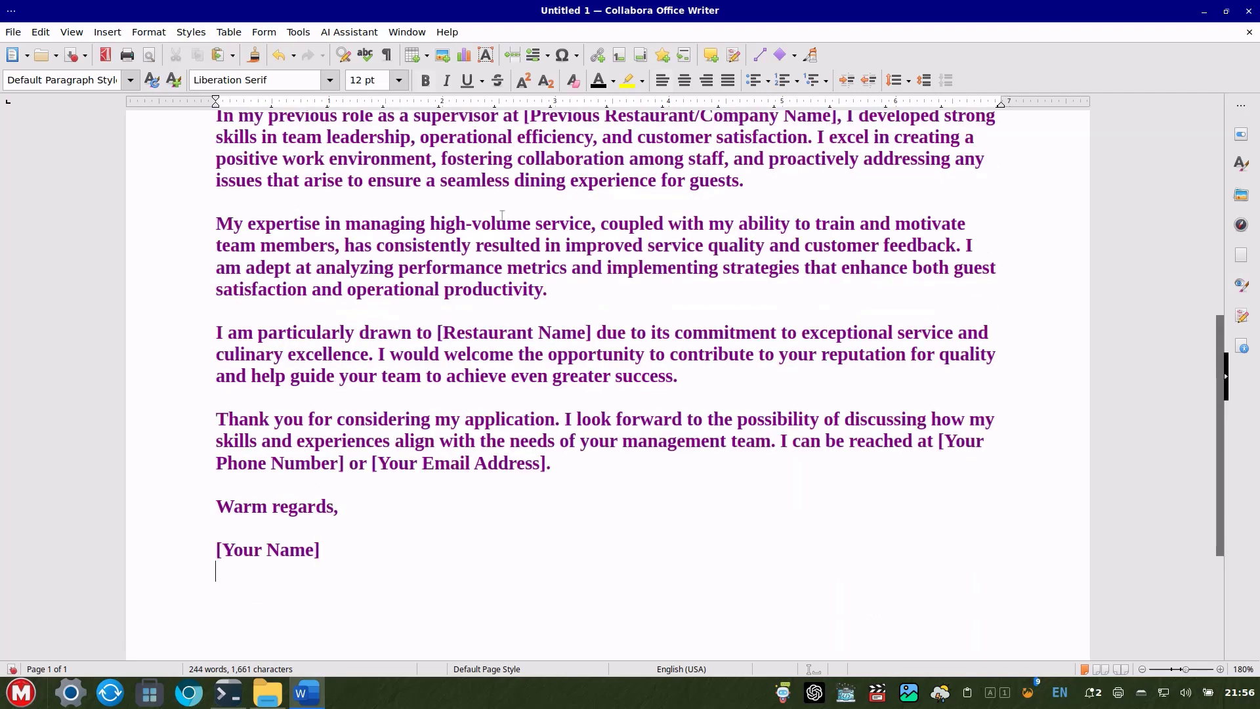
scroll(502, 216, "up", 5)
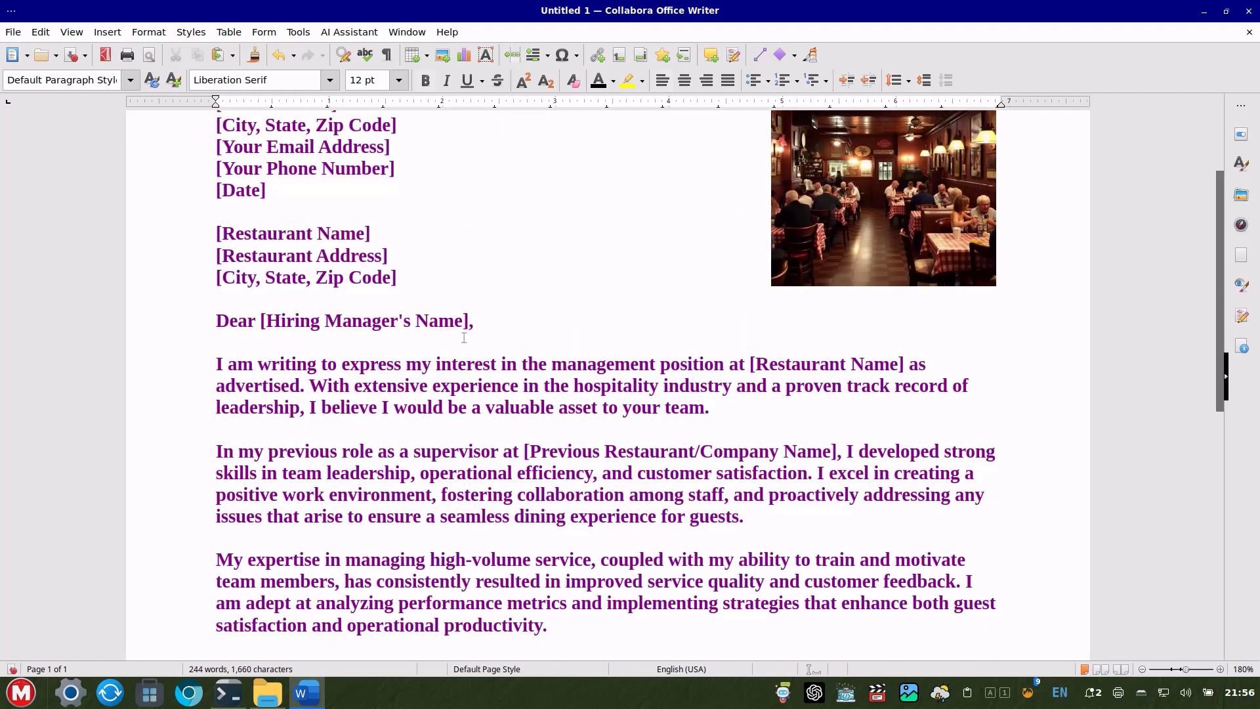
scroll(463, 337, "down", 5)
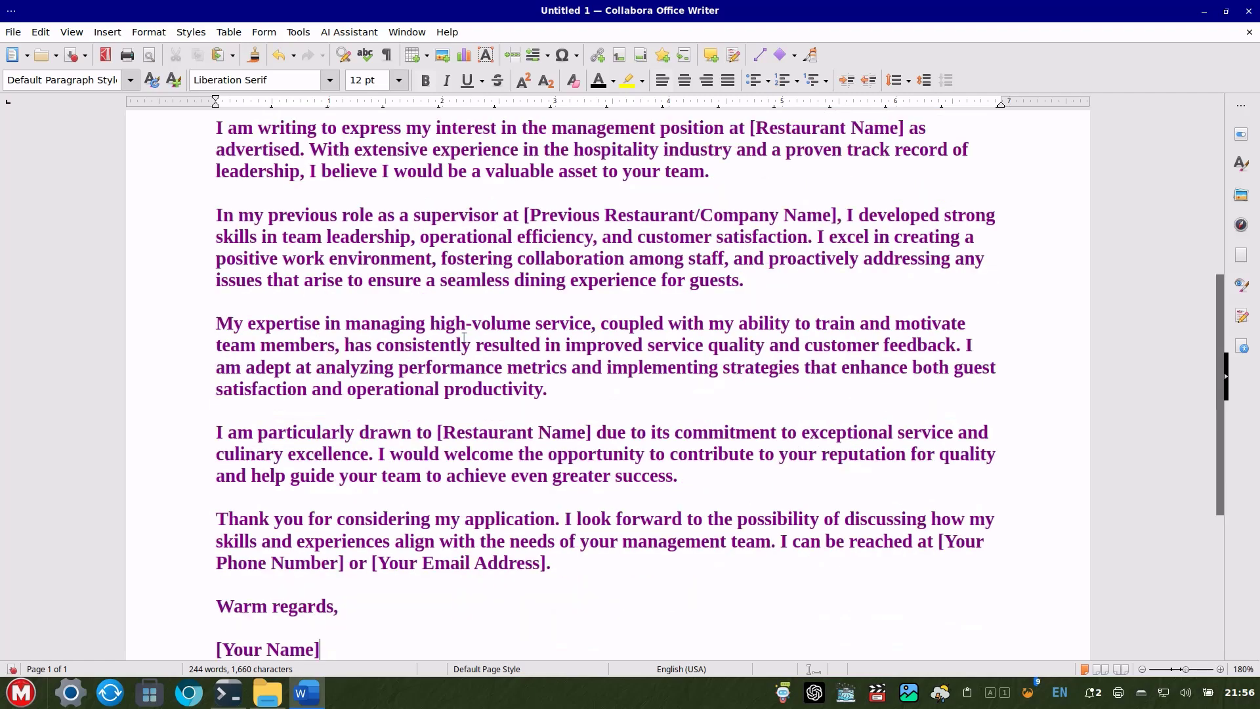
key("ctrl+a")
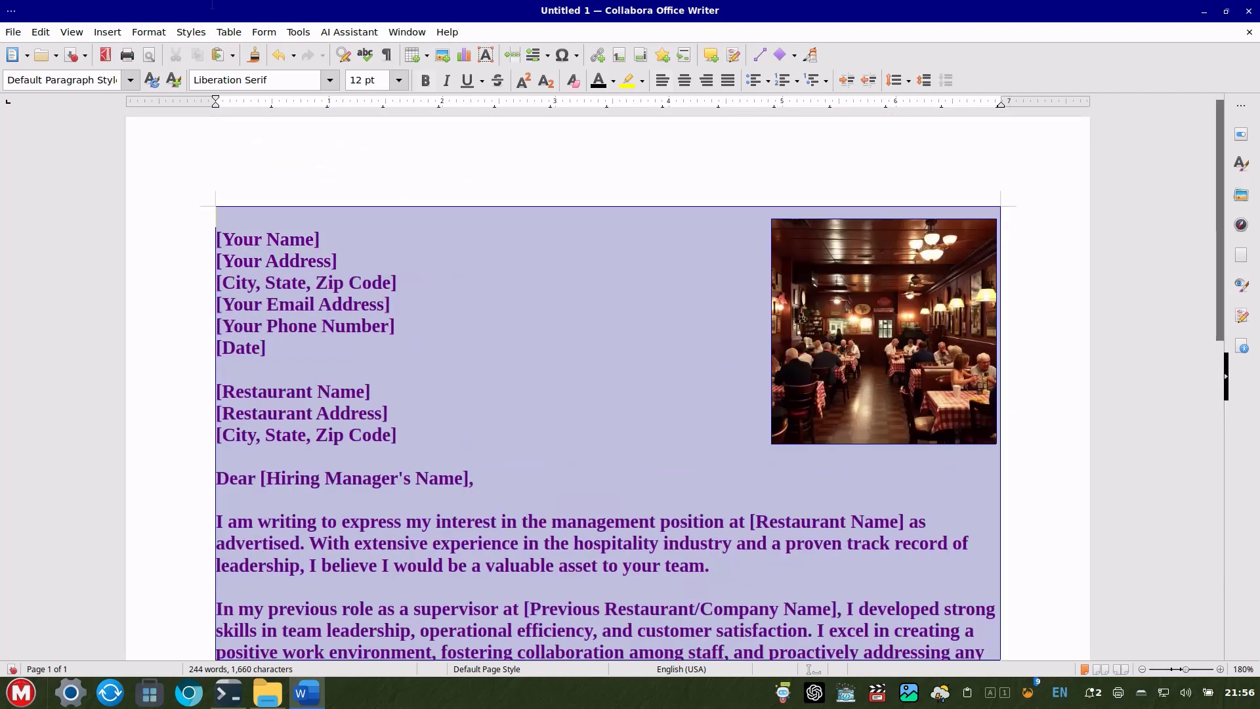
left_click(501, 258)
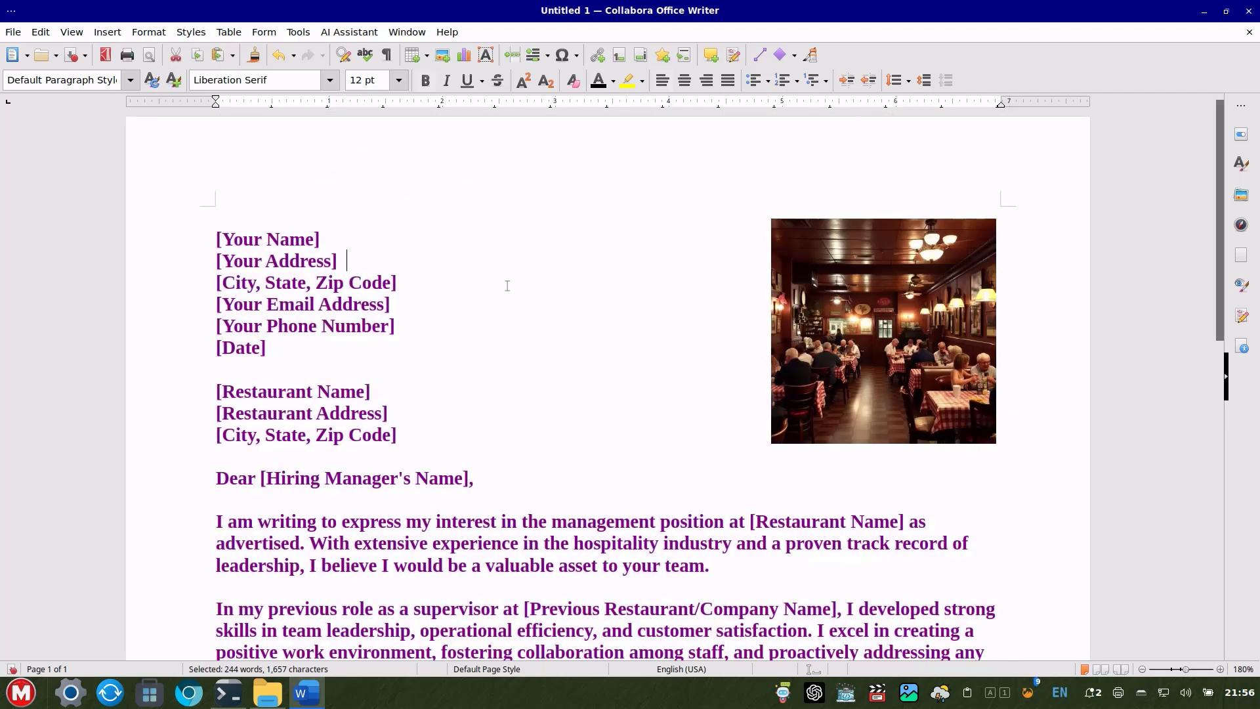
Delete the restaurant image beside the letter's address block.
left_click(841, 317)
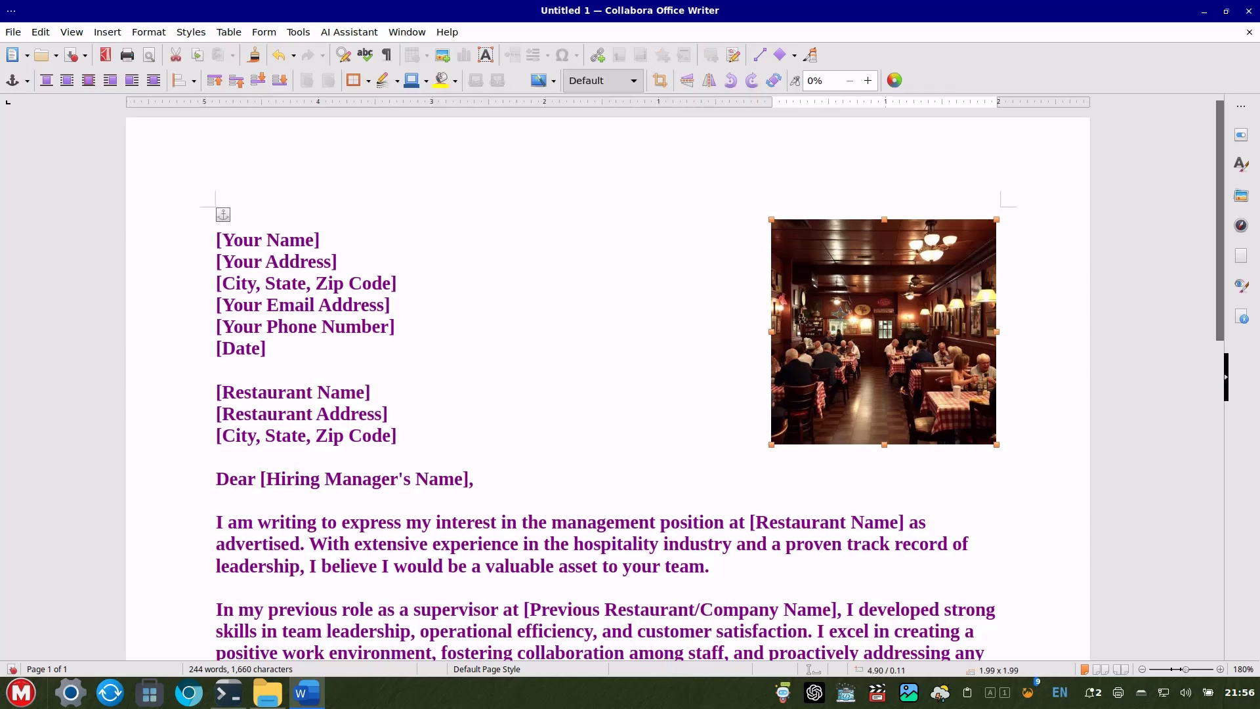
key("Delete")
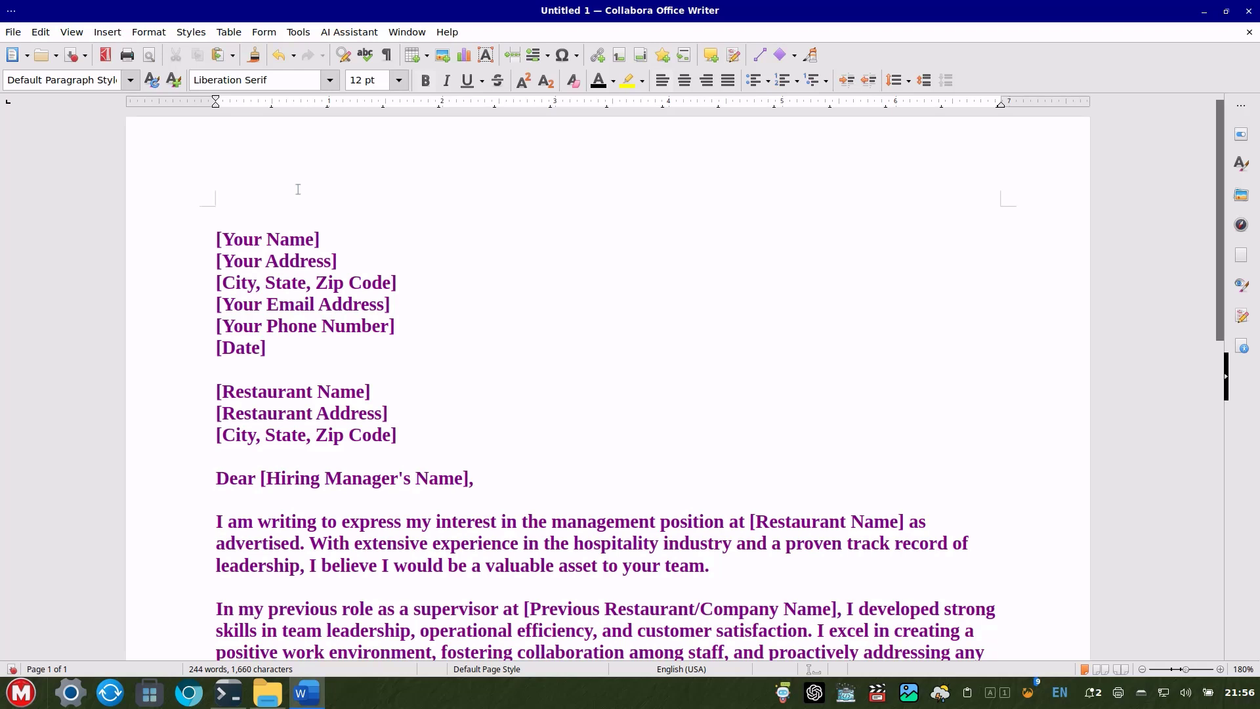
Write the image prompt "Manager inside an american restaurant" on the empty line above the sender's name placeholder.
type("manager in")
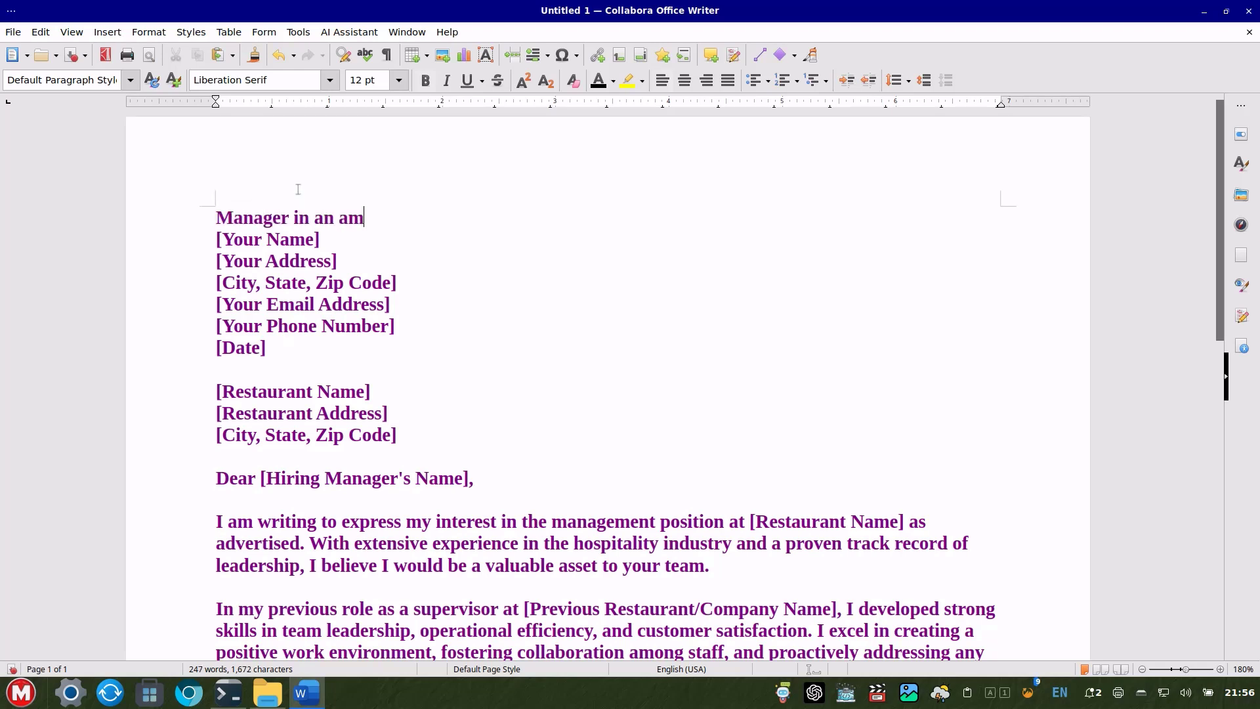
type(" an american resta")
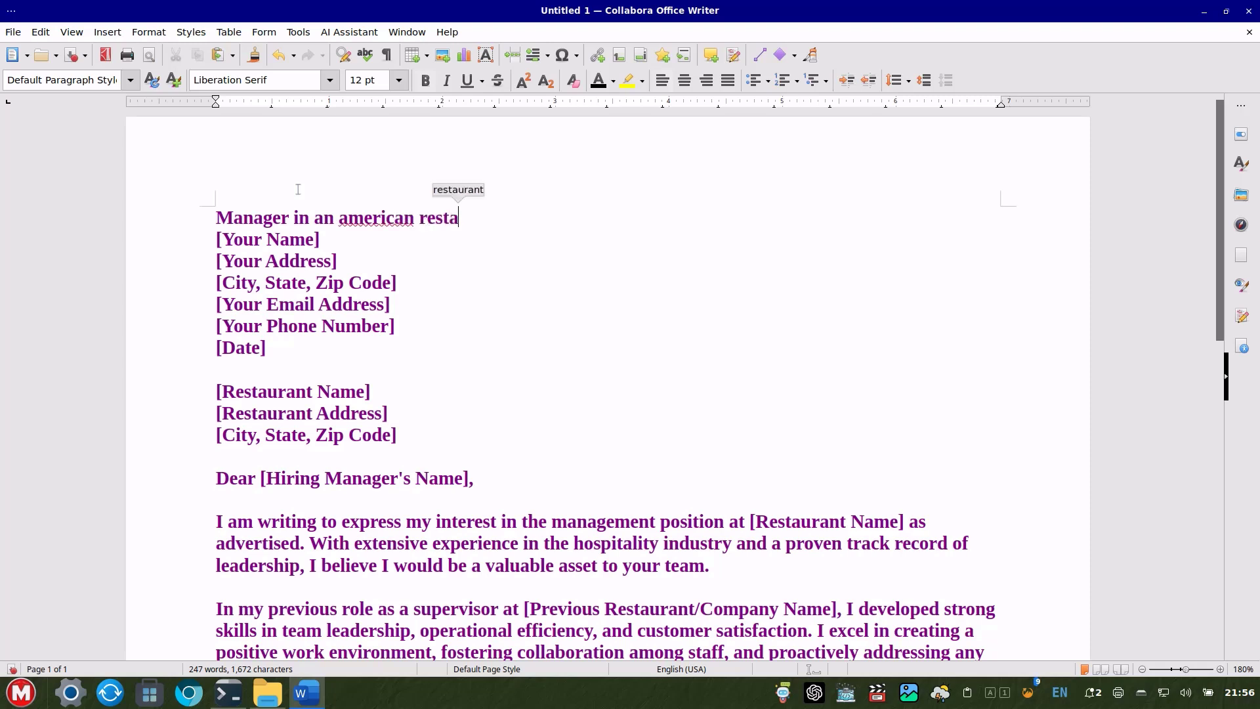
type("urant w")
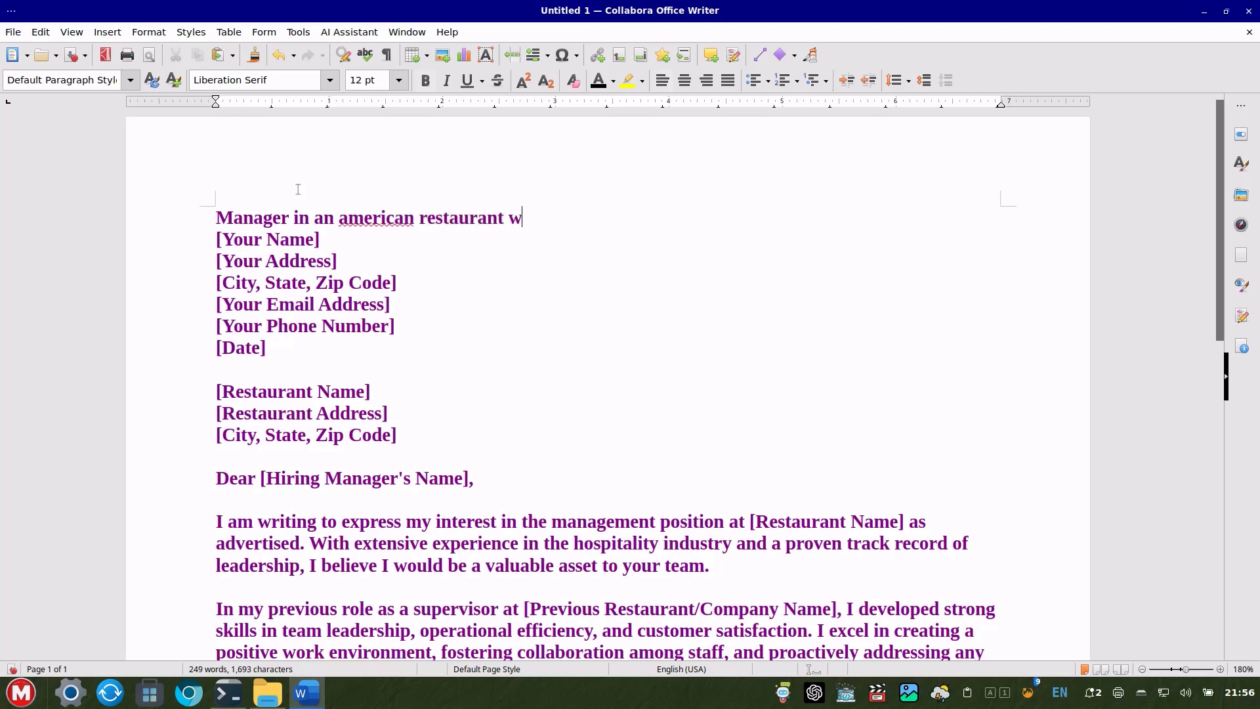
key("BackSpace")
key("BackSpace")
key("BackSpace")
key("BackSpace")
key("BackSpace")
key("BackSpace")
key("BackSpace")
type("side")
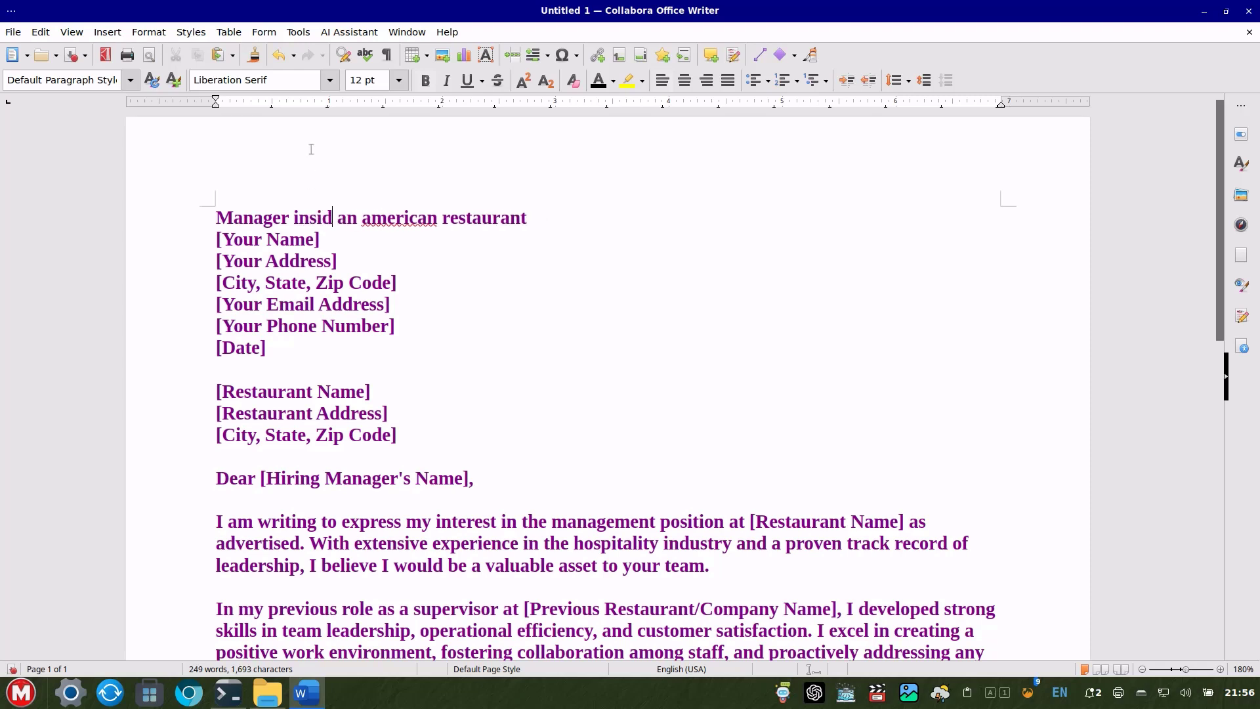
Generate a square image with the AI Assistant from the "Manager inside an american restaurant" line.
left_click_drag(556, 218, 214, 218)
left_click(344, 32)
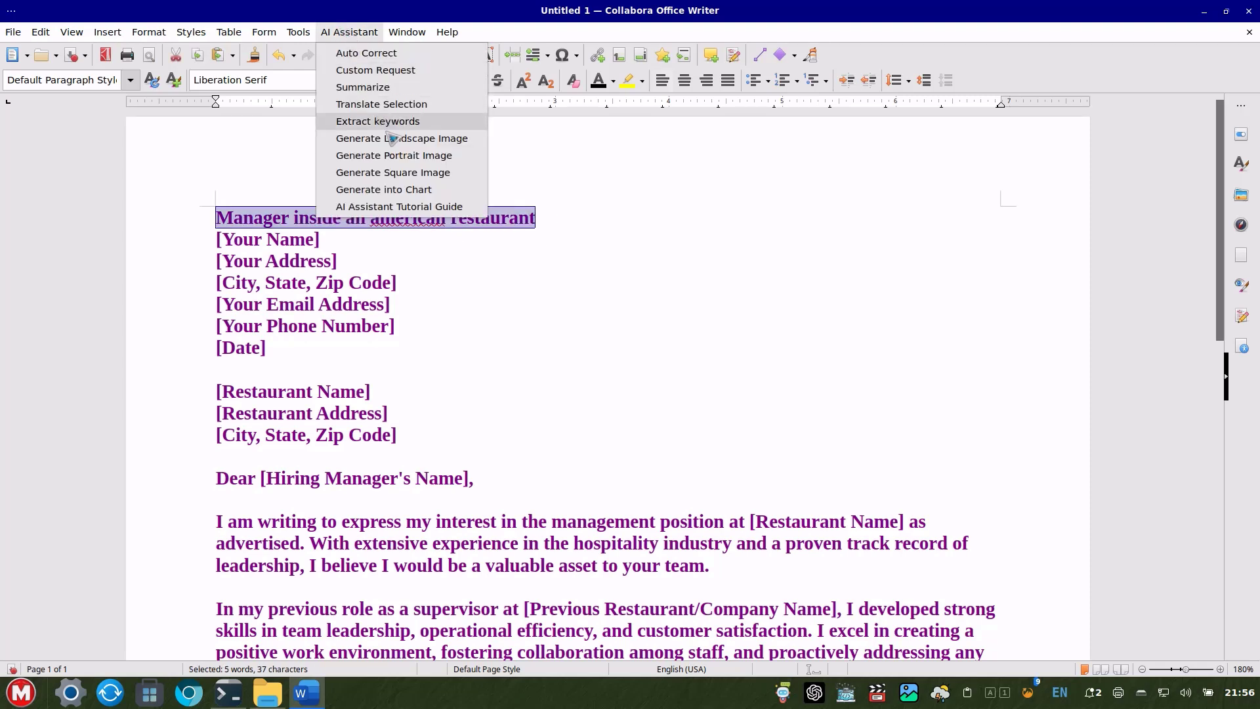
left_click(400, 173)
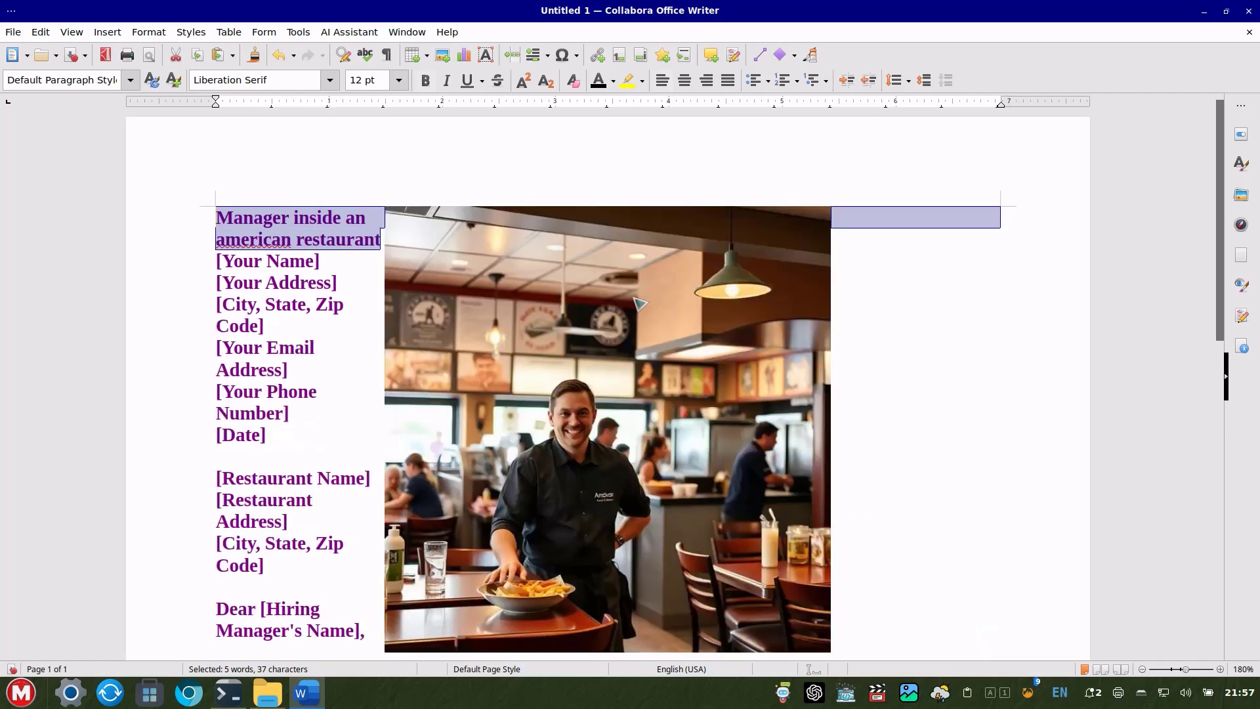
Move the generated manager image against the letter's right margin, to about 2.99 / 0.02.
left_click_drag(567, 336, 738, 331)
scroll(739, 331, "down", 3)
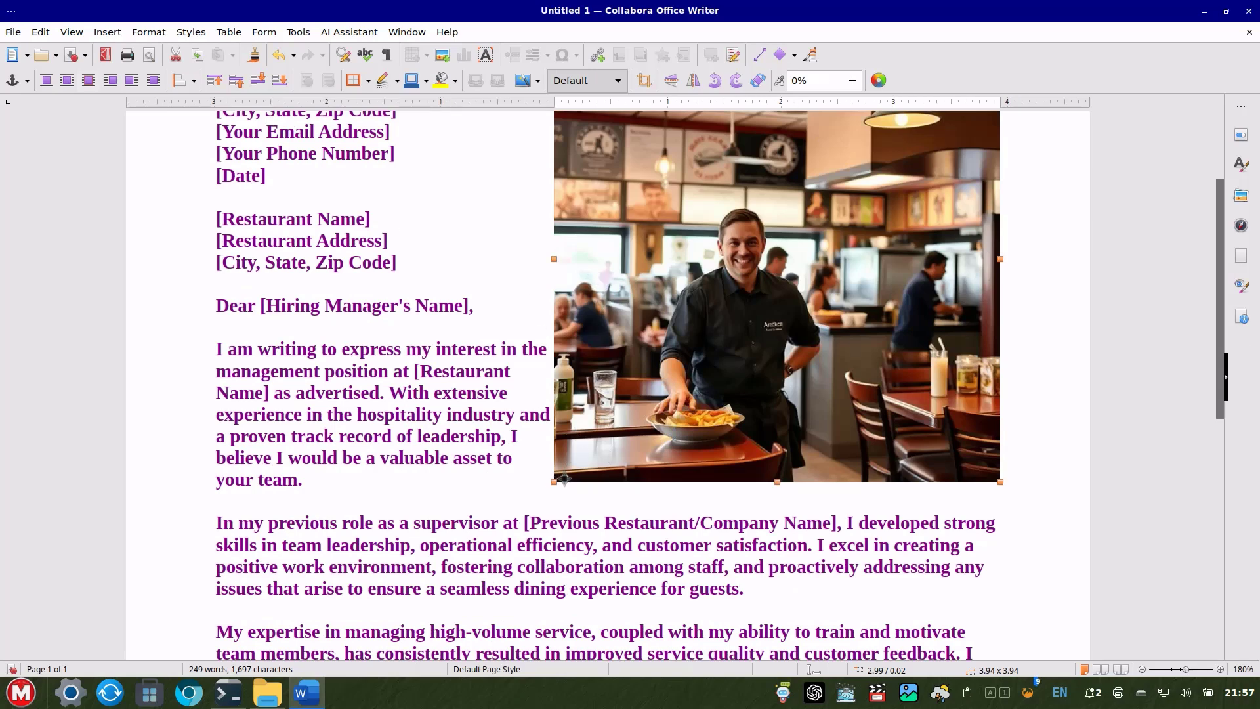
Shrink the manager image proportionally to about 2.39 x 2.39 and place it near the right margin at about 4.38 / 0.02.
left_click_drag(569, 461, 708, 244)
scroll(663, 251, "up", 3)
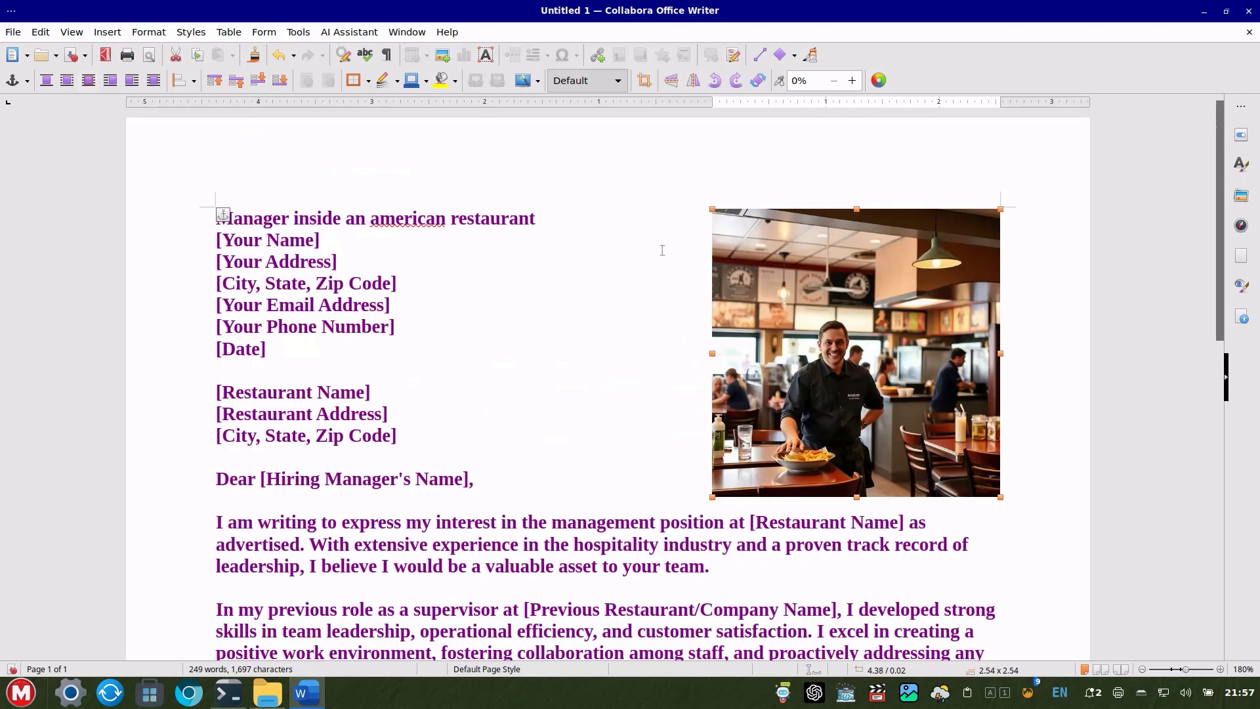
left_click_drag(726, 291, 721, 291)
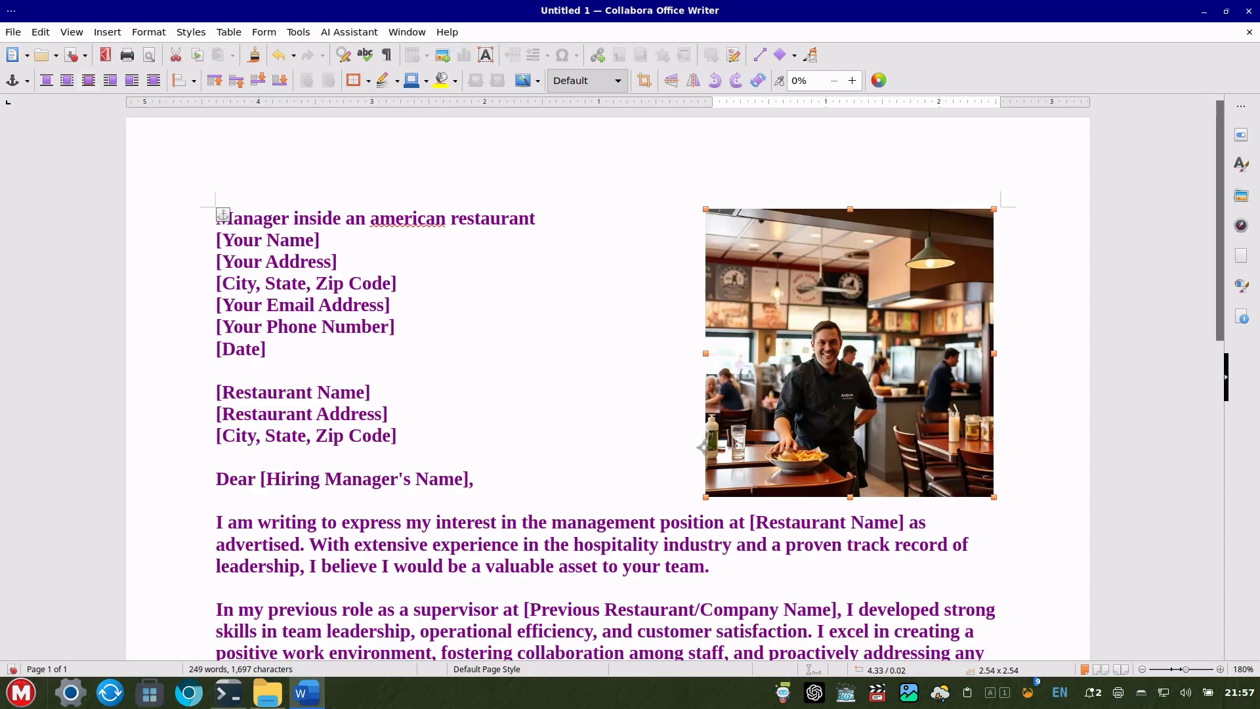
left_click_drag(704, 496, 727, 469)
left_click(593, 381)
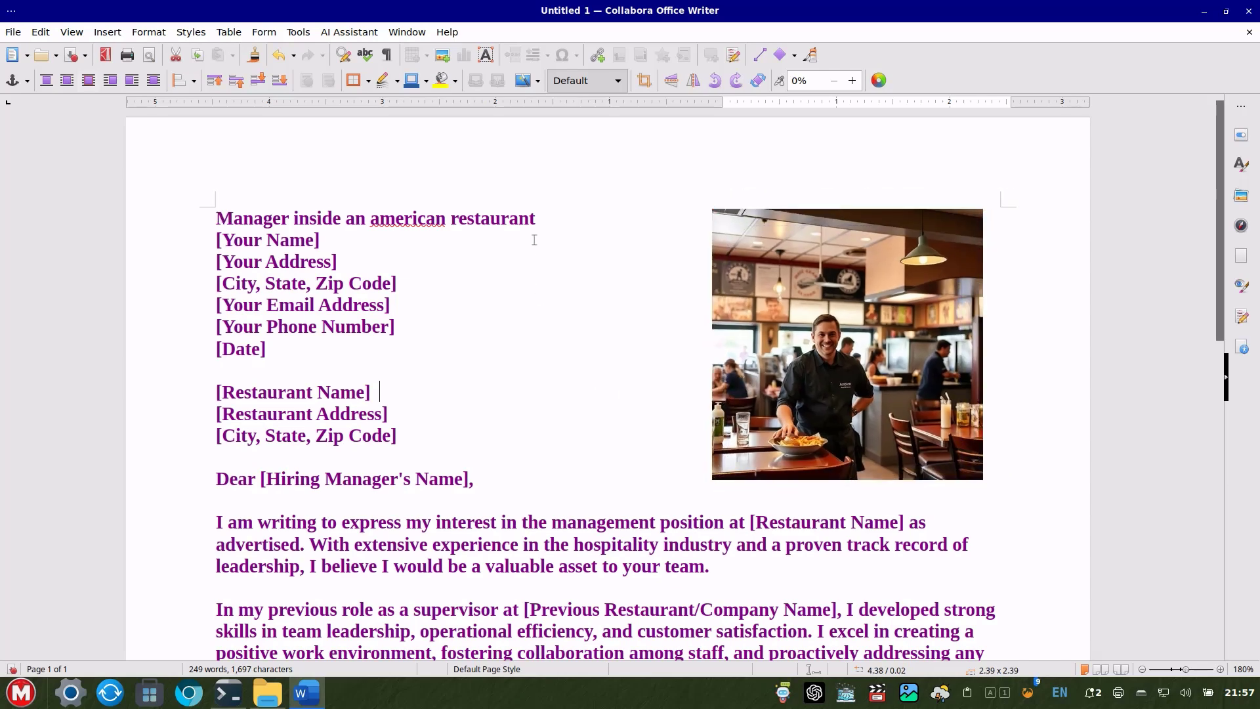
Delete the prompt line "Manager inside an american restaurant" and the empty line it leaves above the sender's name placeholder.
left_click_drag(536, 219, 233, 209)
key("Delete")
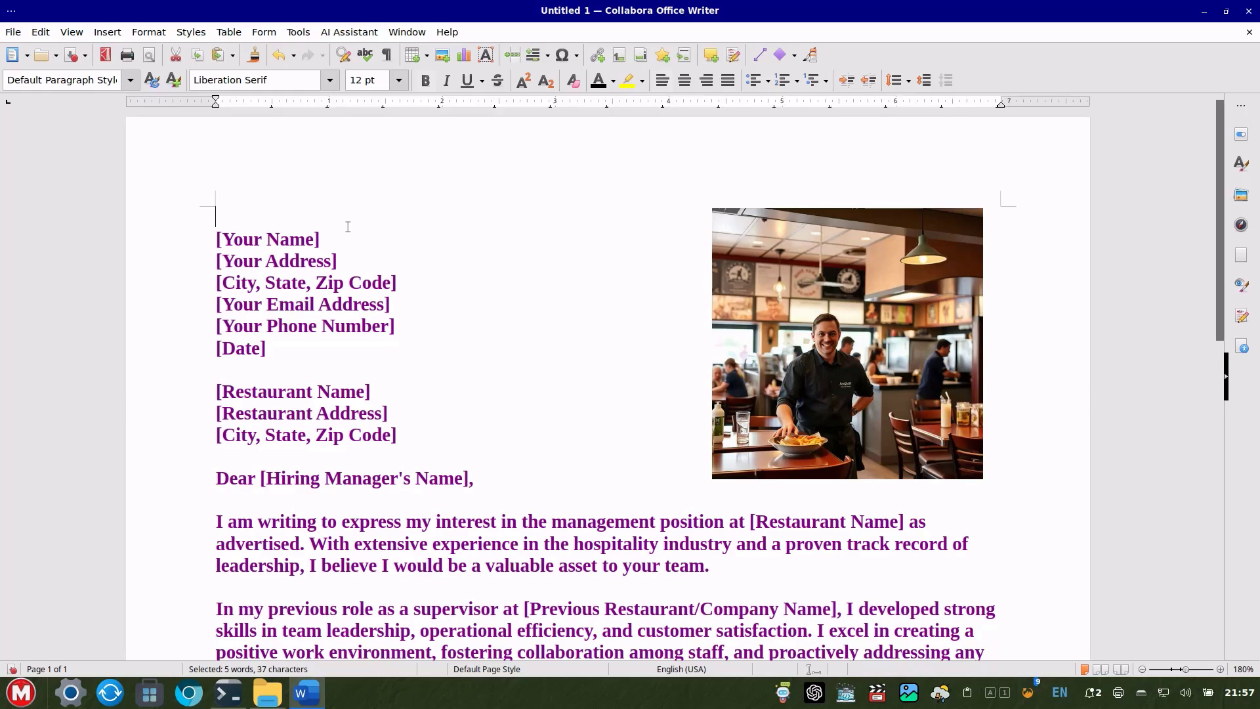
key("Delete")
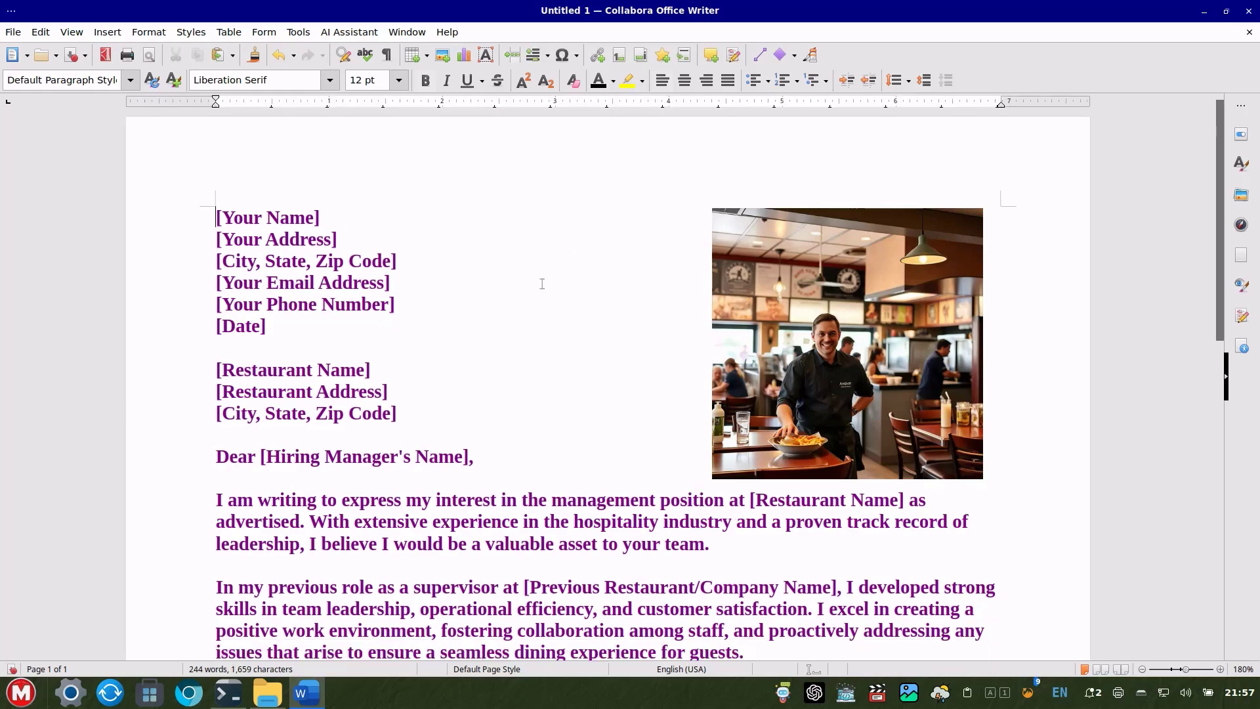
Review the rewritten management application letter from beginning to end and look over the available AI Assistant commands.
scroll(542, 276, "down", 9)
scroll(542, 277, "up", 9)
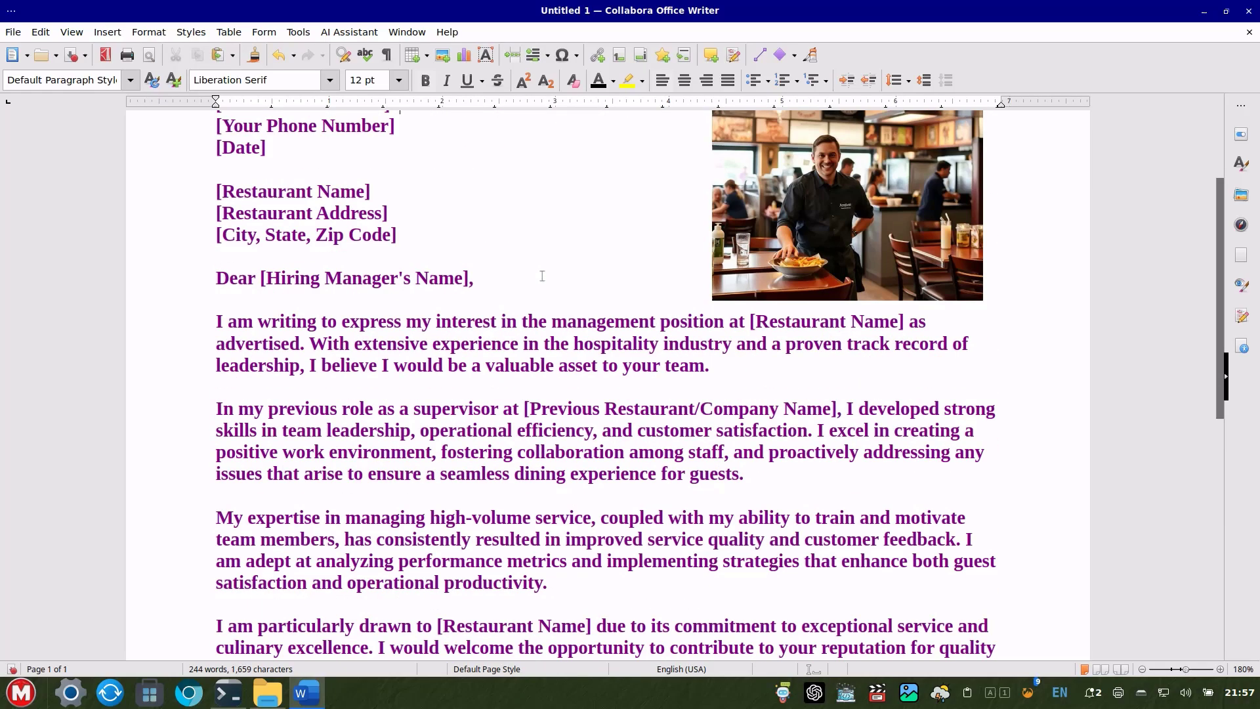
left_click(352, 33)
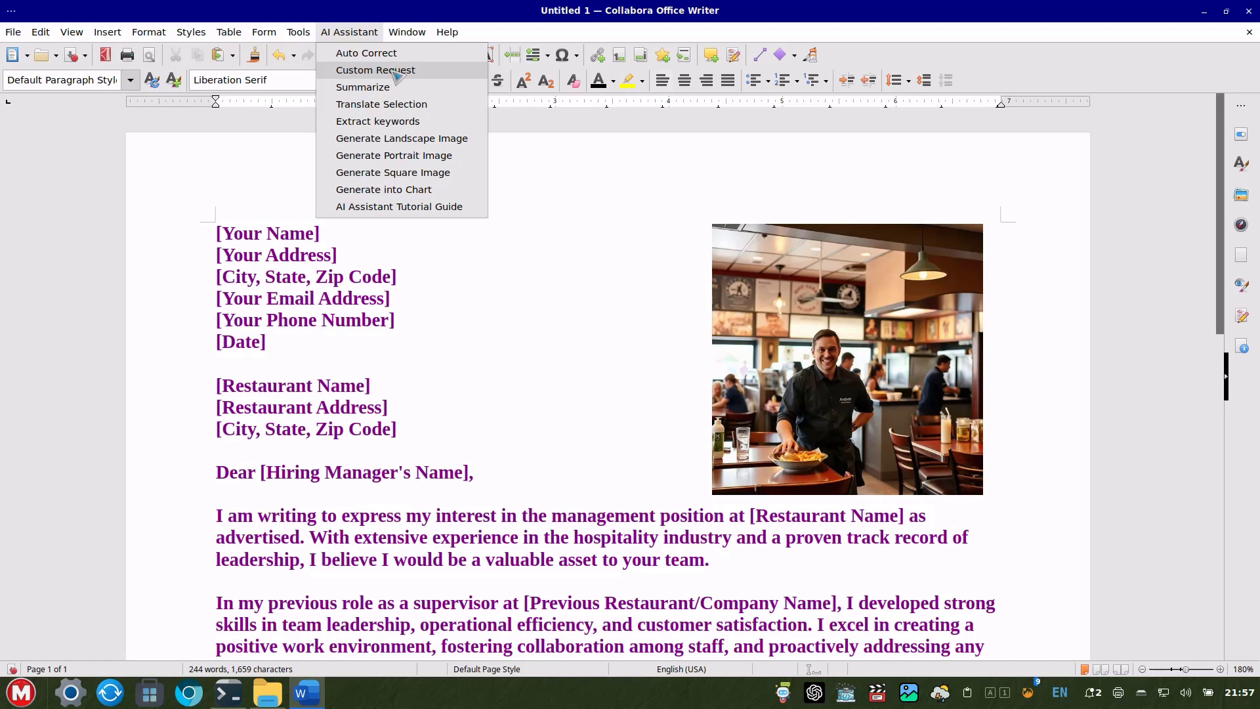
left_click(361, 262)
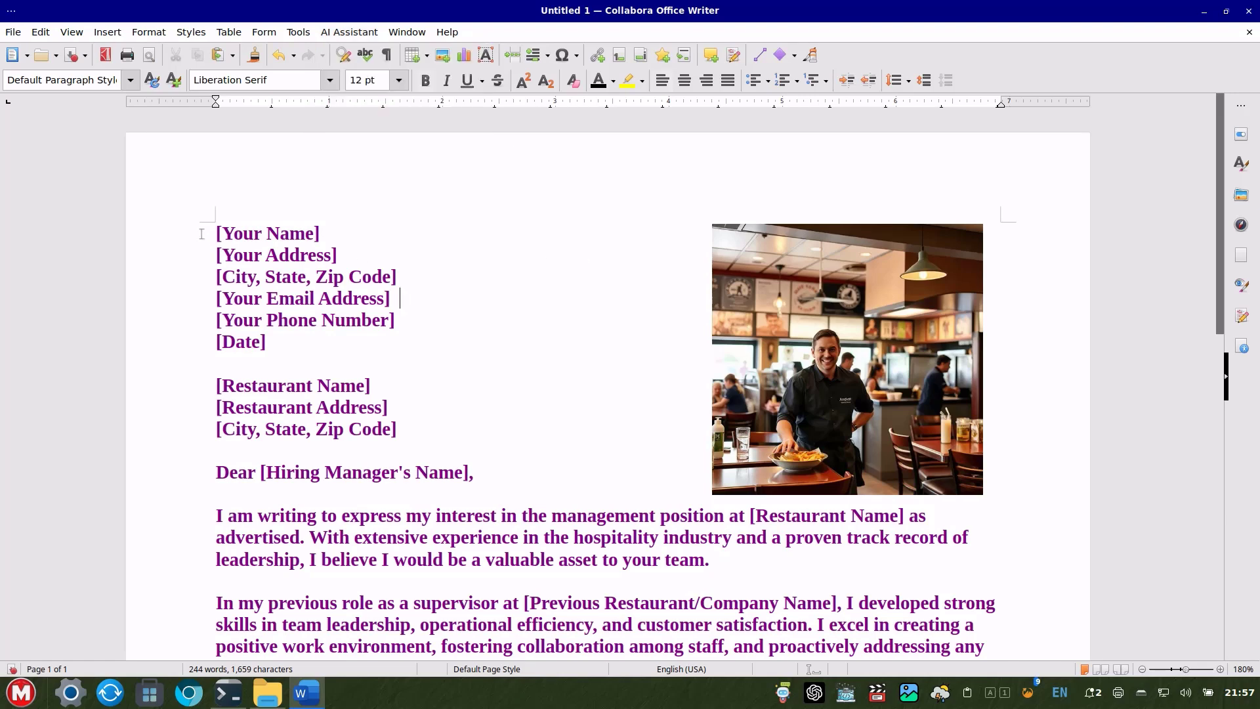
scroll(576, 490, "down", 9)
left_click_drag(222, 236, 587, 451)
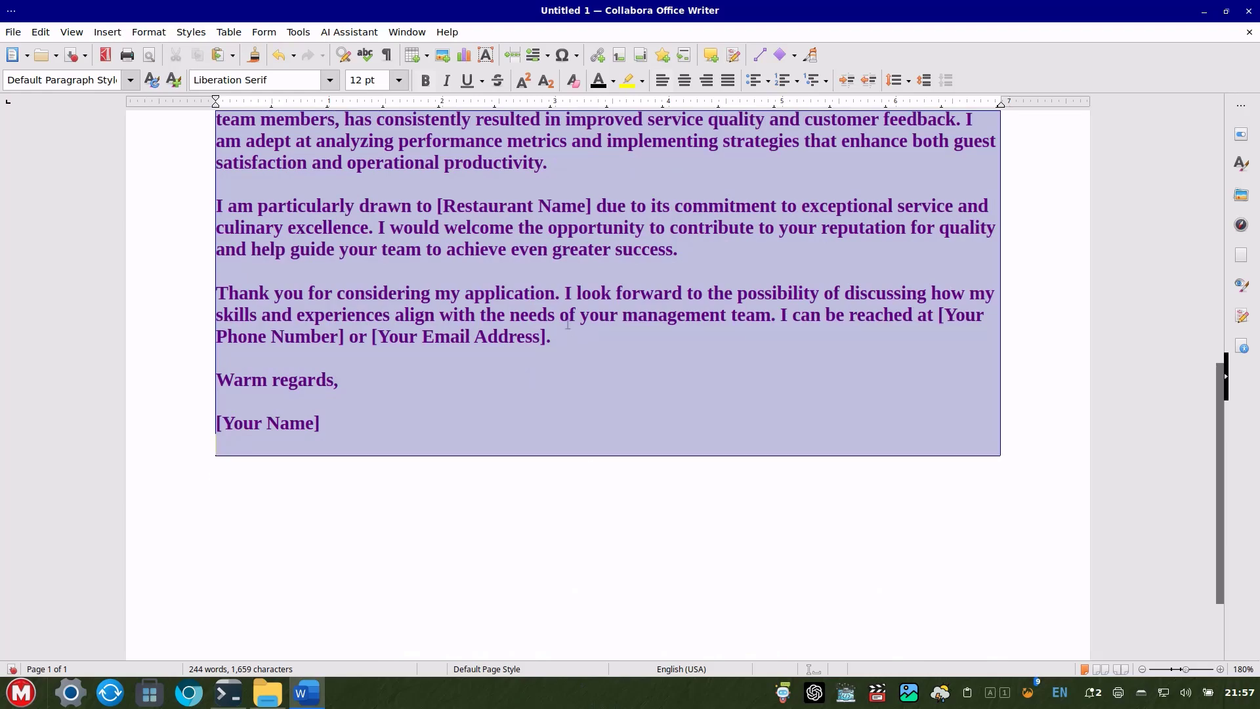
scroll(568, 324, "up", 6)
scroll(568, 323, "up", 3)
left_click(343, 253)
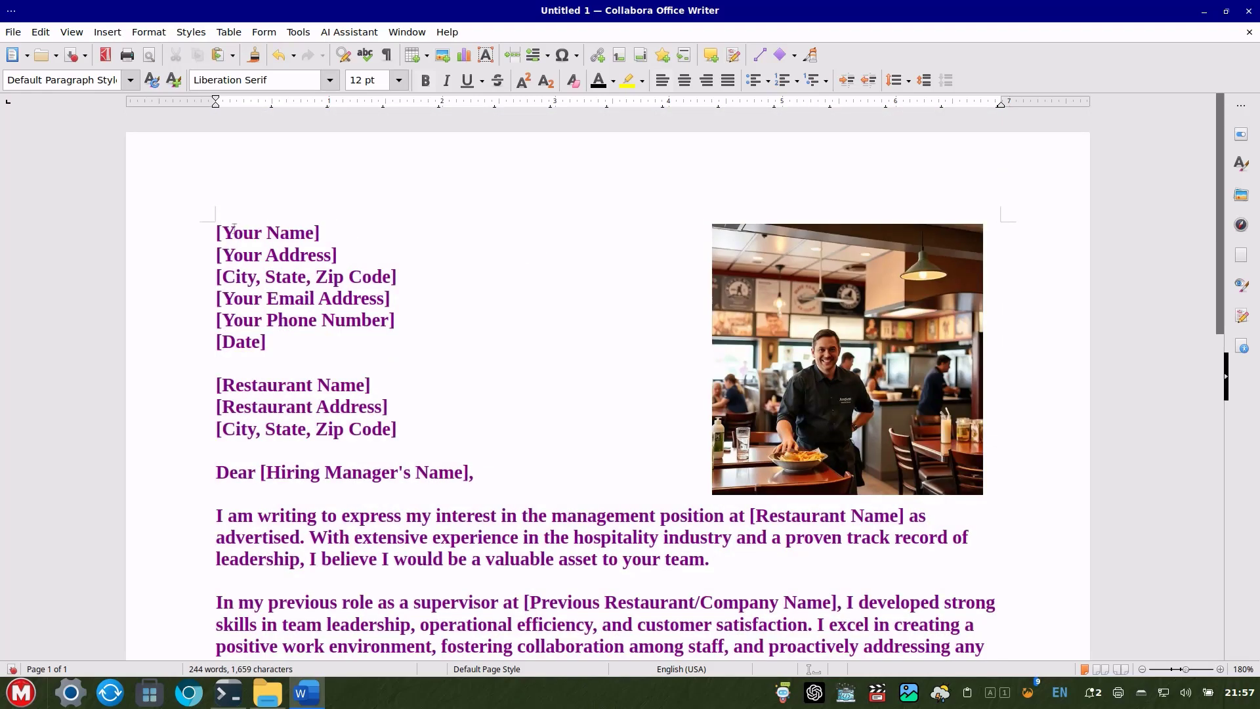
left_click_drag(212, 230, 512, 656)
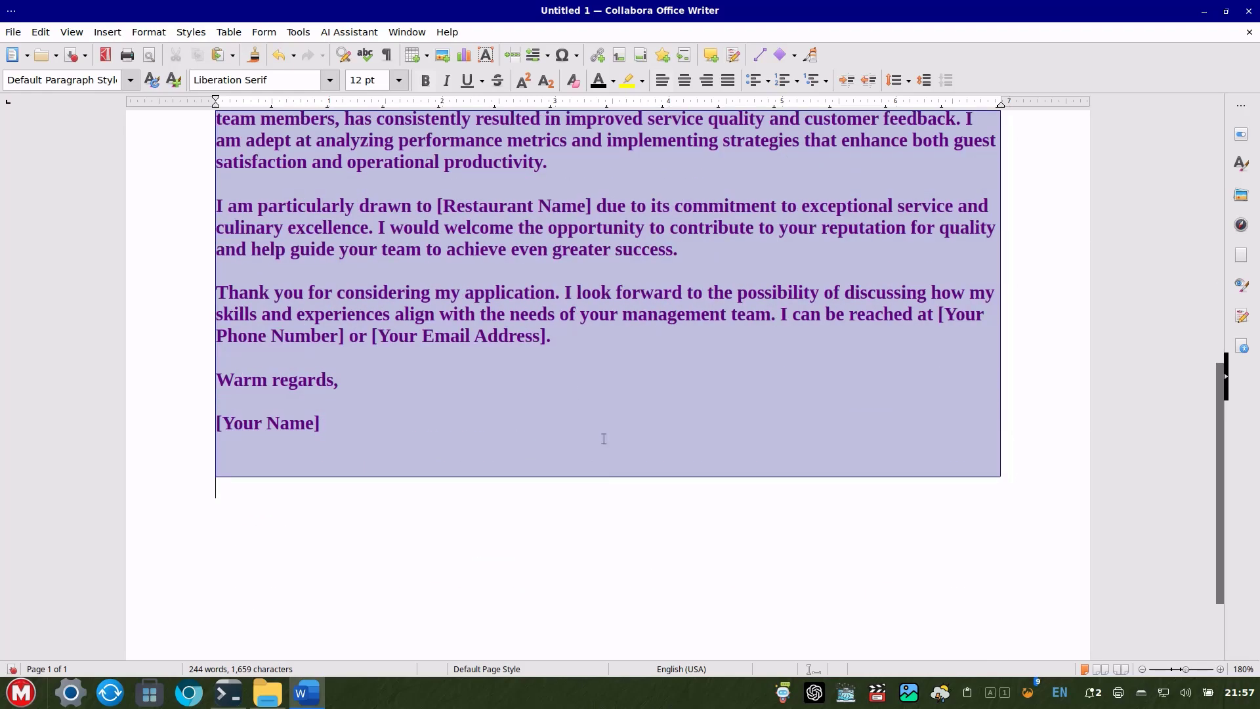
left_click(582, 378)
scroll(582, 378, "up", 8)
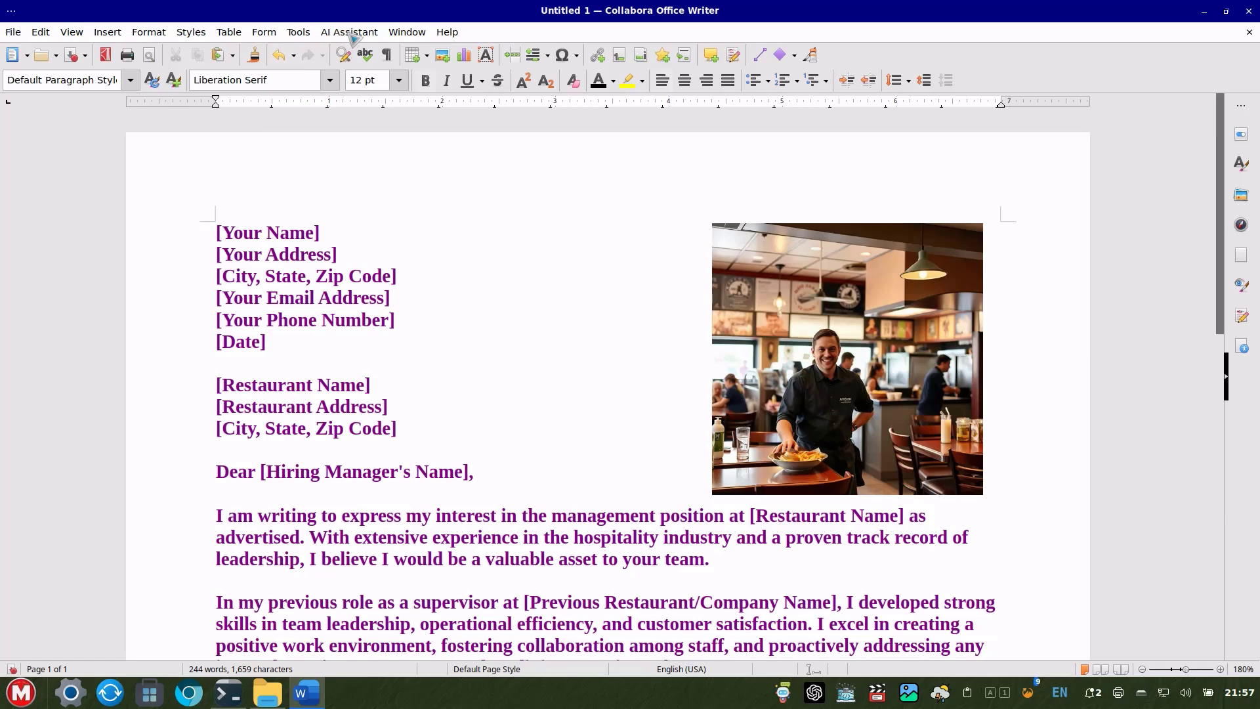
left_click(493, 239)
left_click(349, 32)
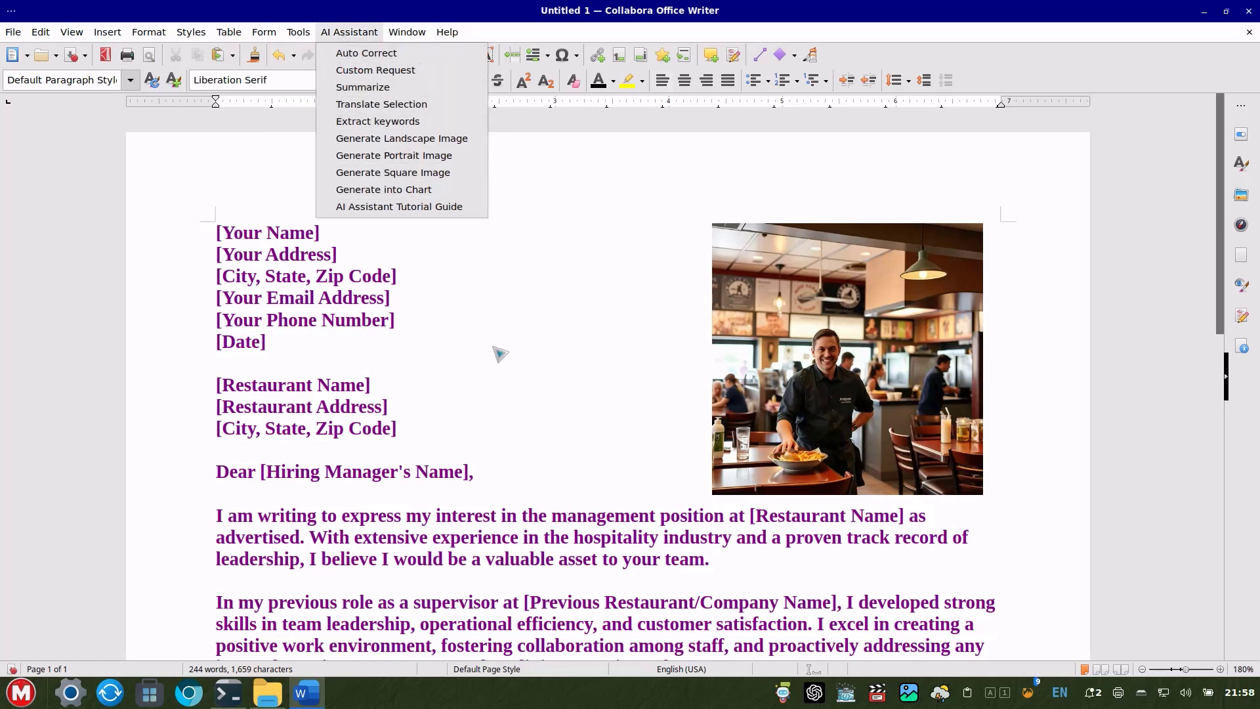
left_click(512, 341)
scroll(590, 313, "down", 3)
scroll(591, 314, "down", 4)
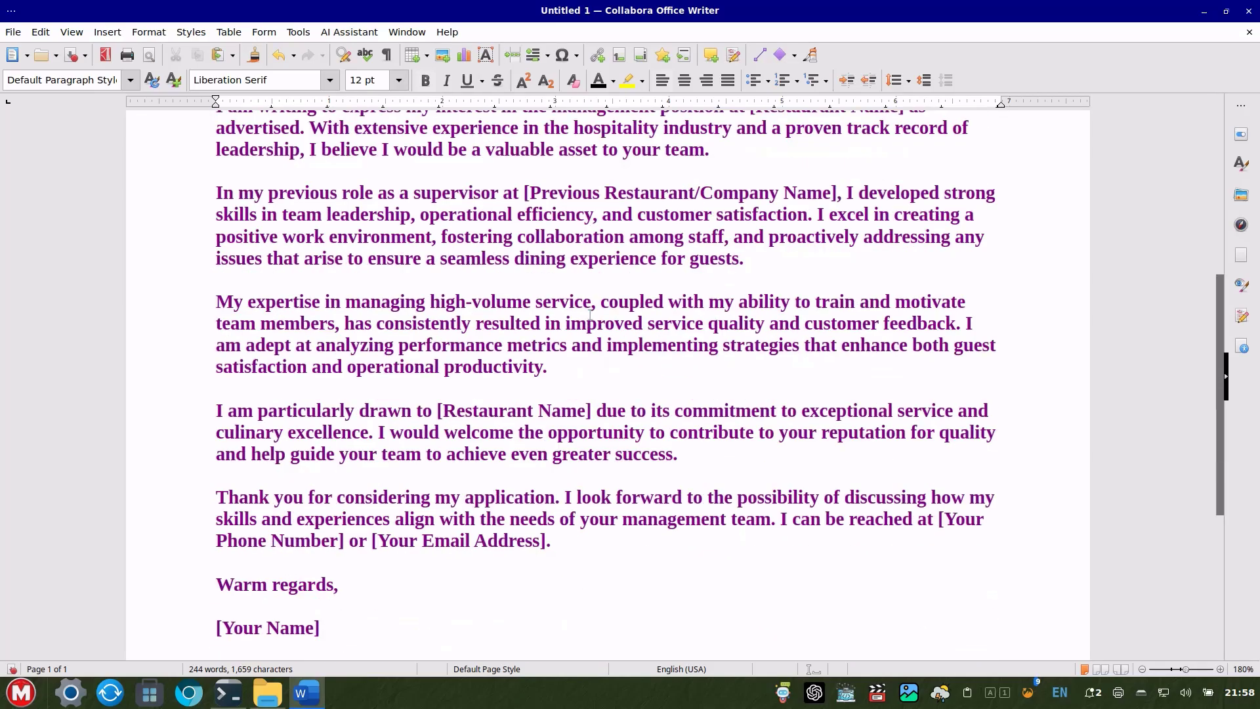
scroll(590, 315, "up", 7)
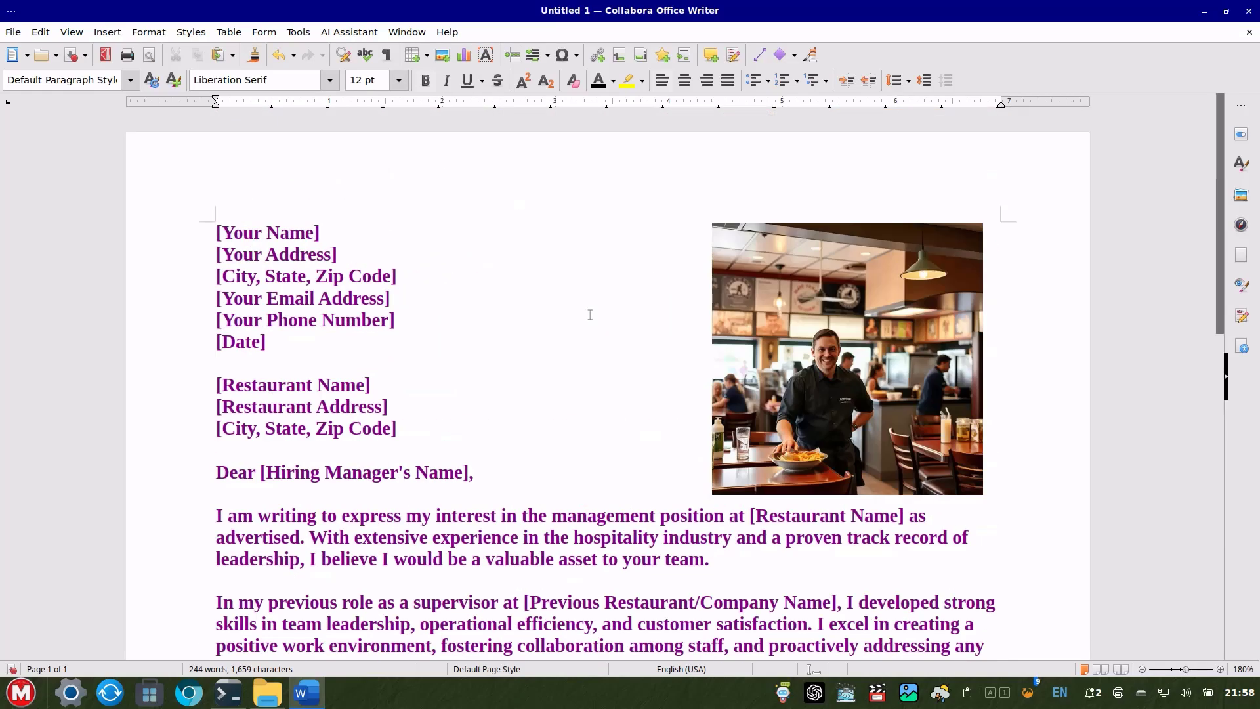
scroll(590, 314, "down", 1)
left_click(333, 33)
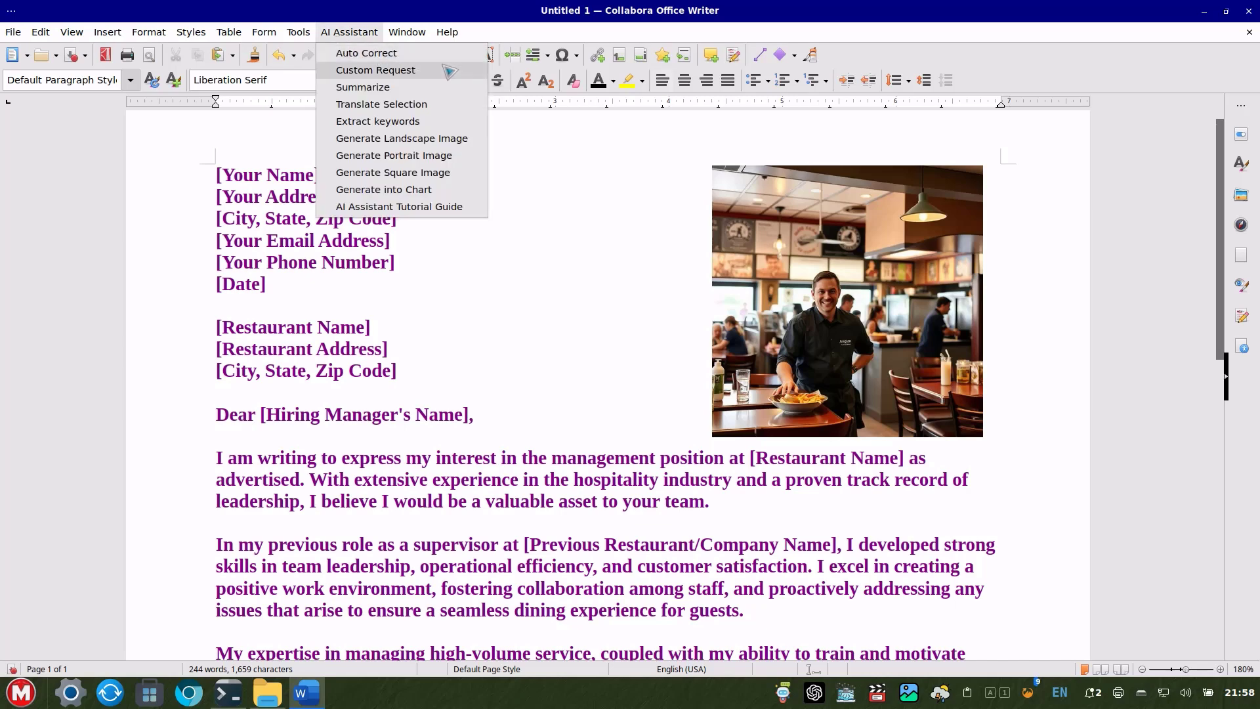
left_click(560, 262)
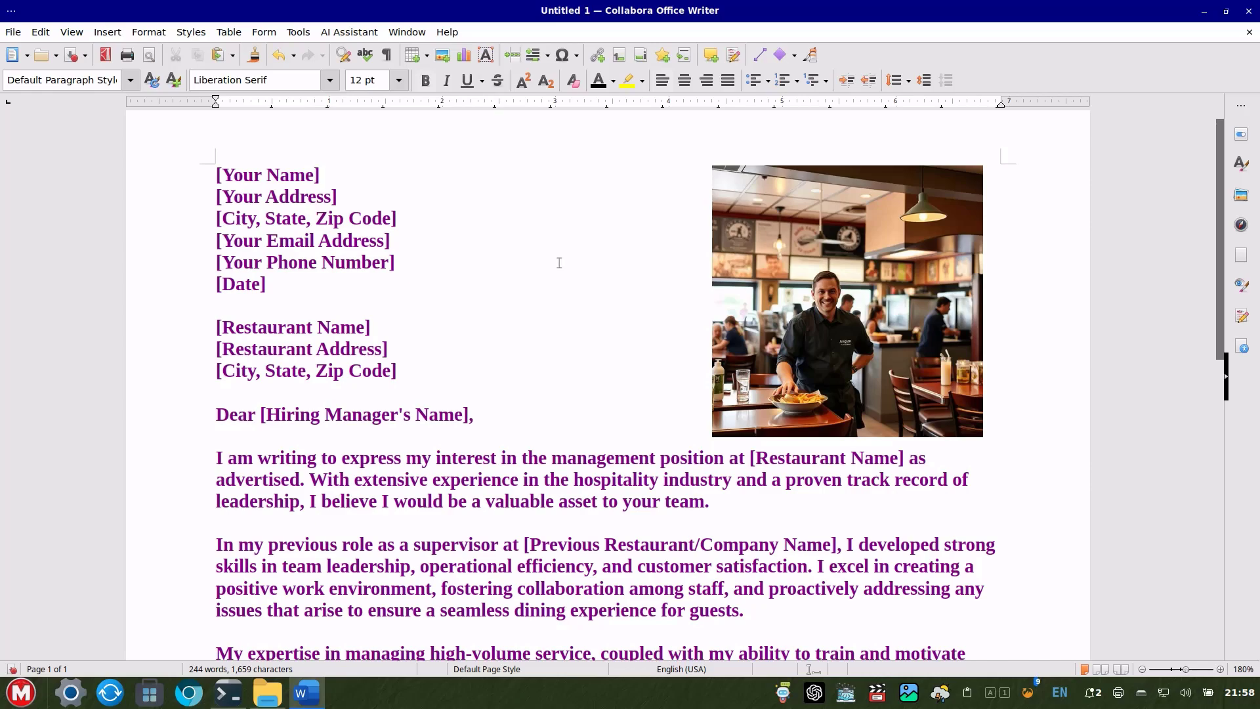
scroll(560, 262, "down", 7)
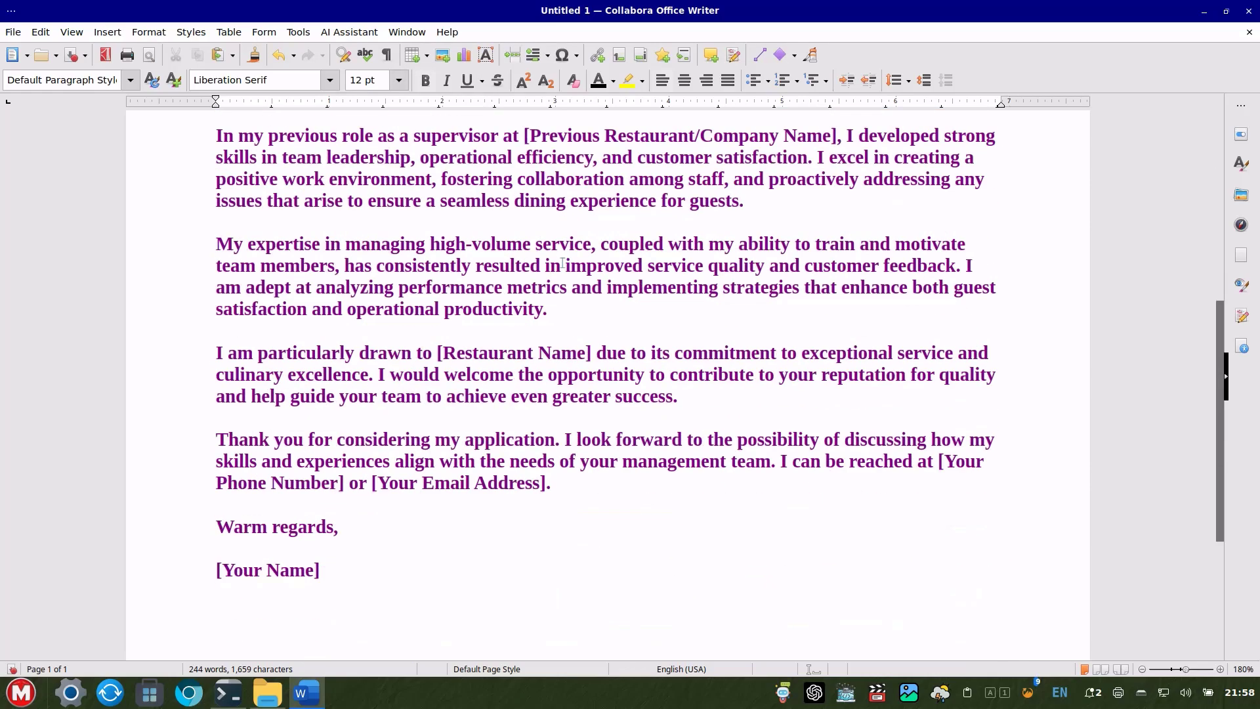
scroll(561, 262, "up", 6)
scroll(563, 263, "up", 2)
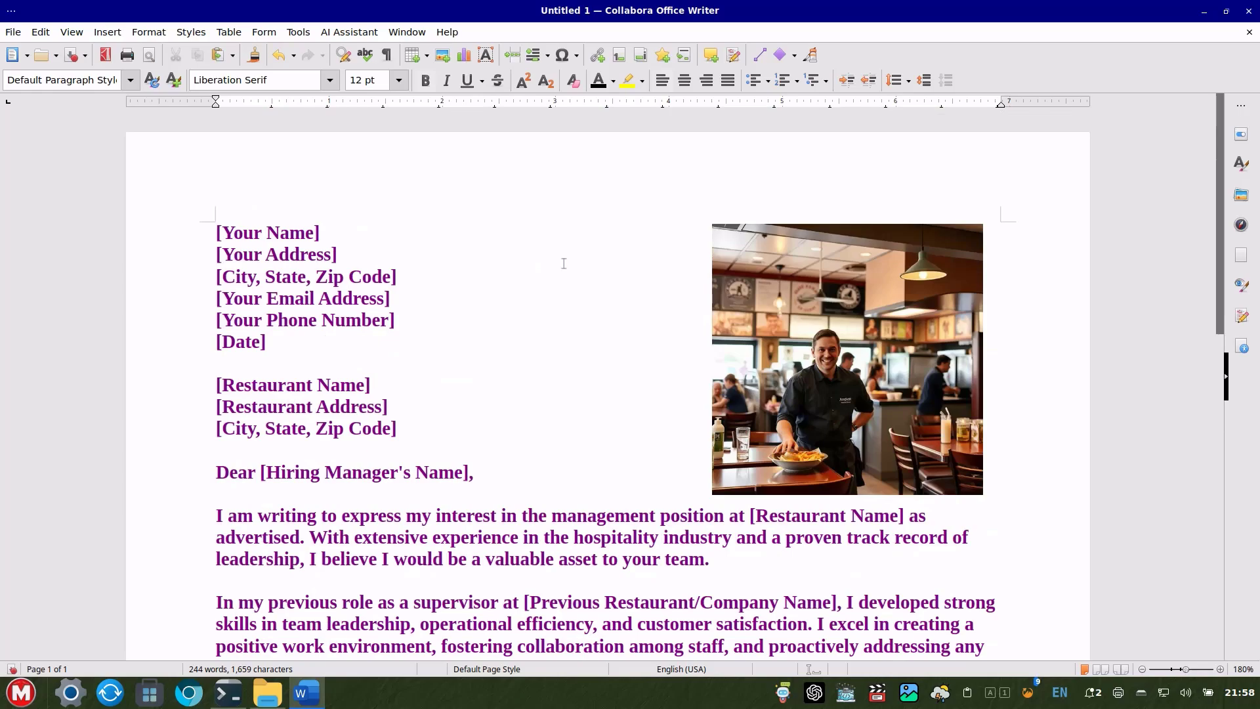
Nudge the manager image slightly closer to the letter's right margin and check the page layout.
left_click_drag(735, 294, 744, 294)
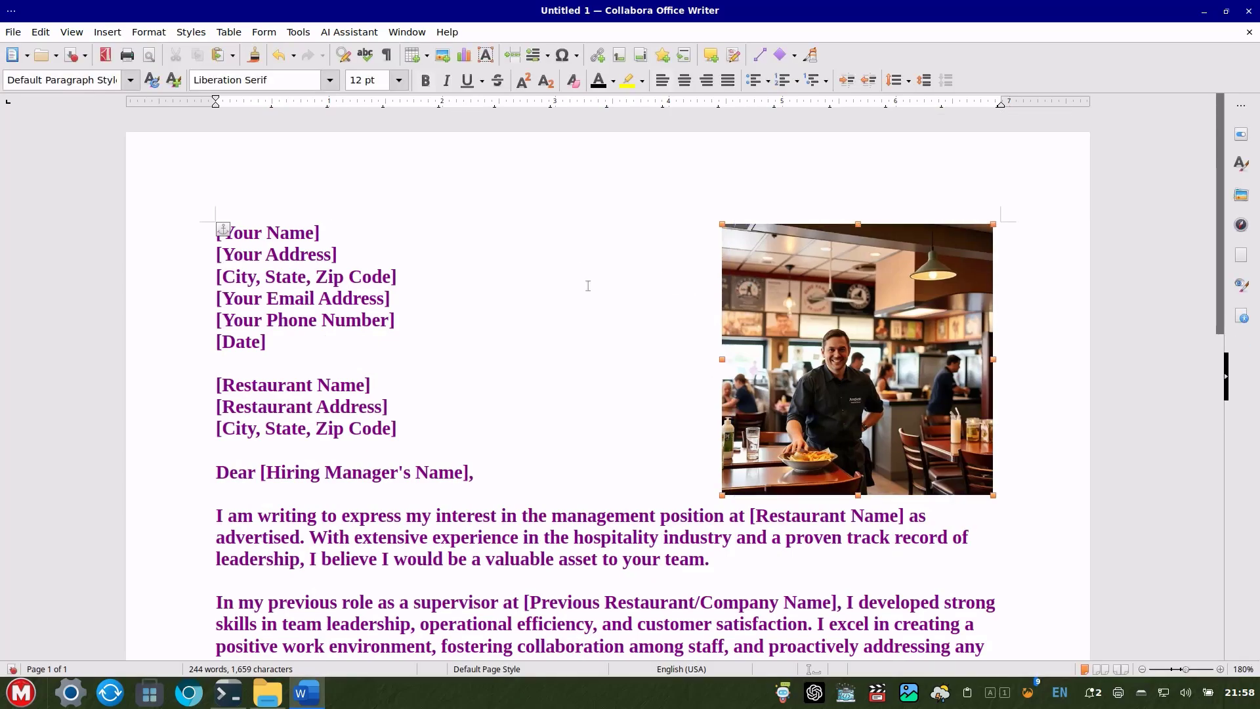
left_click(568, 287)
scroll(569, 289, "down", 10)
scroll(568, 290, "up", 8)
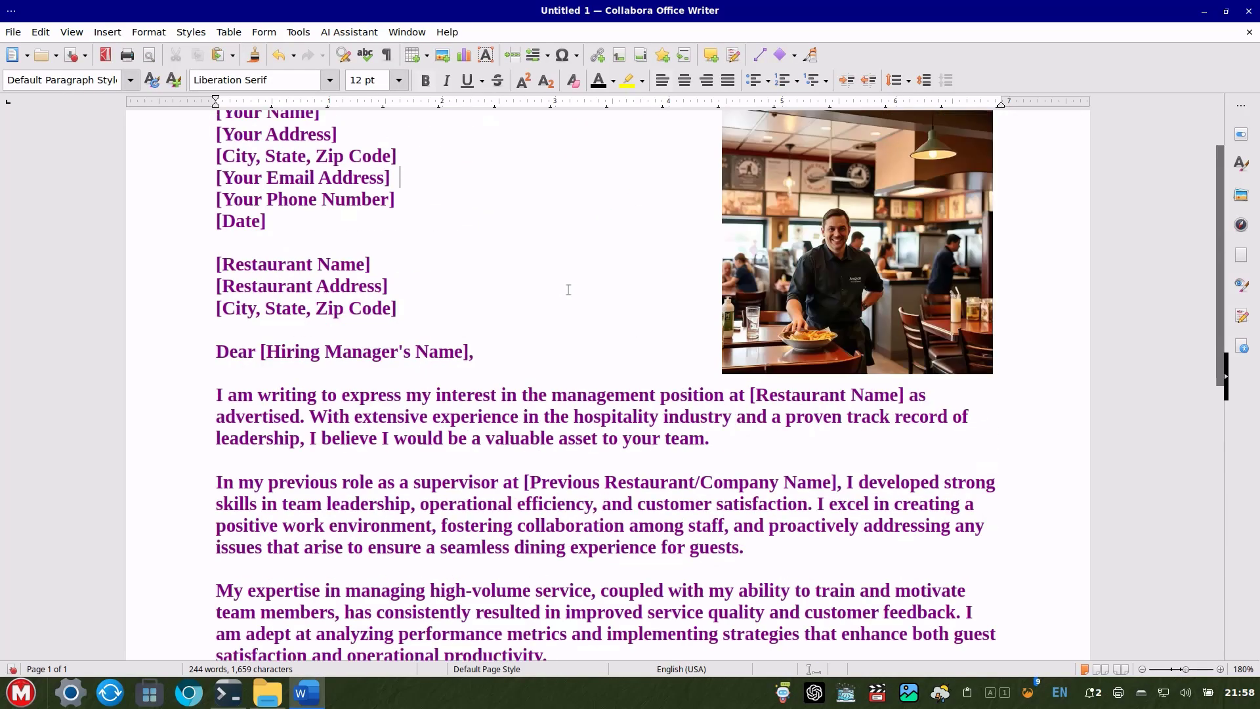
scroll(568, 290, "up", 2)
Close the application letter document without saving its changes.
left_click(1247, 13)
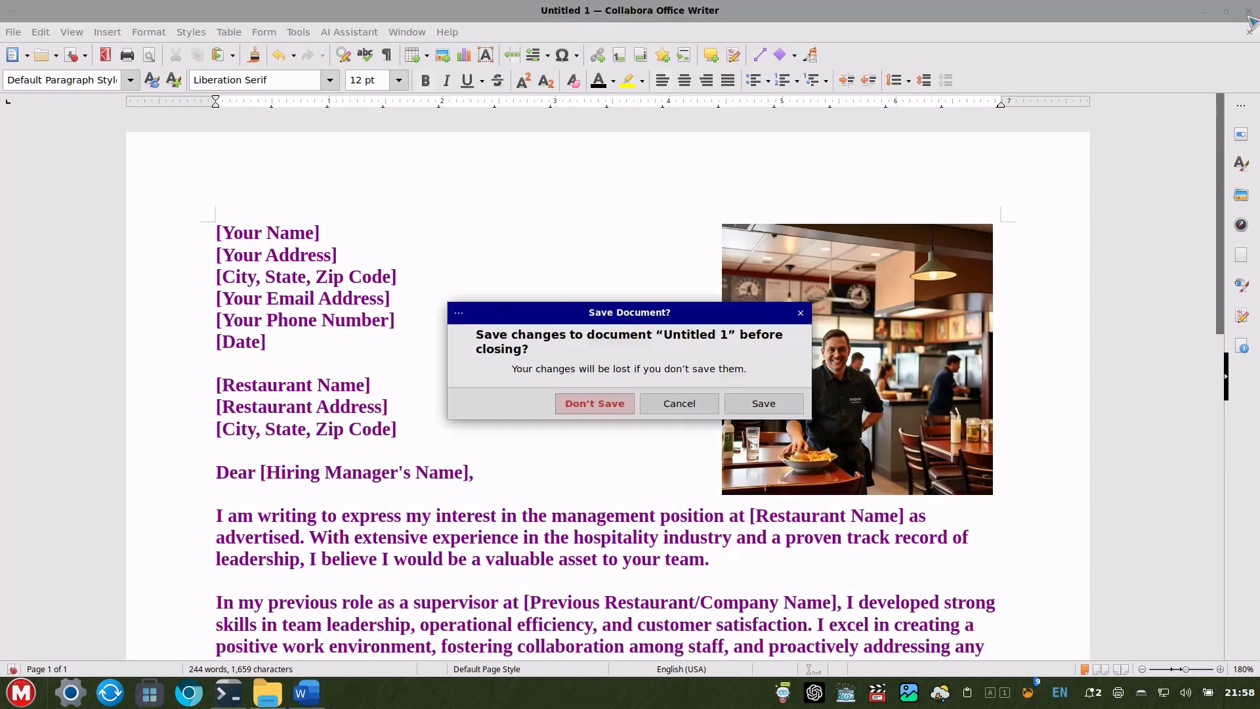
left_click(595, 403)
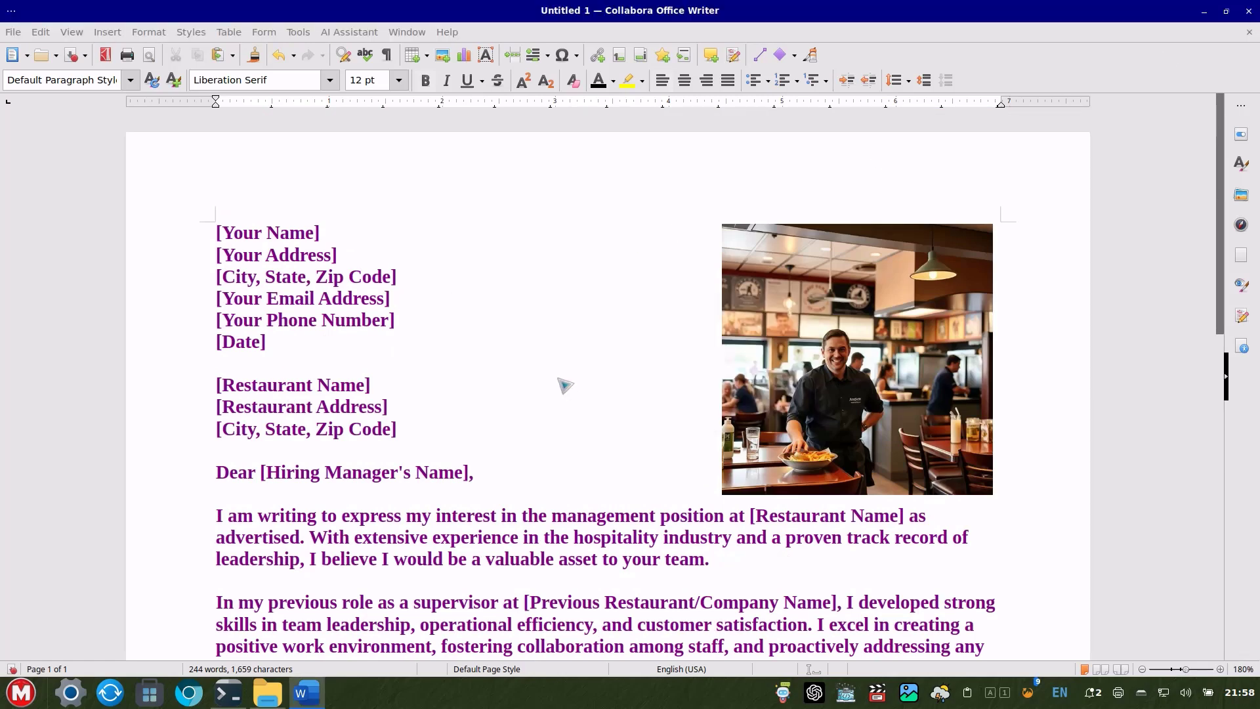
Look over the installed Office applications and the tools offered in the Electra AI ToolBox.
left_click(20, 690)
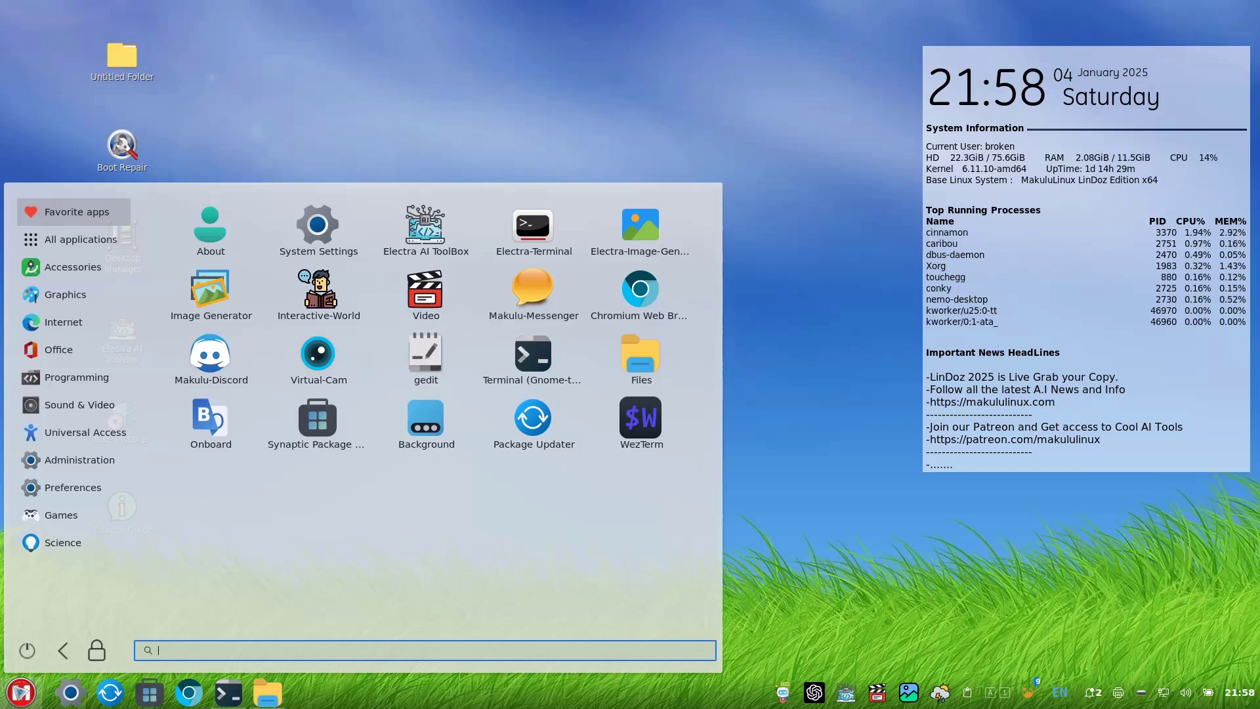
mouse_move(75, 351)
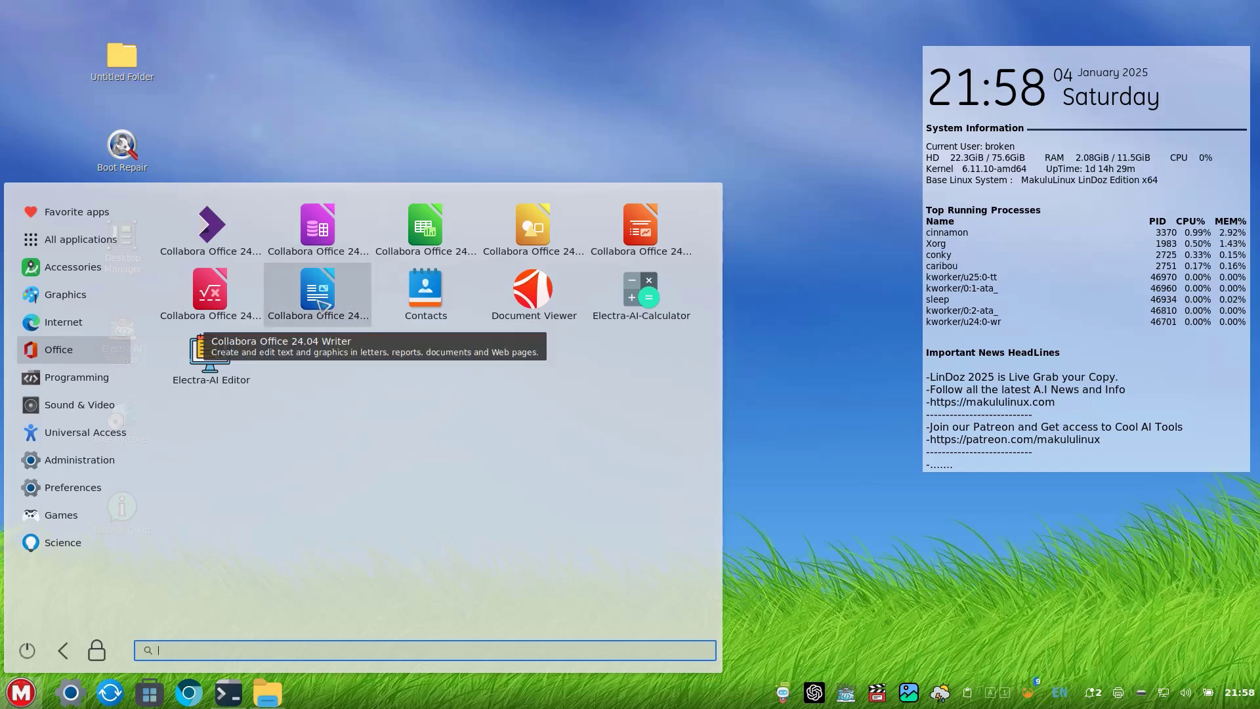
left_click(317, 67)
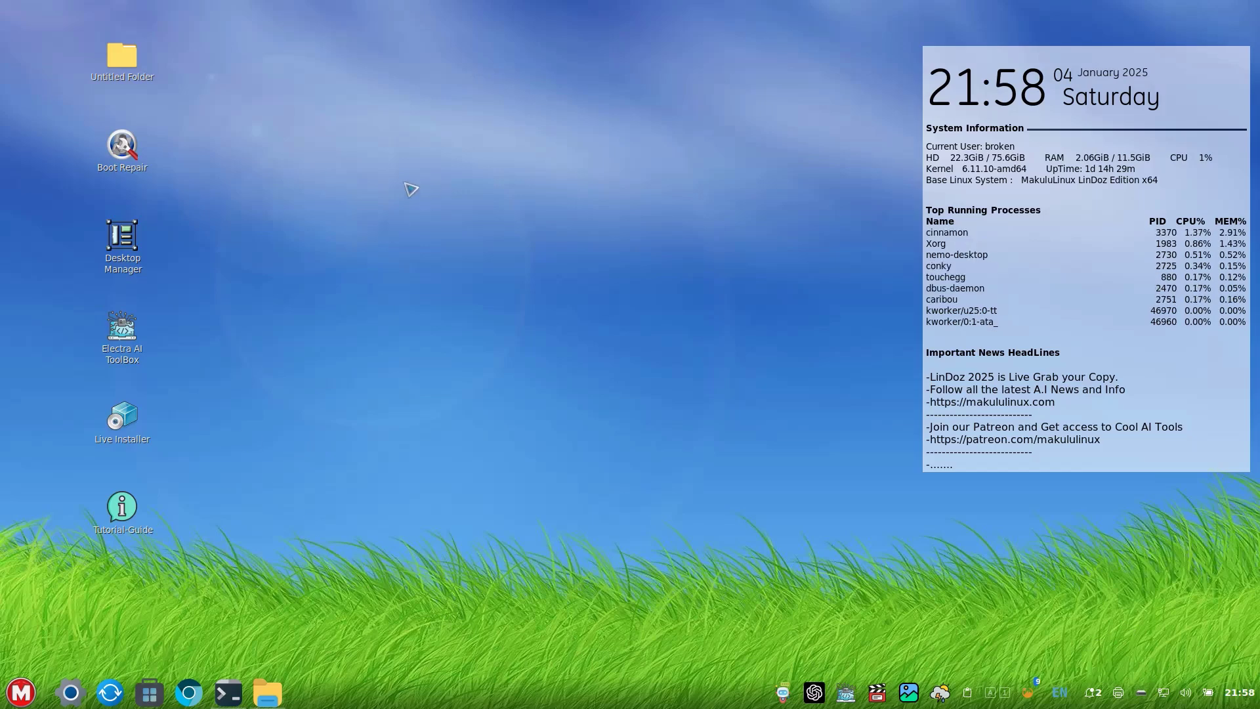
double_click(136, 345)
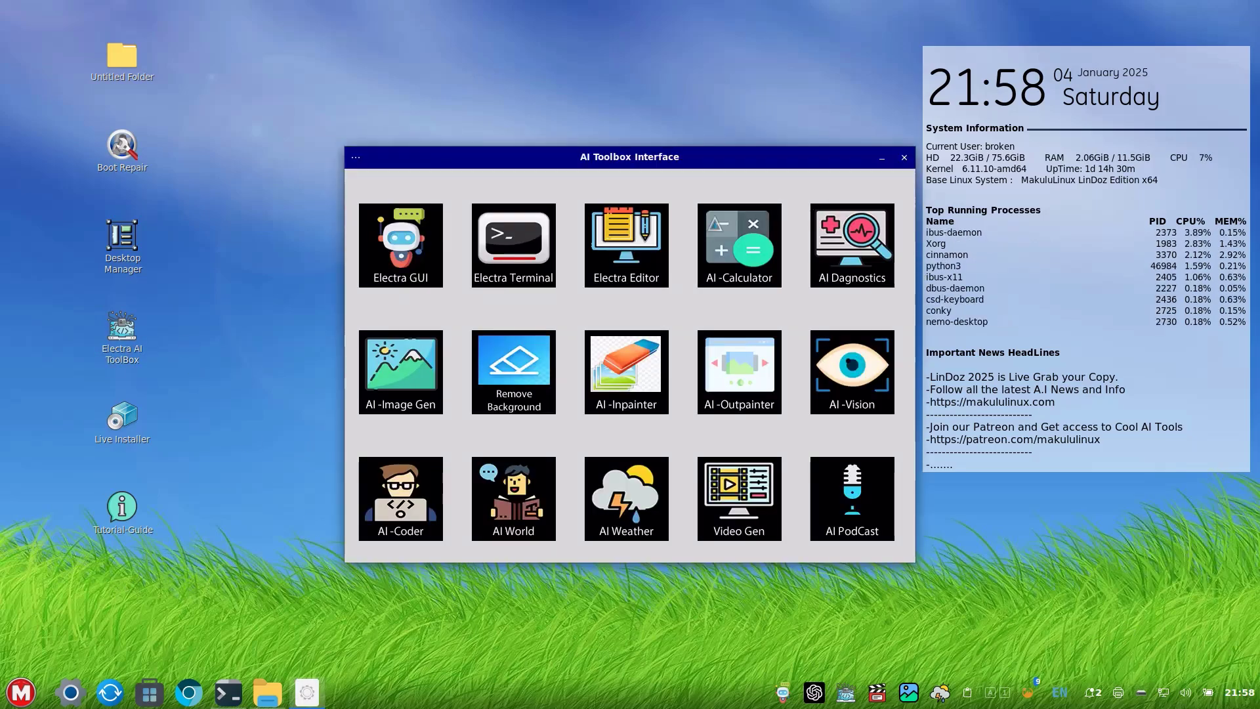
left_click(905, 160)
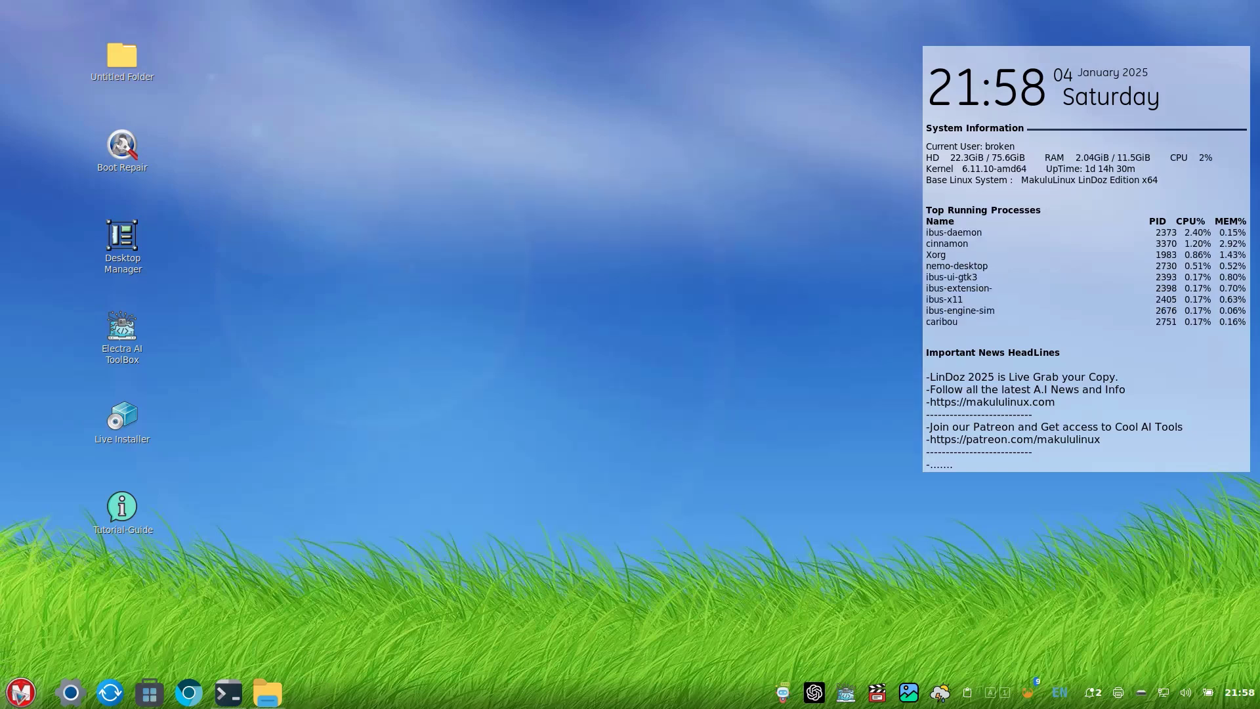
Launch Collabora Office 24.04 Writer with a blank document and look over its AI Assistant commands.
left_click(22, 693)
mouse_move(63, 350)
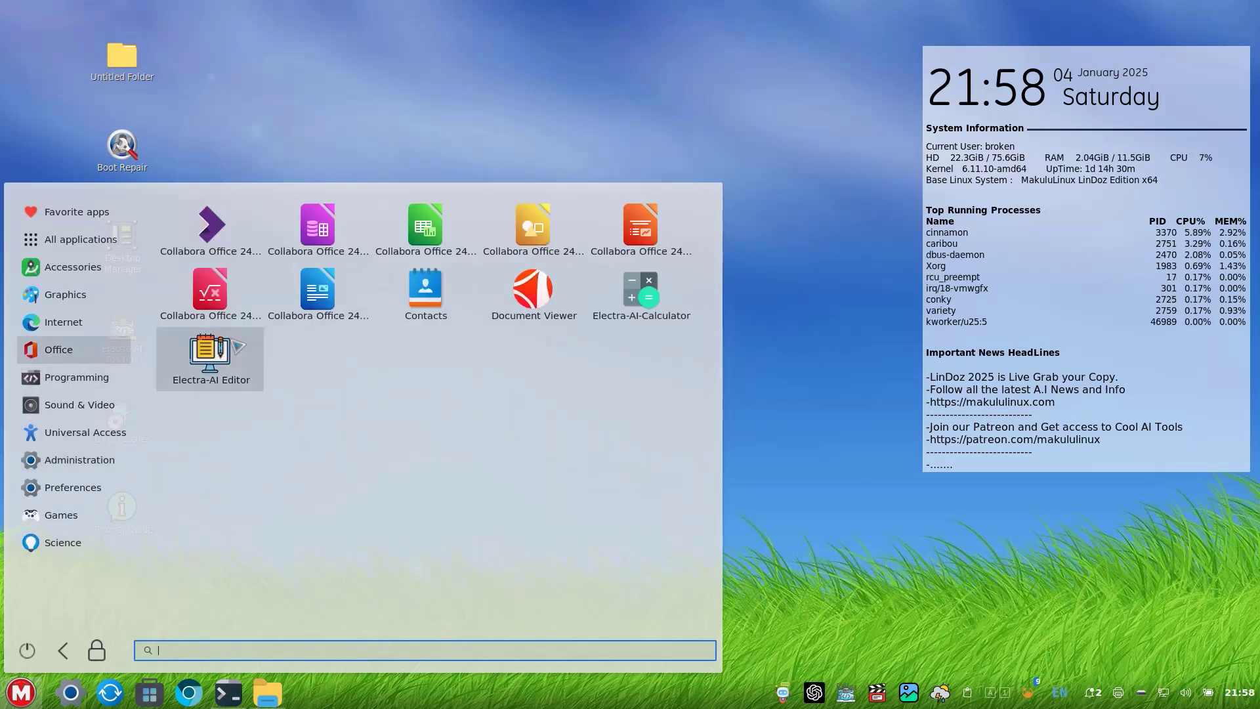
left_click(318, 296)
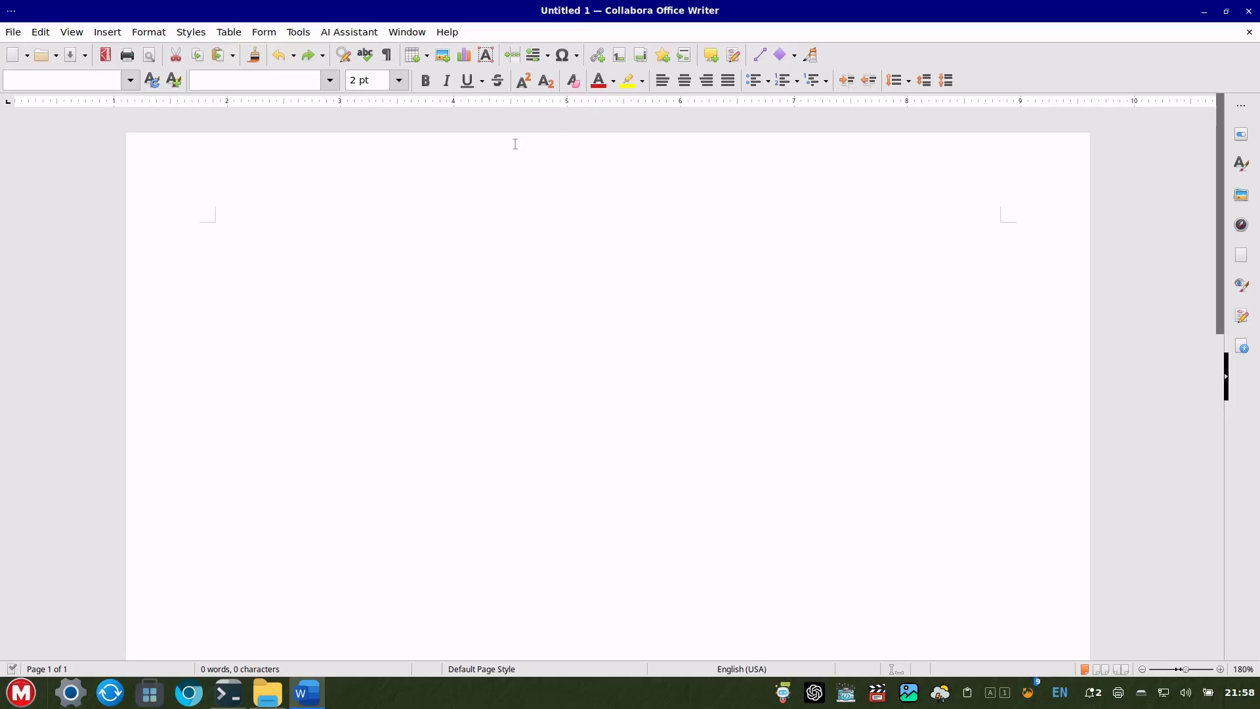
left_click(358, 34)
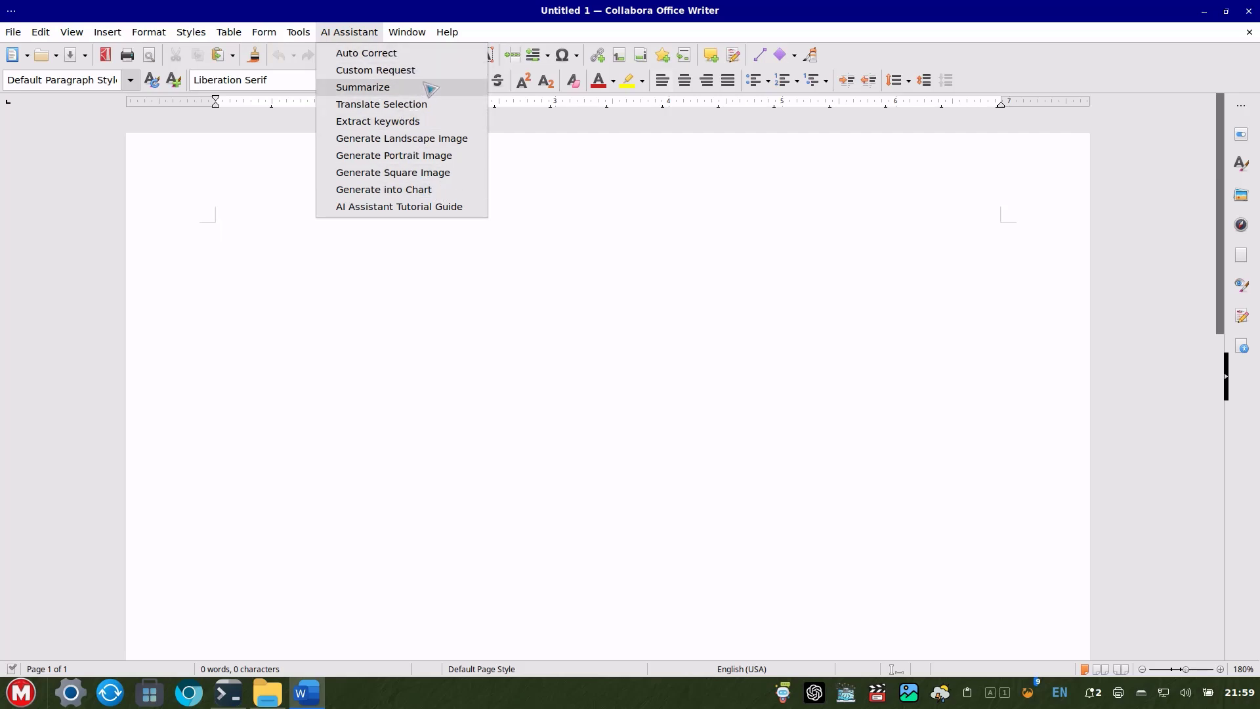
left_click(542, 276)
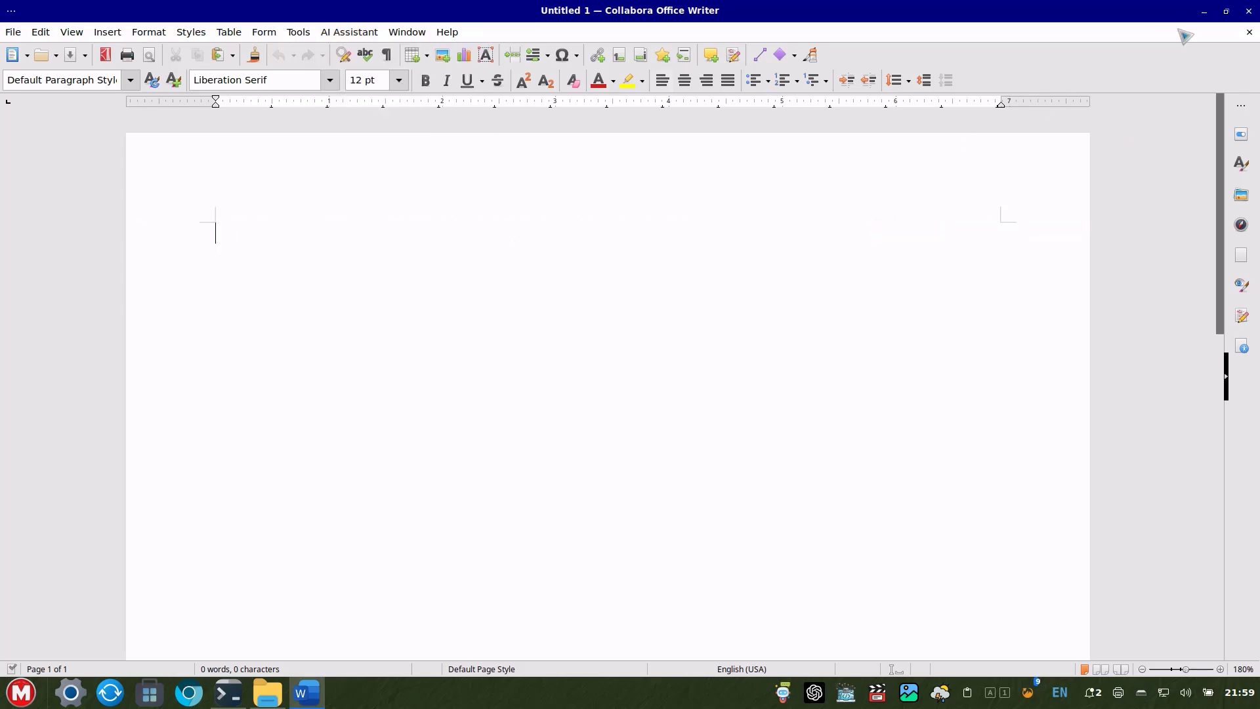